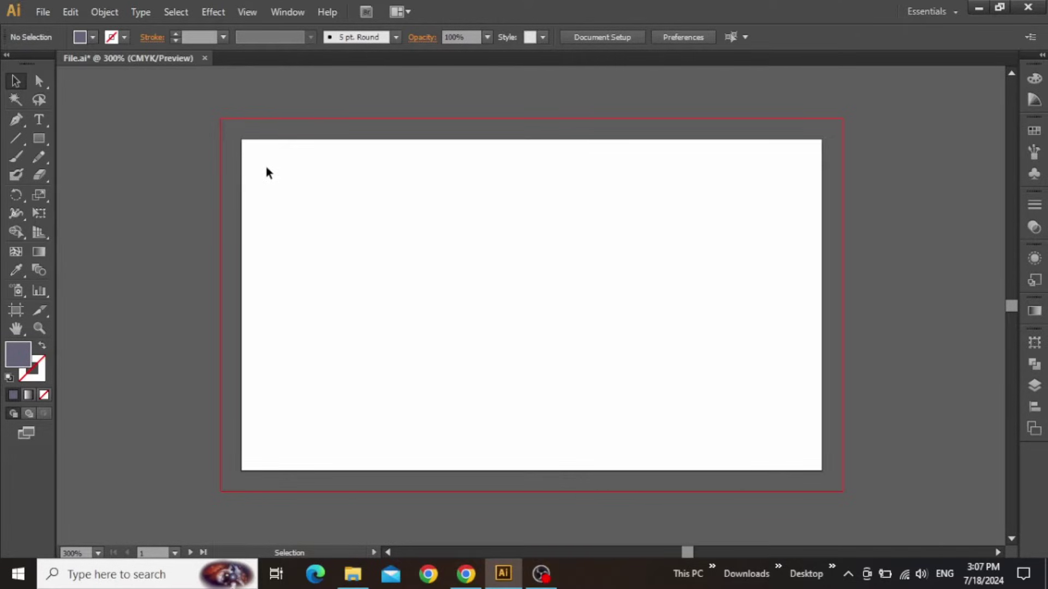
Start a new document from the Print profile with 2 artboards and units set to inches
left_click(43, 13)
left_click(69, 30)
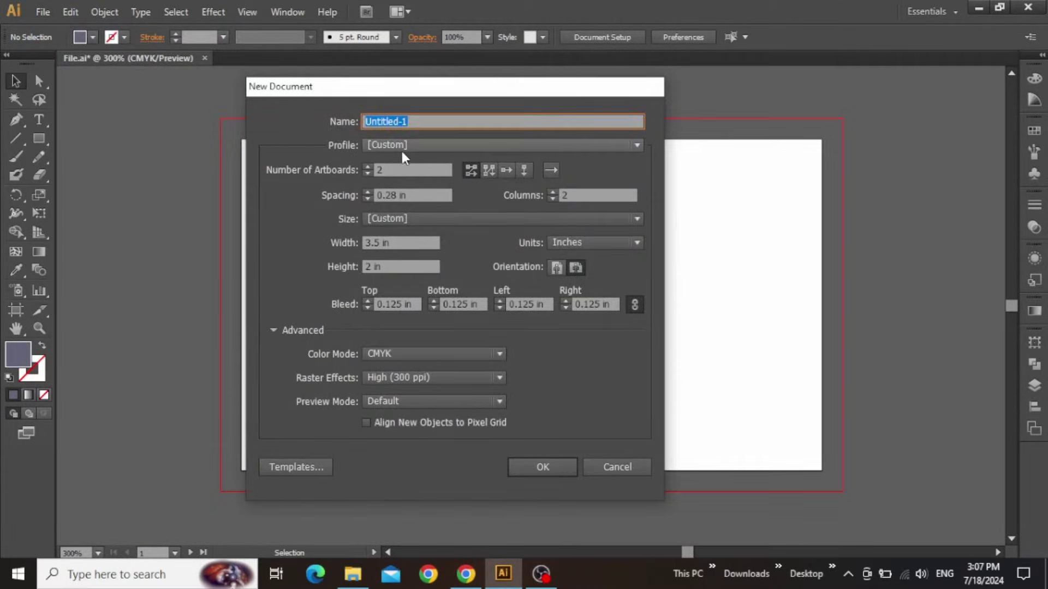
left_click(398, 144)
left_click(402, 180)
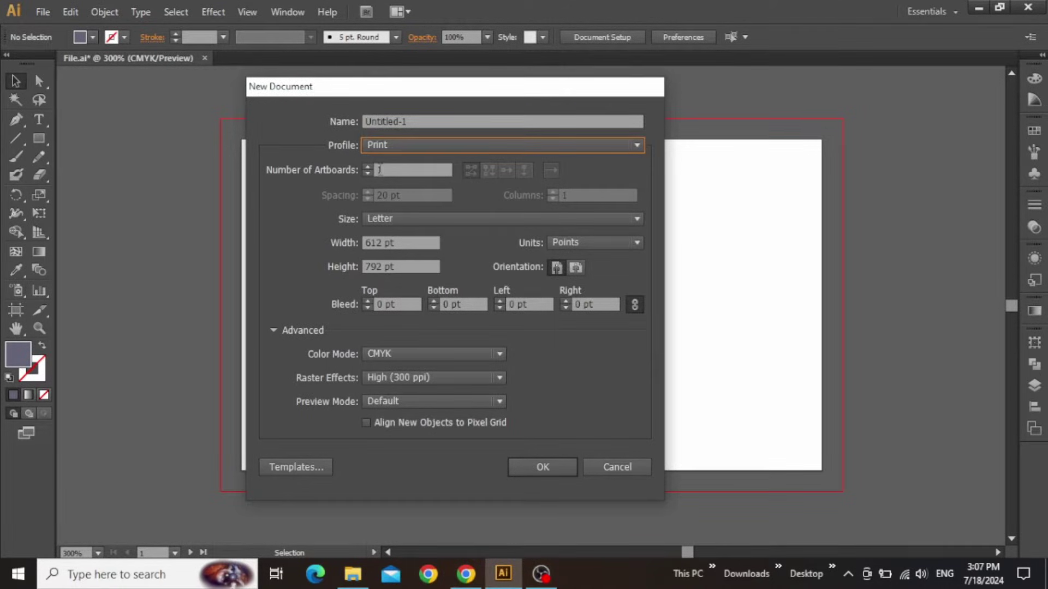
left_click(368, 166)
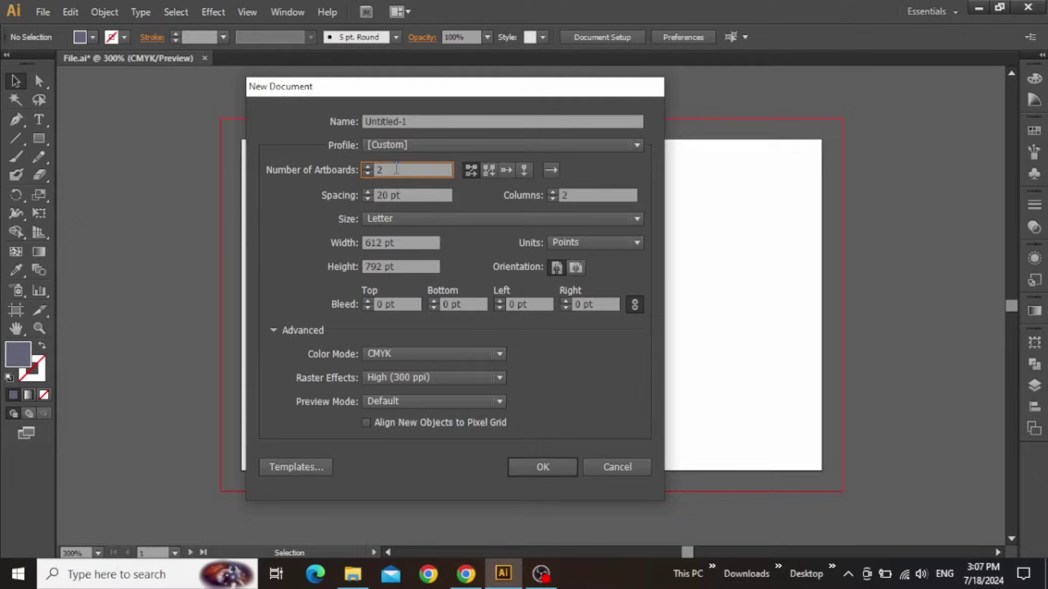
left_click(591, 244)
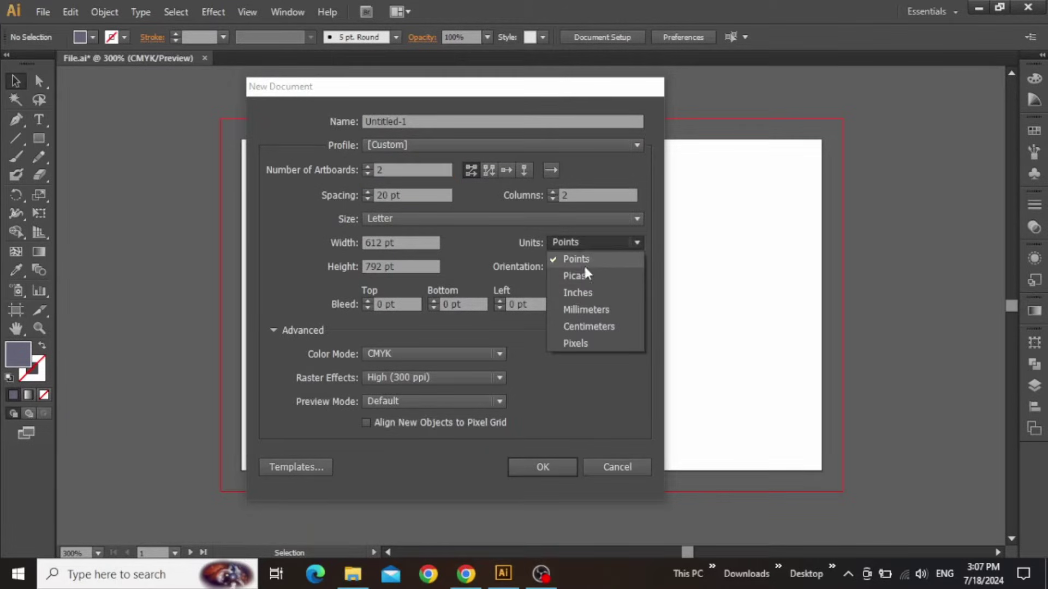
left_click(584, 290)
Set the new document's artboard size to 3.5 in wide and 2 in high
double_click(405, 240)
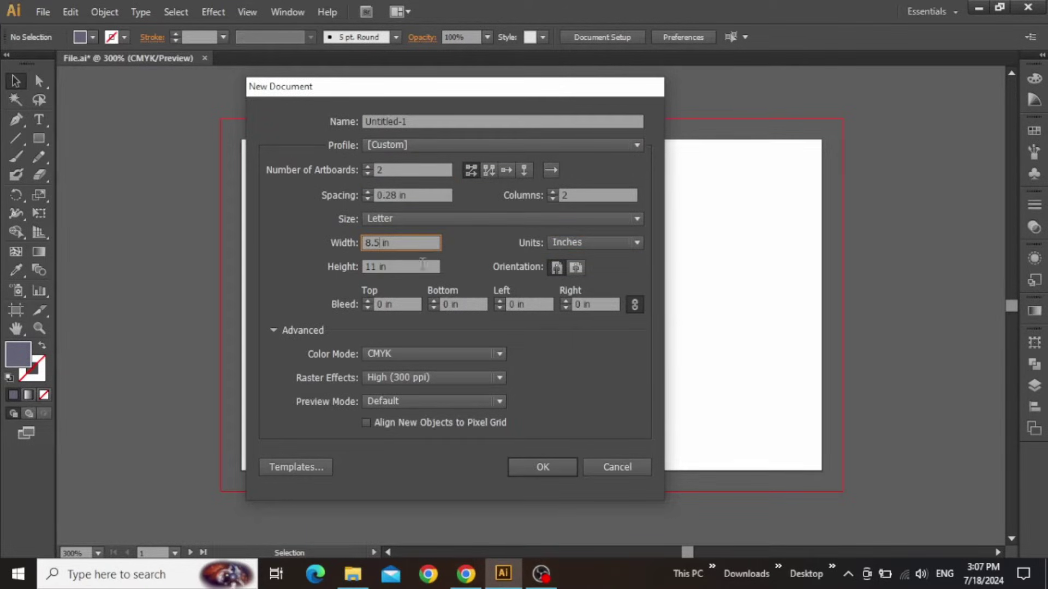
key("BackSpace")
type("3.5")
double_click(410, 265)
key("BackSpace")
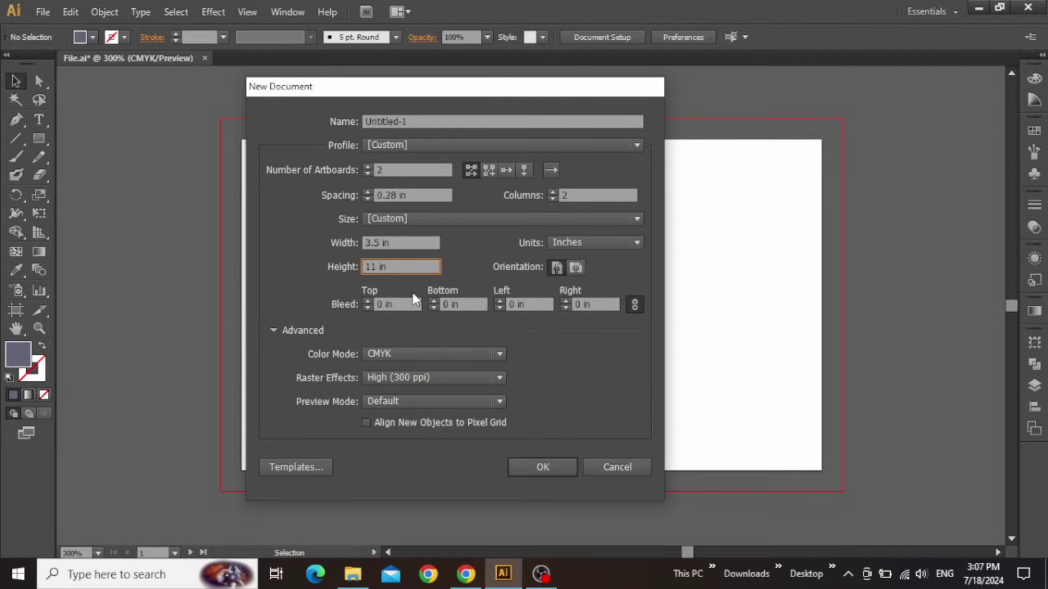
type("2")
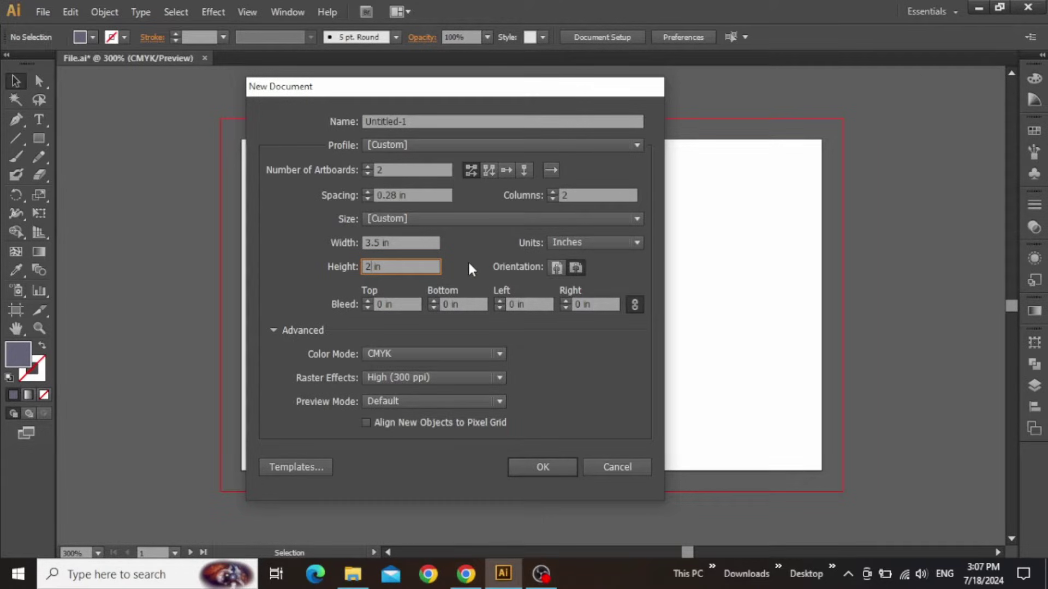
Finish the new document setup with a 0.125 in bleed on all sides and CMYK color mode
left_click(403, 304)
key("Up")
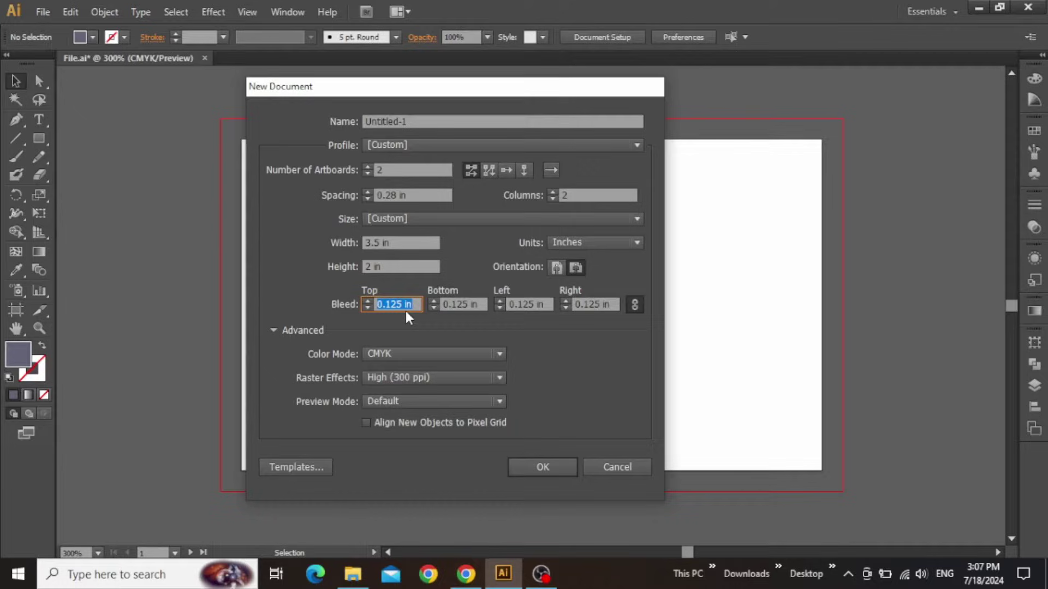
left_click(441, 351)
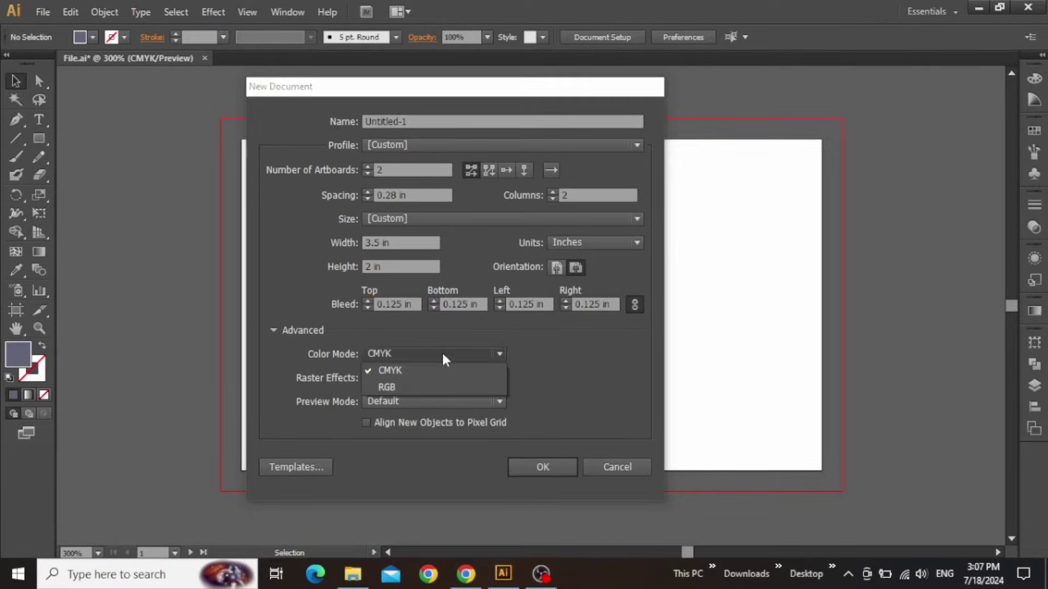
left_click(393, 372)
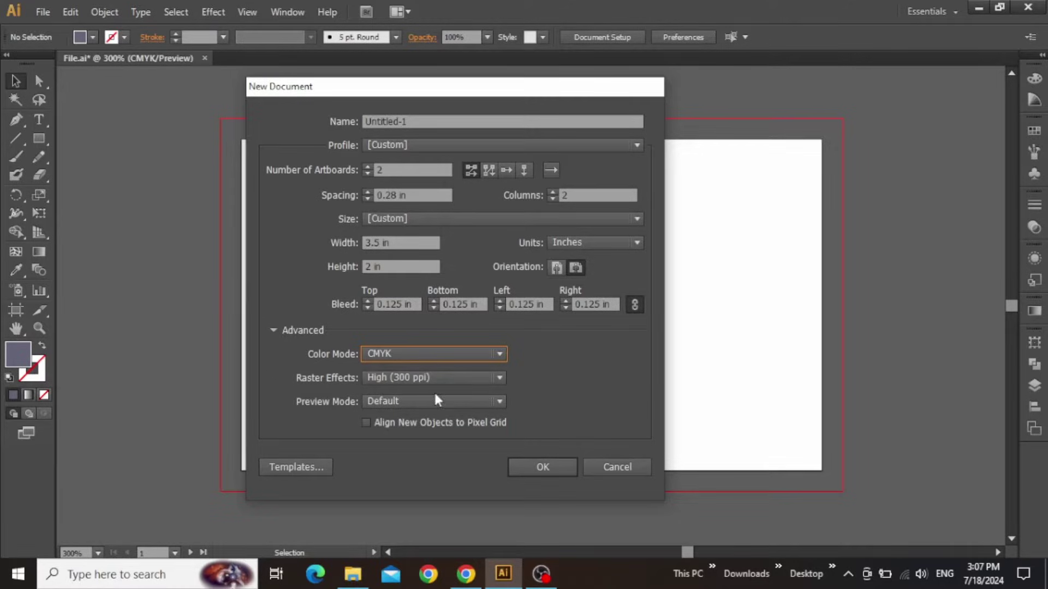
left_click(543, 468)
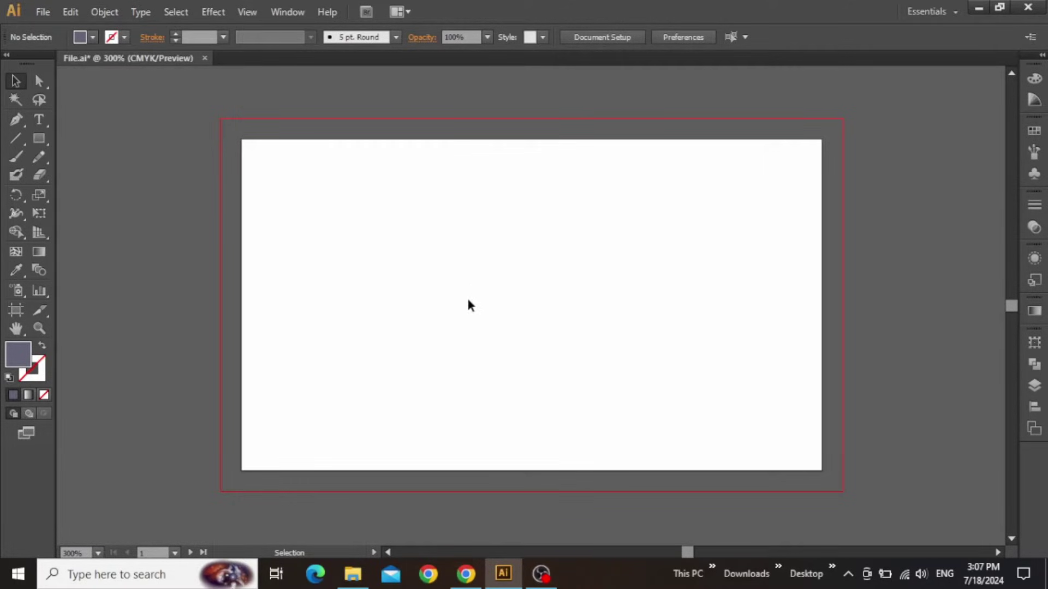
scroll(647, 291, "down", 2)
left_click_drag(808, 285, 534, 283)
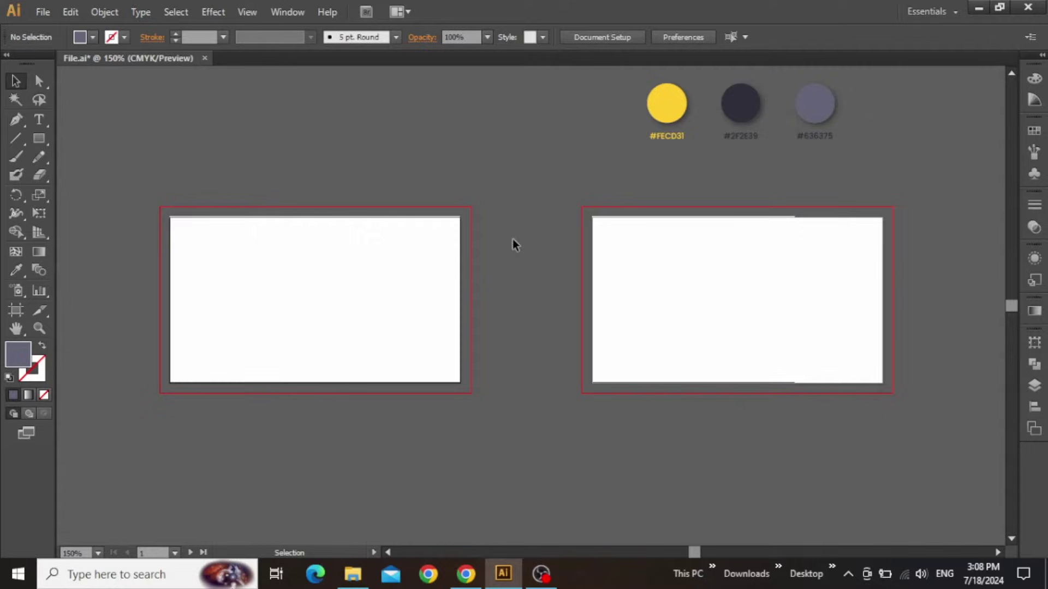
left_click_drag(532, 227, 677, 209)
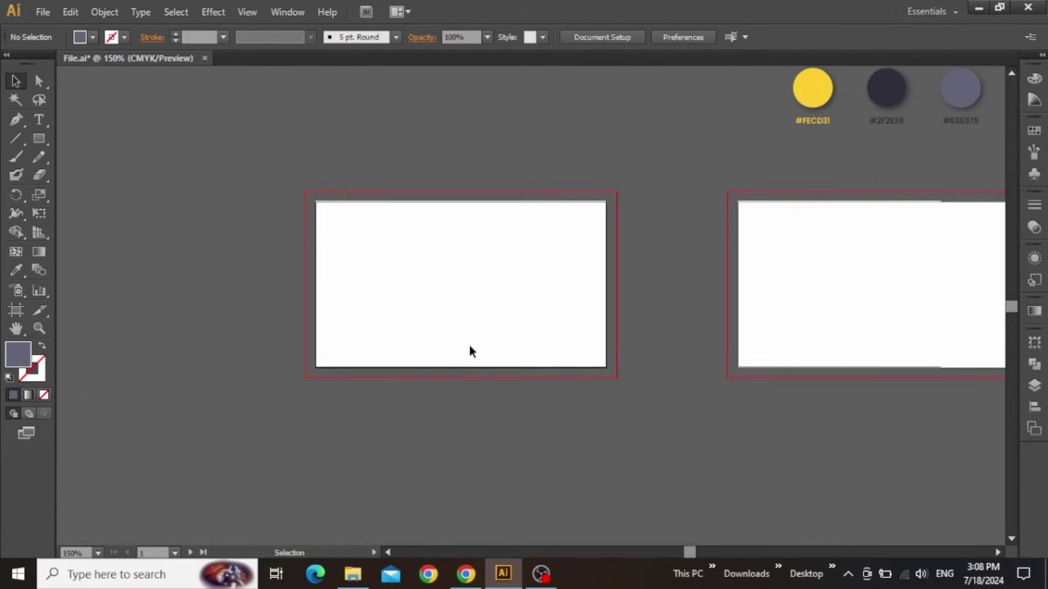
Switch to Chrome and search Google Images for "business card designs"
left_click(466, 573)
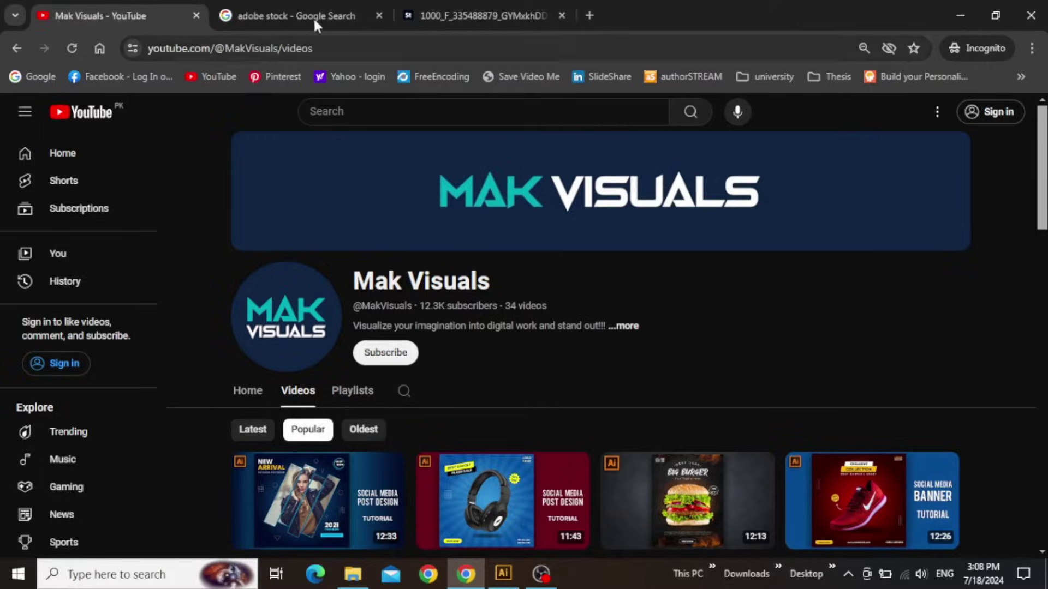
left_click(314, 17)
left_click(345, 138)
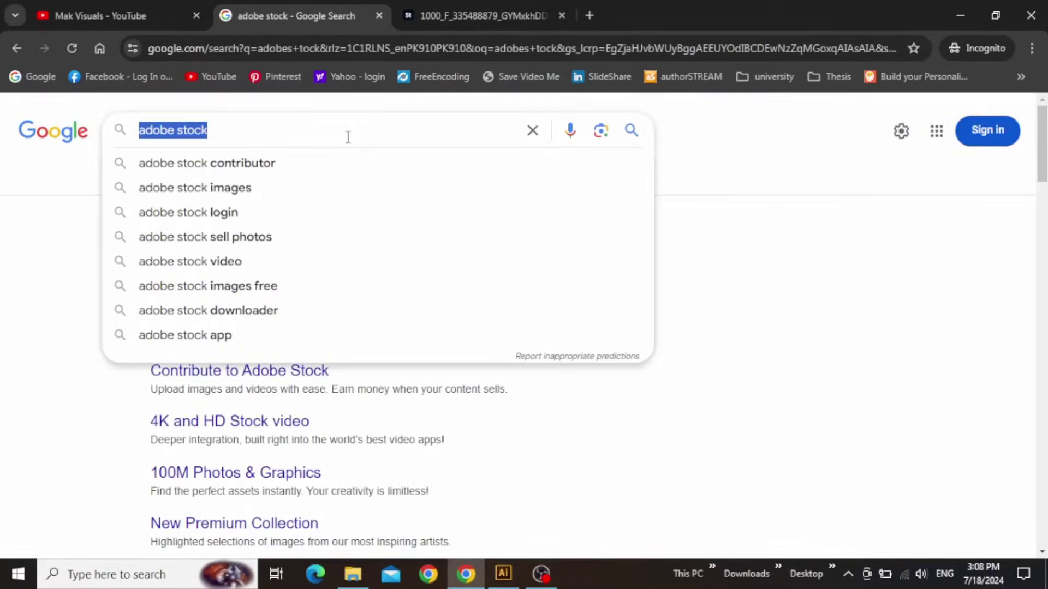
type("business card")
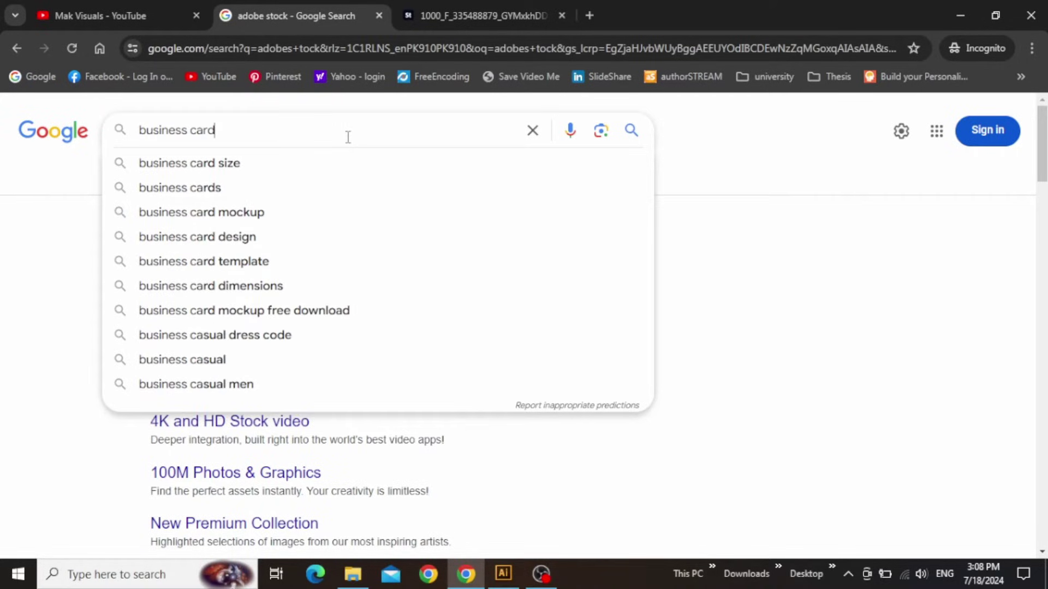
type(" designs")
key("Return")
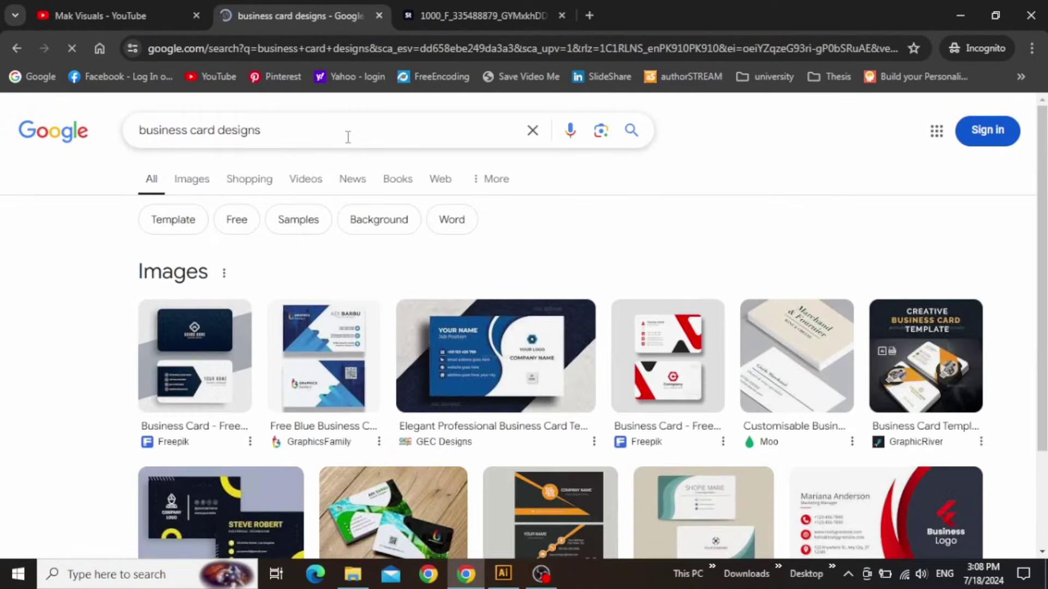
left_click(215, 179)
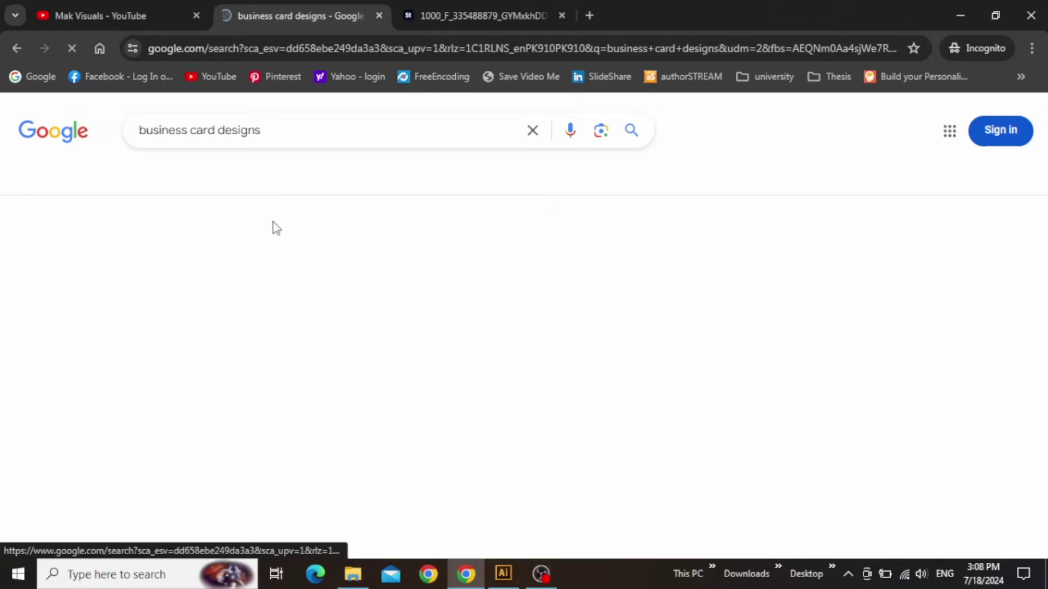
Browse the business card image results for layout ideas, previewing two dark designs, and view the already opened Adobe Stock template sheet
scroll(648, 355, "down", 3)
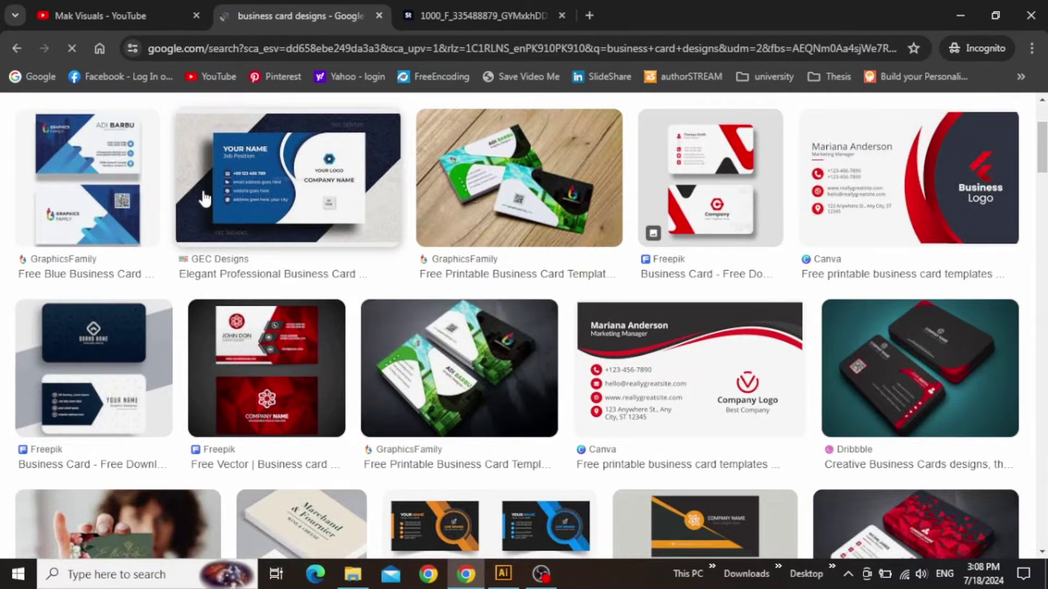
scroll(936, 288, "down", 3)
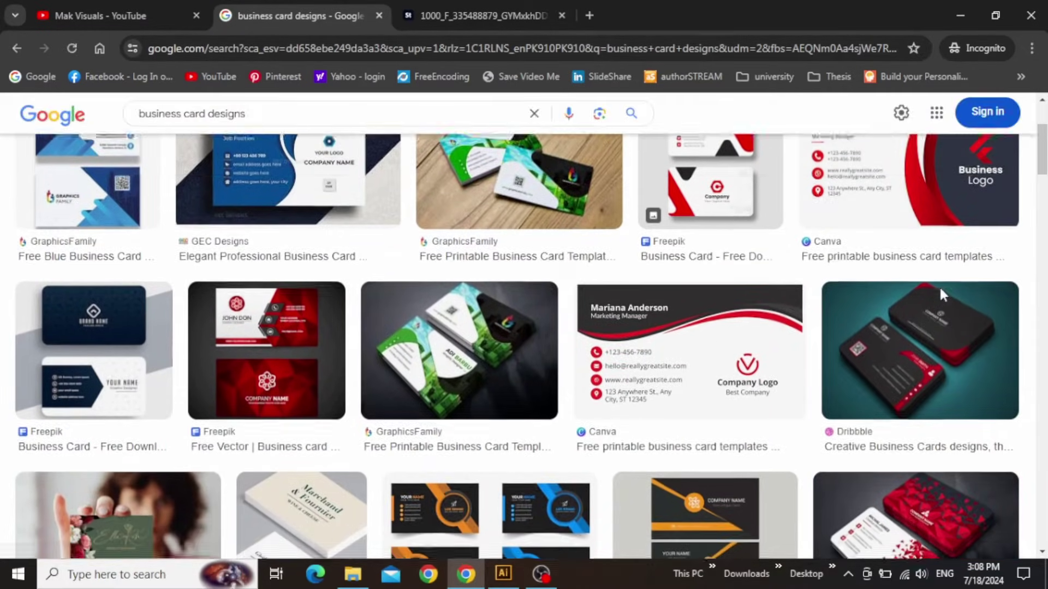
scroll(911, 382, "down", 7)
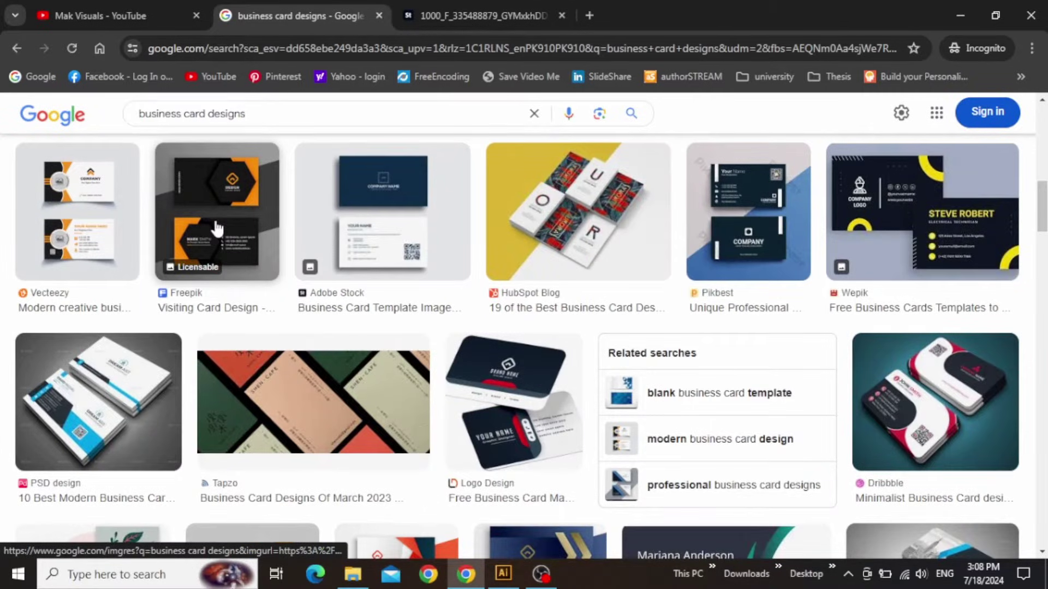
left_click(223, 243)
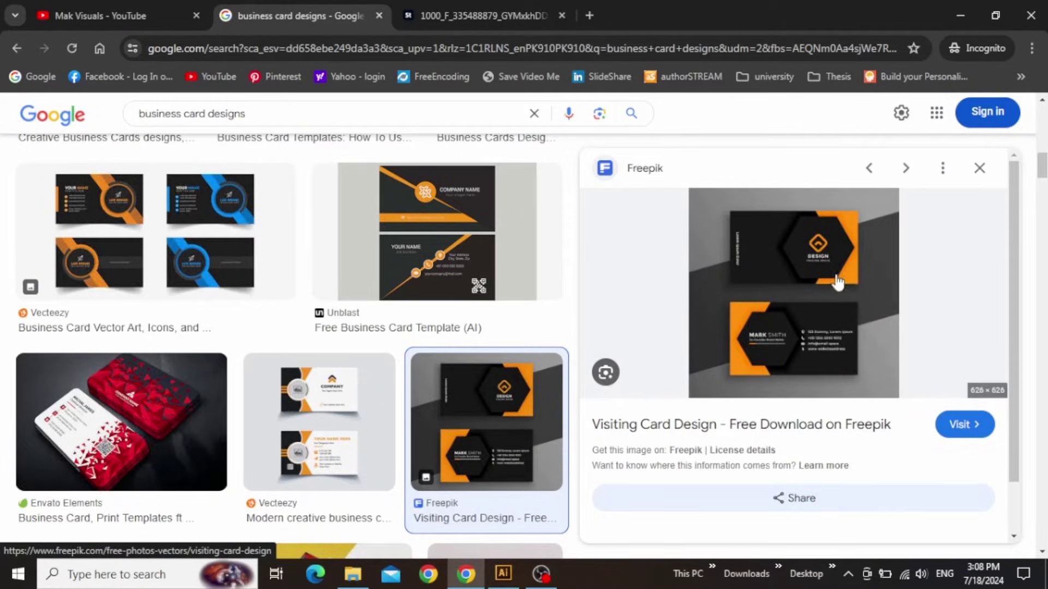
key("Escape")
scroll(884, 369, "down", 3)
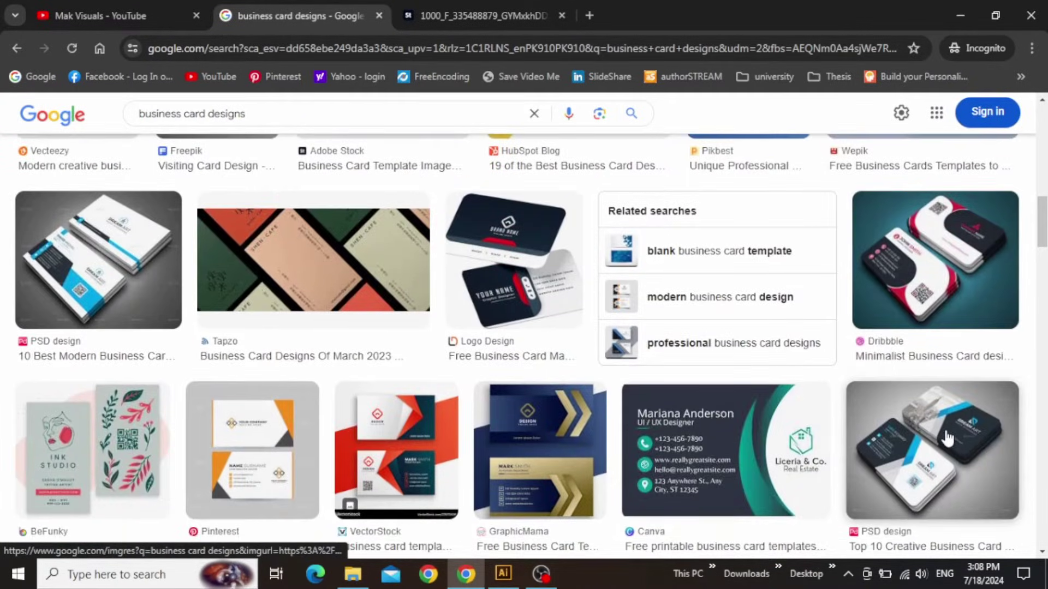
scroll(935, 427, "down", 4)
scroll(937, 429, "down", 2)
scroll(638, 328, "down", 3)
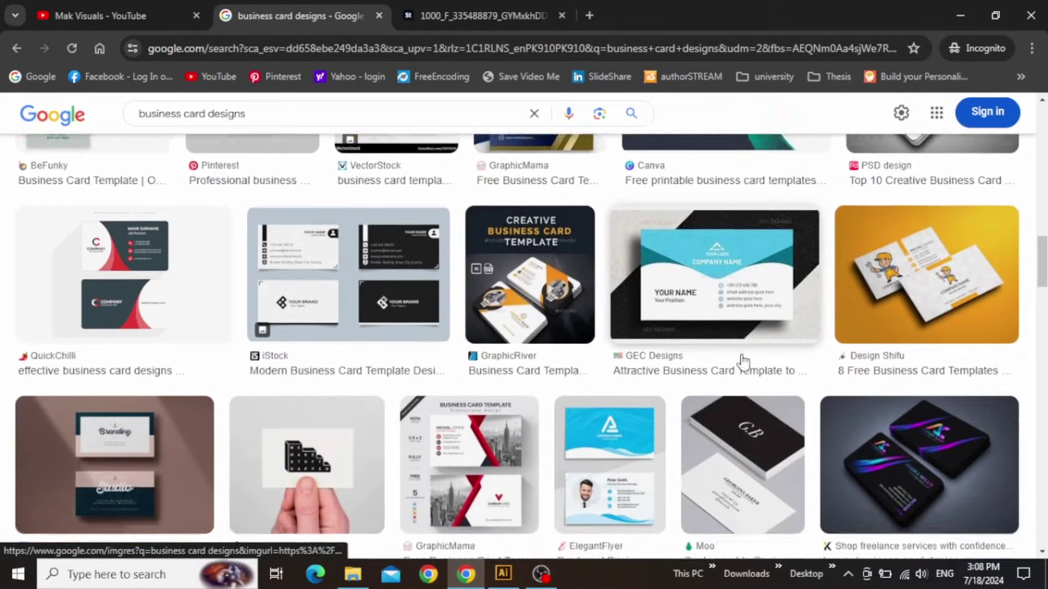
left_click(899, 345)
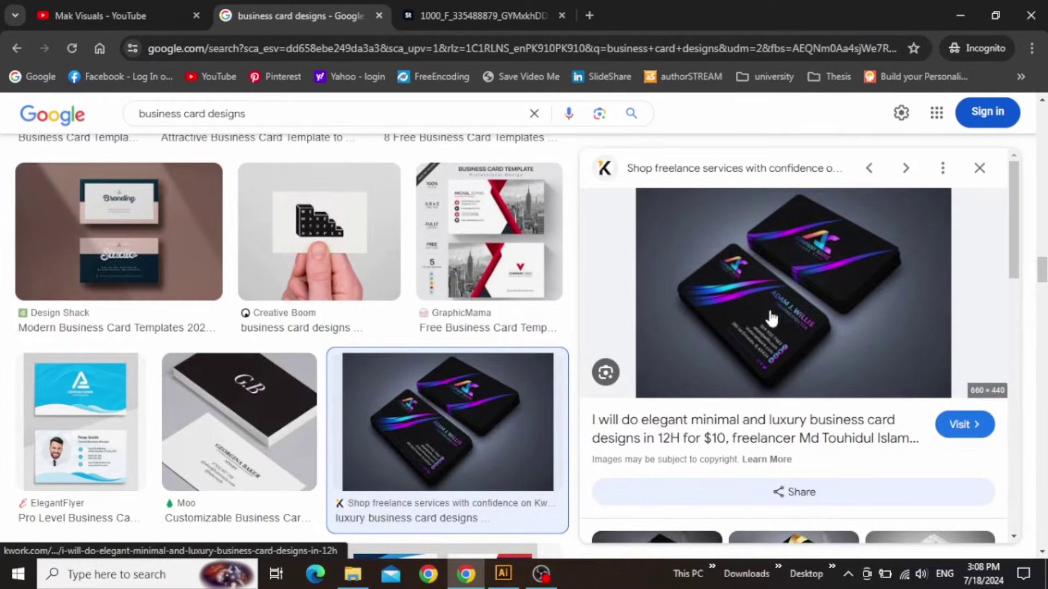
left_click(978, 169)
scroll(932, 195, "down", 5)
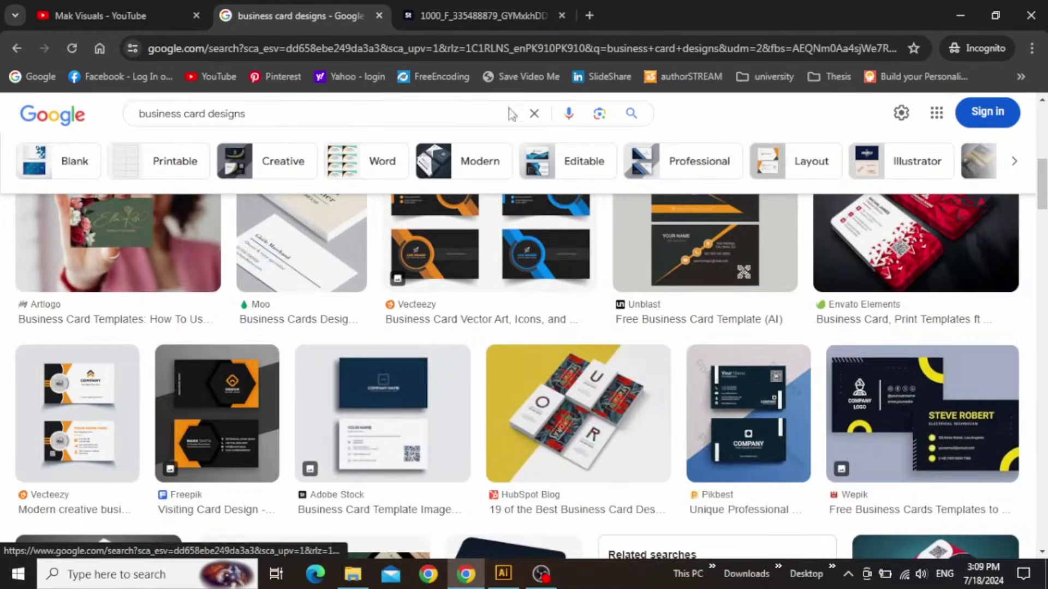
left_click(480, 15)
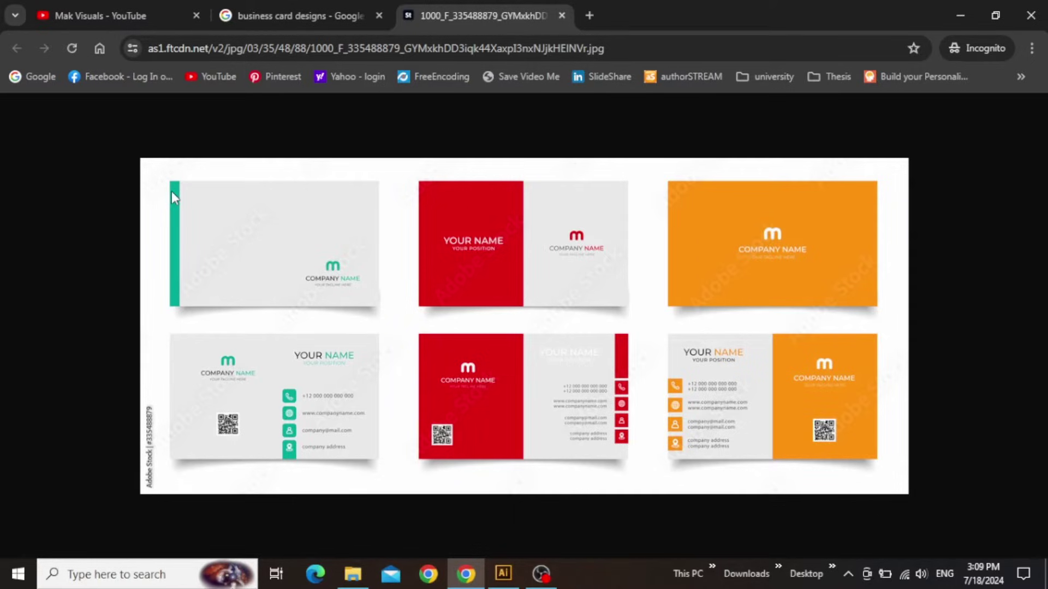
Switch back to Illustrator and draw a rectangle covering the first artboard out to its bleed edges
left_click(502, 573)
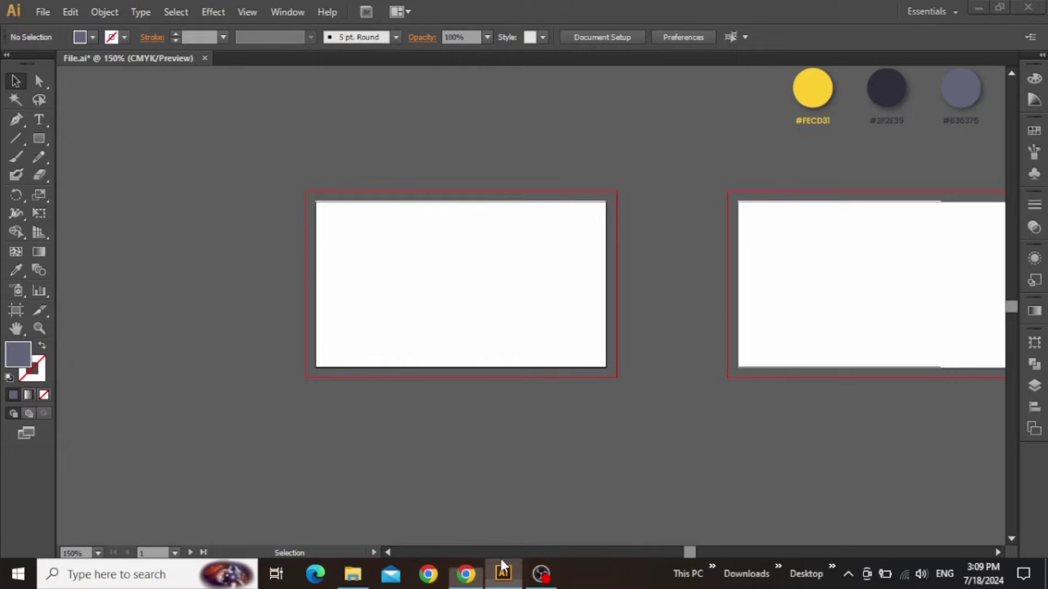
key("ctrl+0")
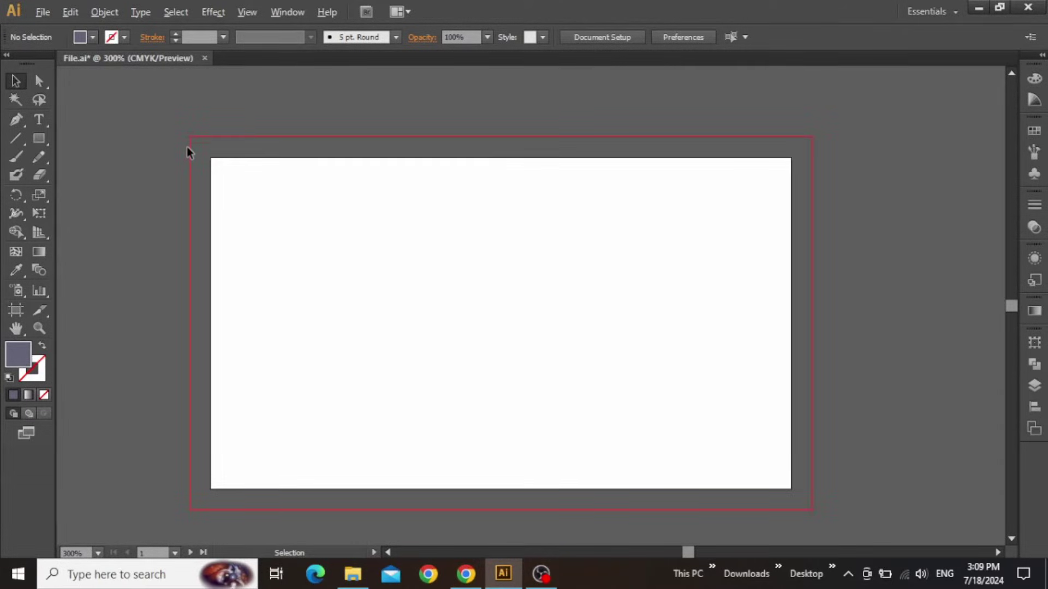
scroll(187, 150, "up", 2, "alt")
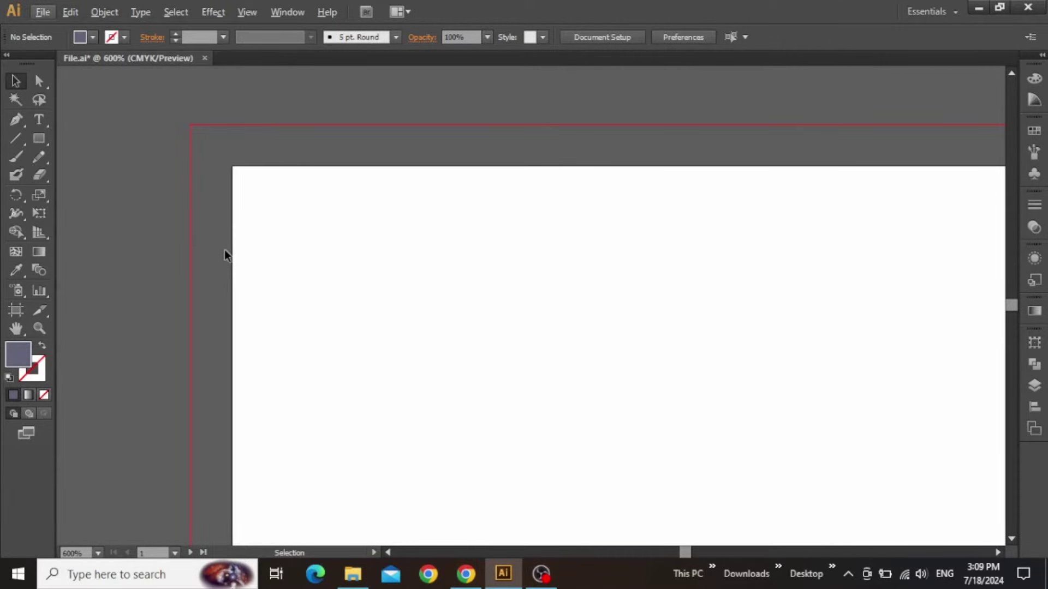
scroll(231, 164, "down", 2)
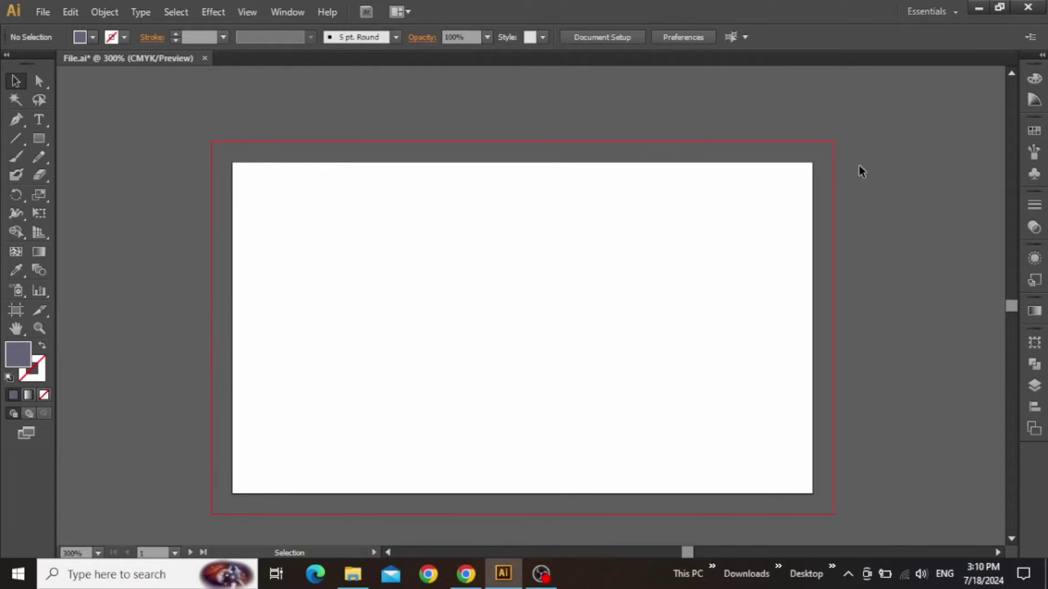
key("space")
left_click_drag(859, 166, 858, 132)
left_click_drag(681, 178, 683, 192)
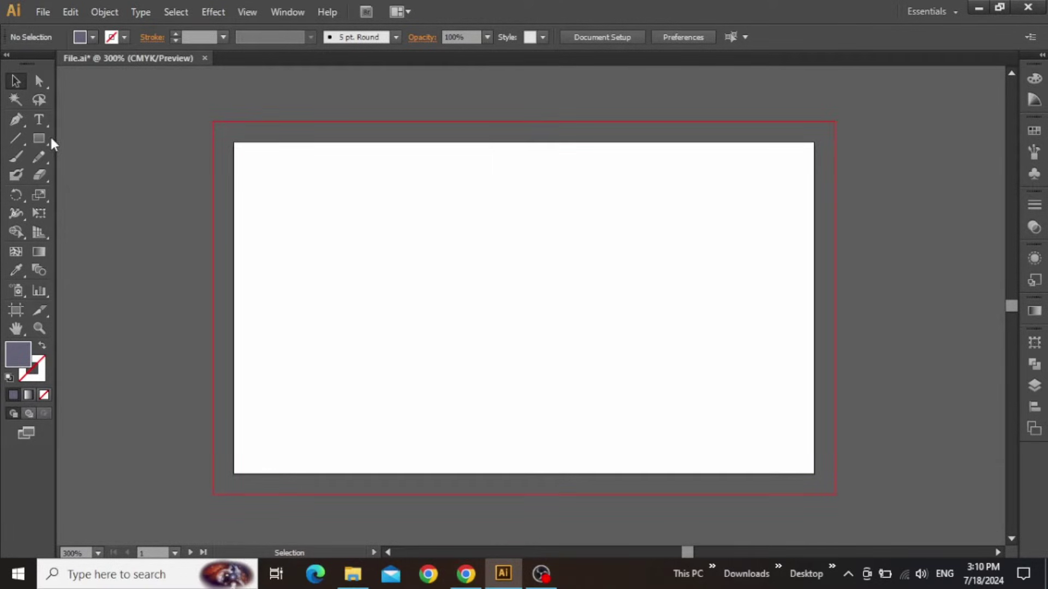
left_click(41, 137)
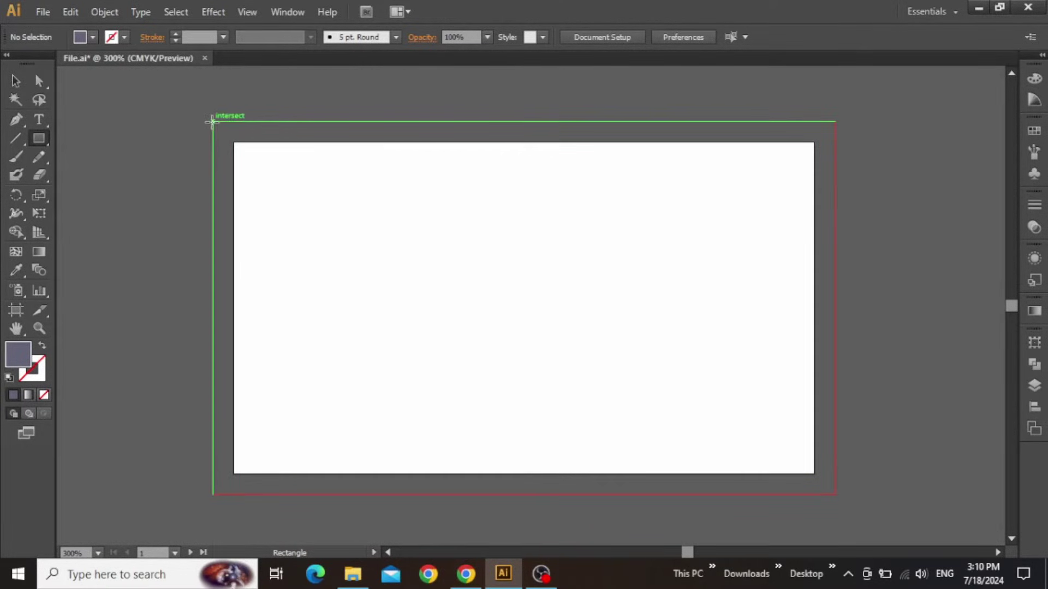
left_click_drag(212, 121, 834, 495)
key("v")
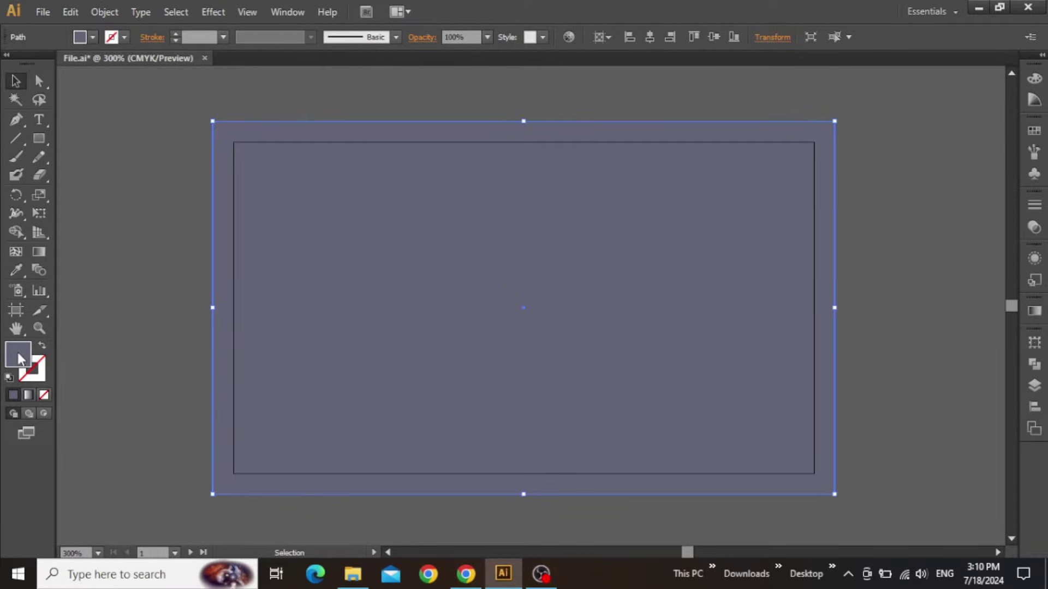
Fill the background rectangle on the first artboard with near-white #FDFDFF and deselect it
double_click(17, 353)
mouse_move(666, 189)
left_mouse_down()
mouse_move(659, 149)
mouse_move(642, 139)
left_mouse_up()
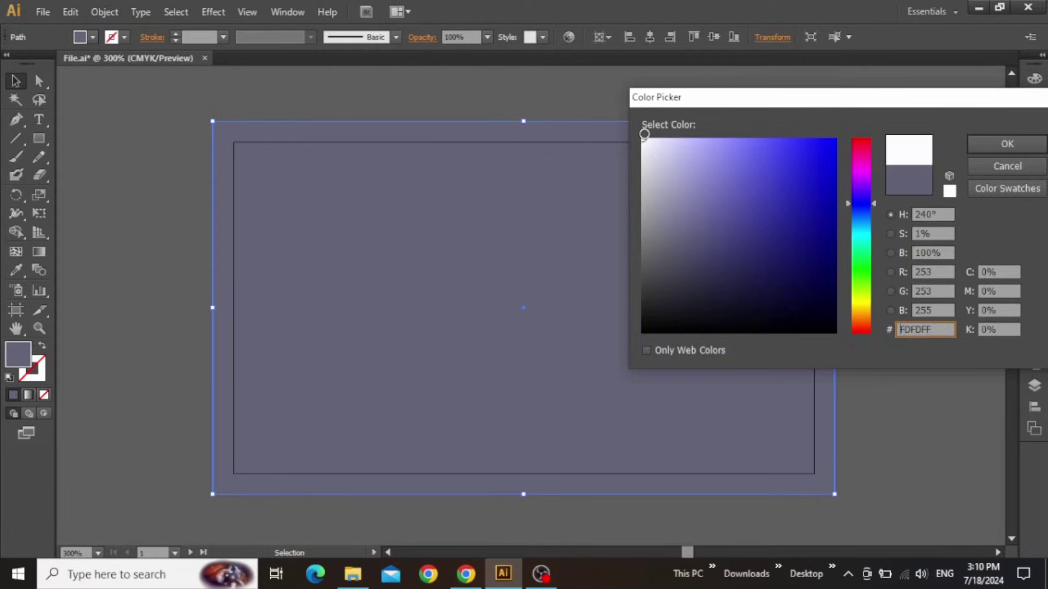
left_click(970, 146)
left_click(922, 248)
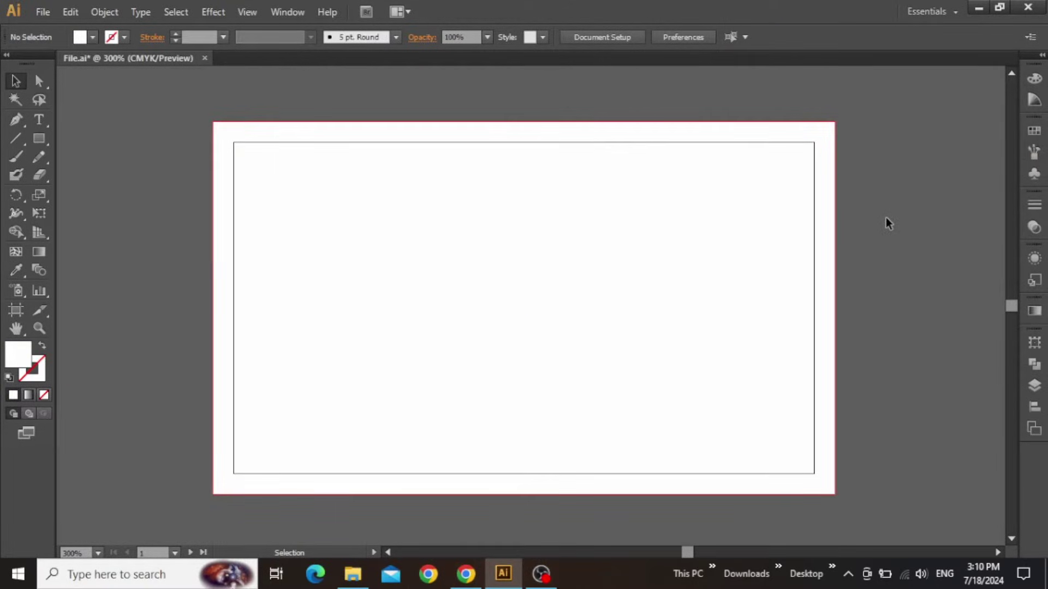
scroll(830, 129, "up", 3)
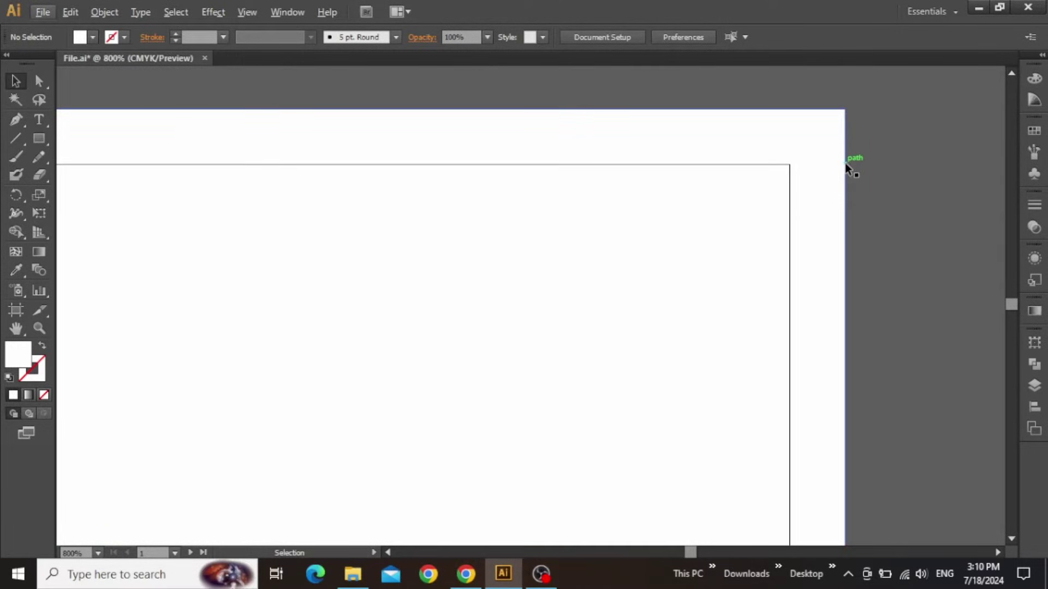
scroll(860, 174, "down", 3)
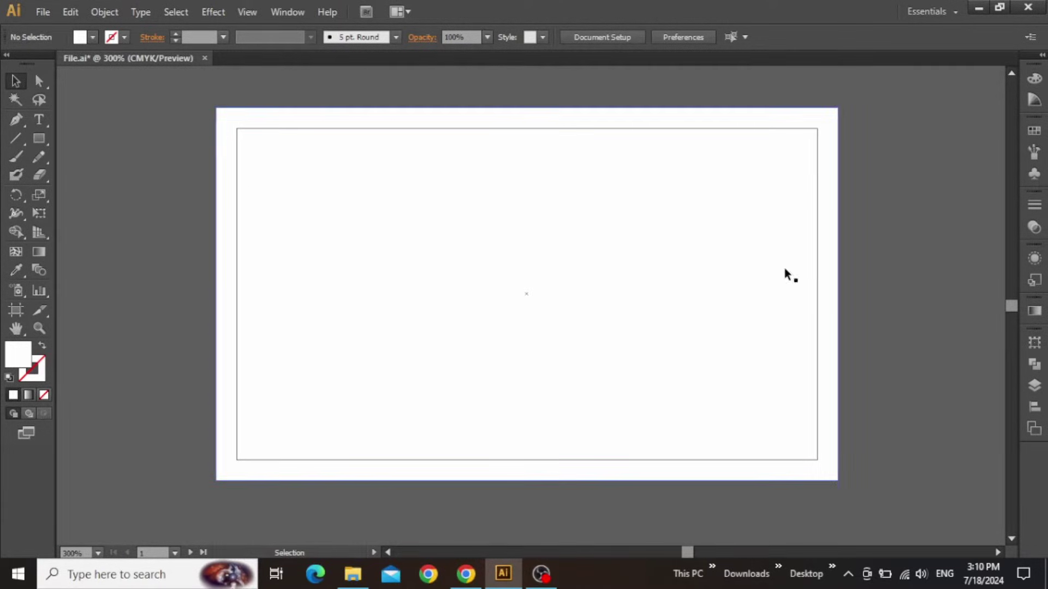
Examine the color palette circles and their hex codes placed above the second artboard
left_click_drag(841, 229, 491, 341)
left_click_drag(886, 234, 621, 298)
scroll(622, 298, "right", 4)
scroll(628, 284, "up", 3)
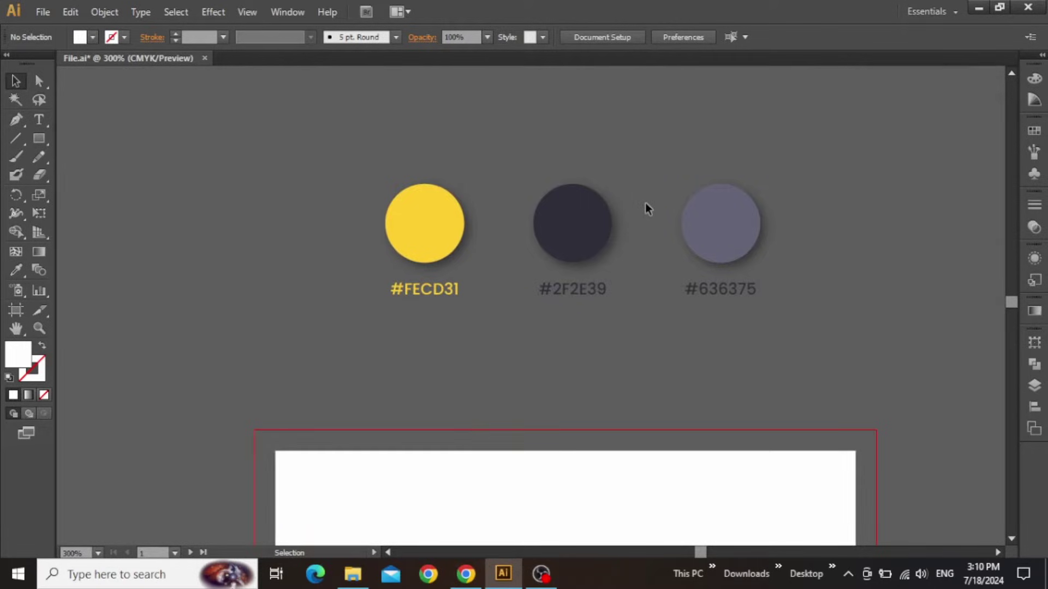
scroll(645, 207, "up", 2)
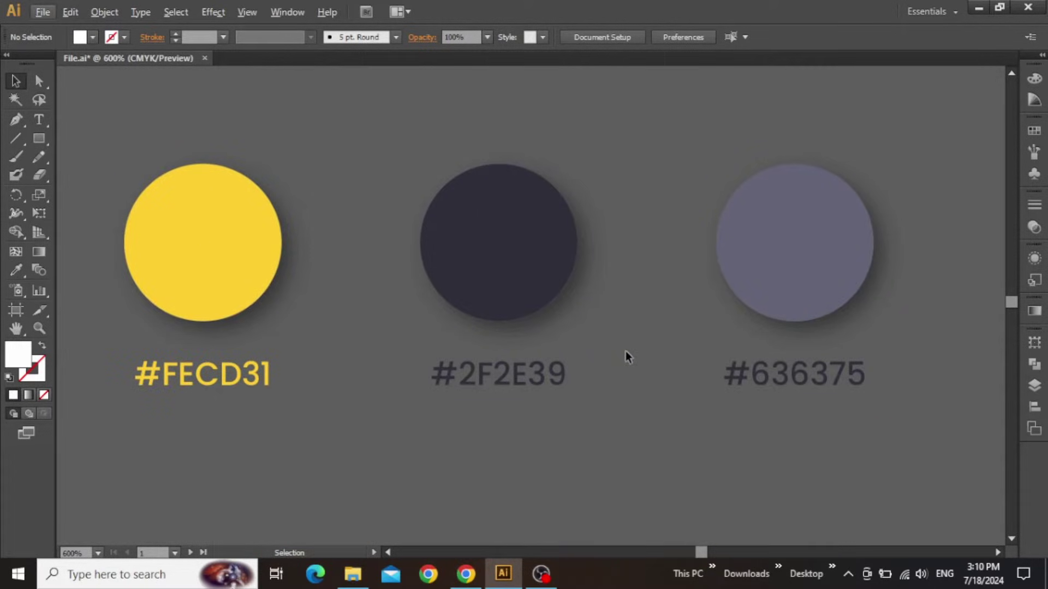
scroll(626, 349, "down", 2)
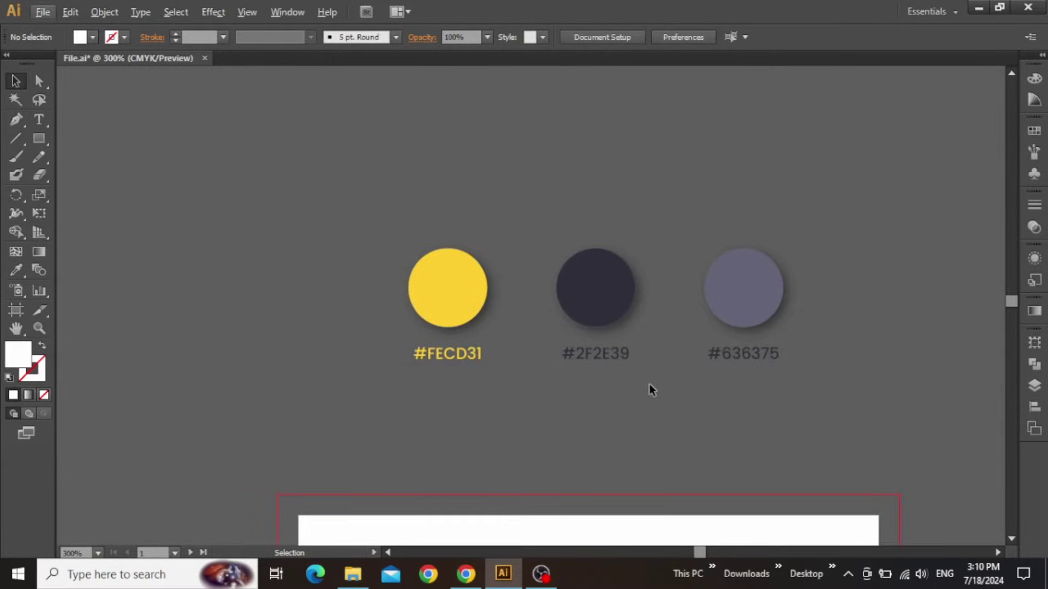
left_click_drag(628, 428, 884, 213)
left_click_drag(290, 431, 813, 277)
left_click_drag(611, 335, 603, 195)
Draw a wide rectangle across the lower edge of the first artboard, extending past the bleed on both sides and below
left_click(35, 142)
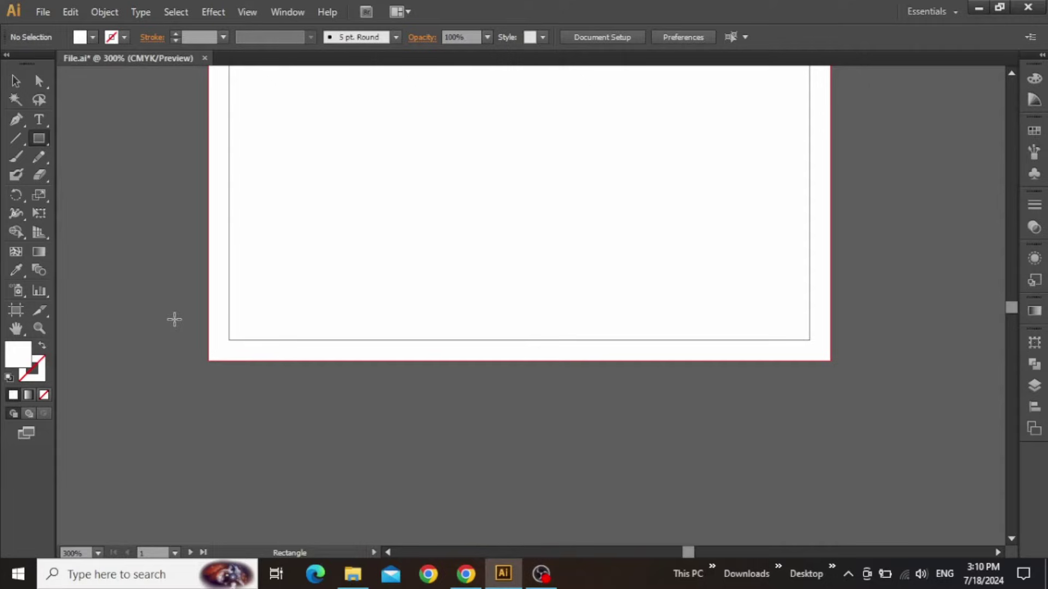
left_click_drag(171, 314, 873, 388)
key("v")
Fill the new bottom bar with the dark #2F2E39 sampled from the palette circle and deselect it
left_click(770, 253, "shift")
left_click_drag(774, 257, 523, 442)
left_click_drag(926, 240, 434, 400)
left_click(654, 230)
scroll(654, 218, "up", 2)
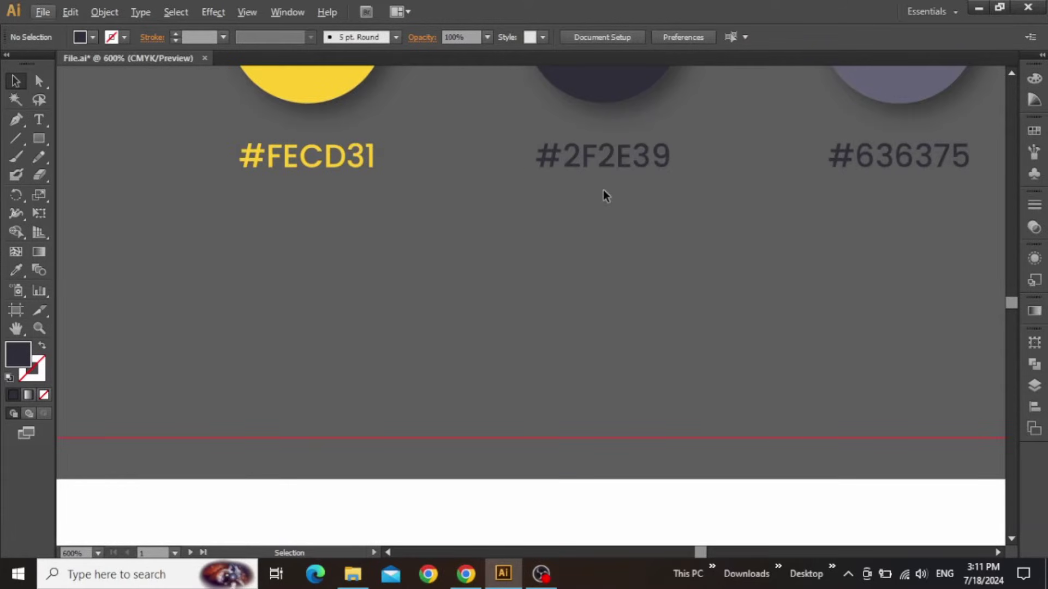
scroll(427, 296, "down", 2)
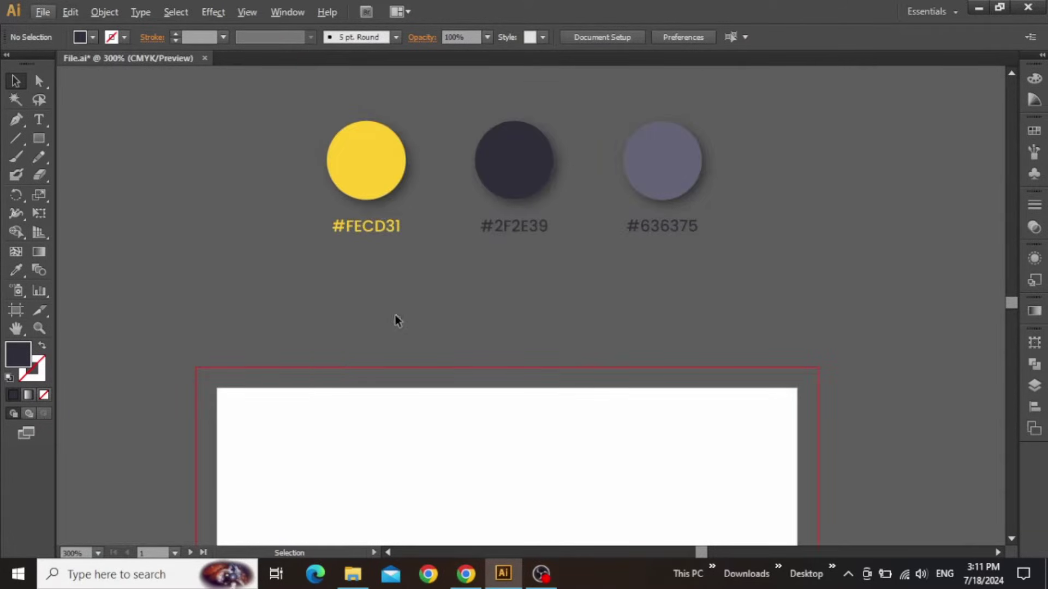
Duplicate the dark bottom bar straight down by a small offset so the copy overlaps the original
left_click_drag(309, 362, 910, 159)
left_click_drag(640, 307, 862, 227)
left_click(653, 418)
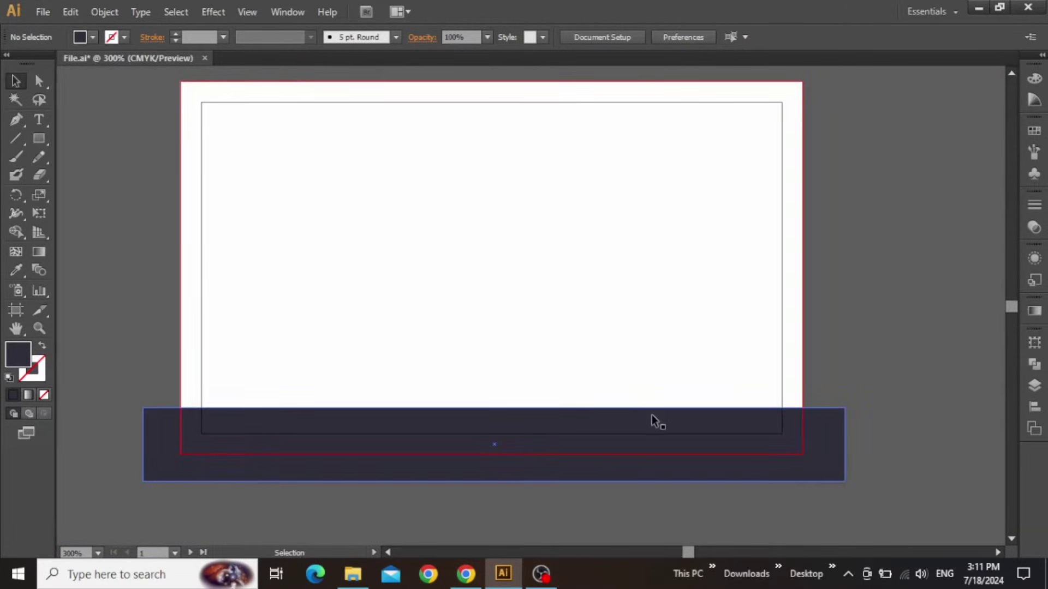
left_click_drag(657, 325, 674, 188)
scroll(666, 292, "up", 1)
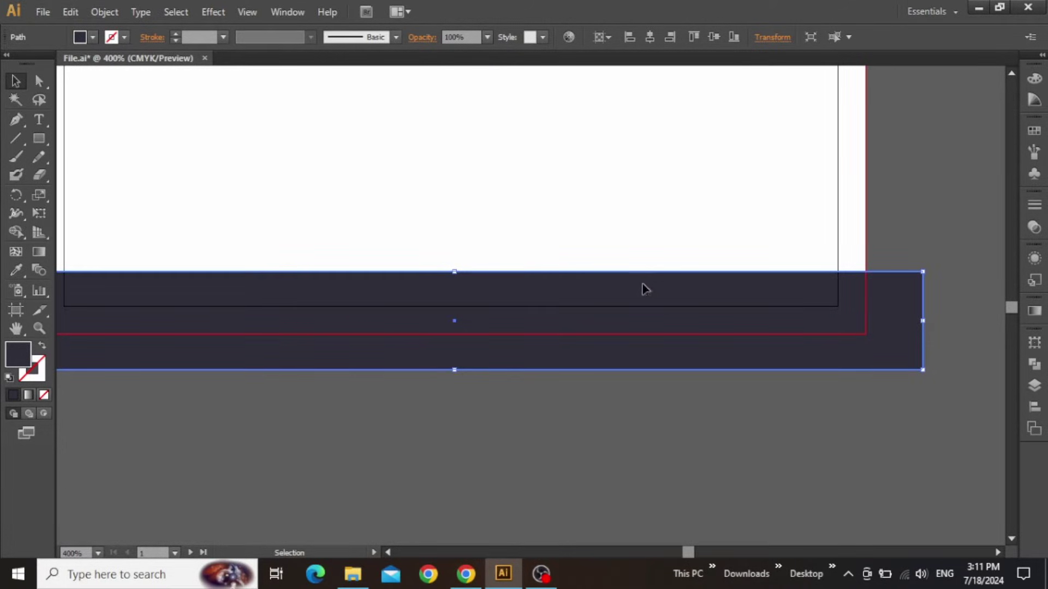
left_click_drag(642, 285, 647, 305)
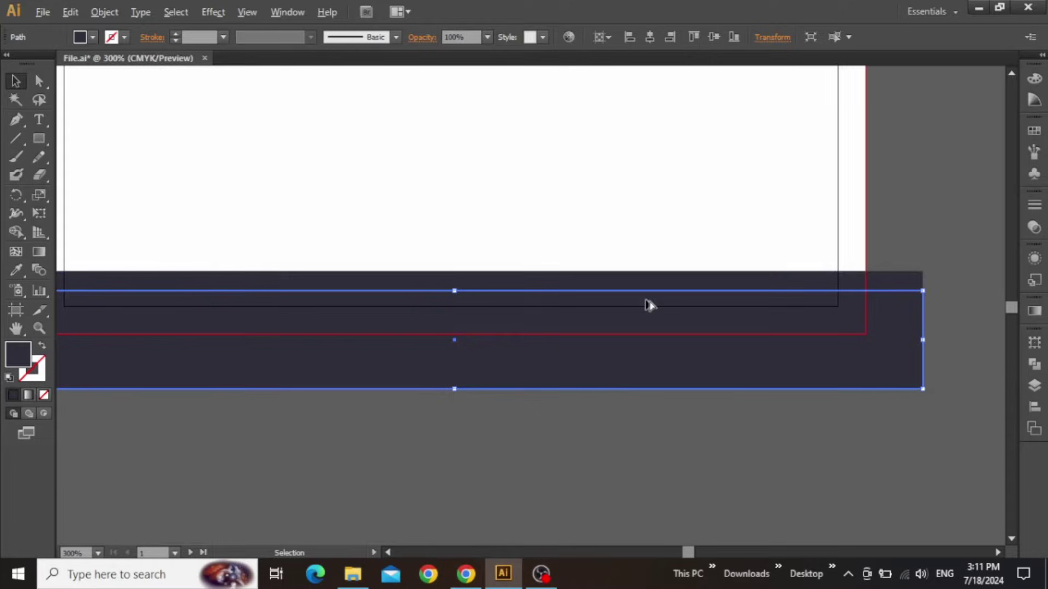
Recolor the duplicated bar with the yellow #FECD31 sampled from the palette circle and deselect it
scroll(648, 306, "down", 1)
left_click_drag(878, 173, 559, 343)
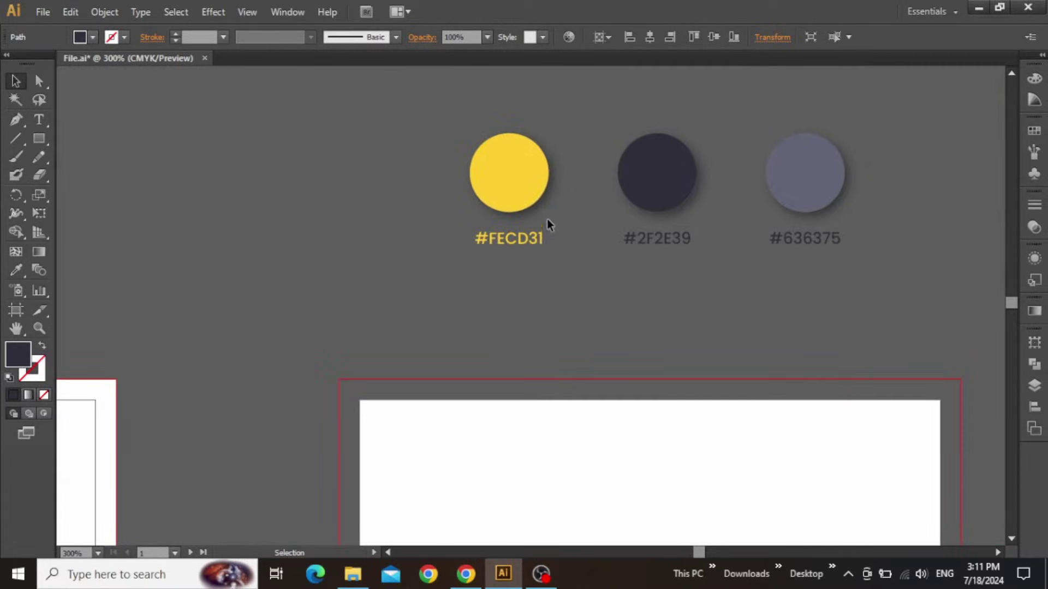
scroll(526, 175, "up", 1)
key("i")
left_click(513, 174)
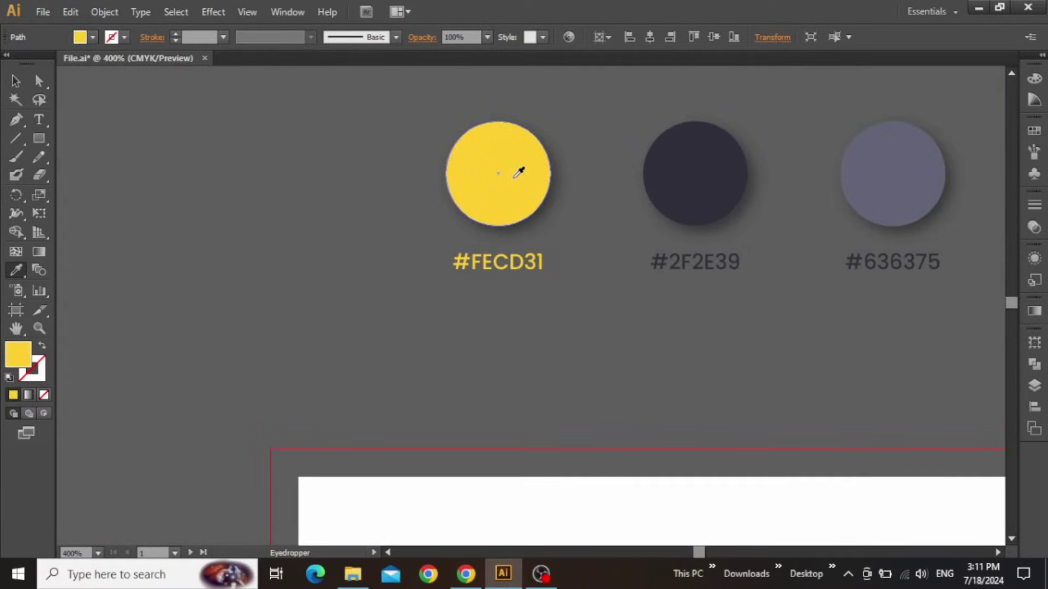
key("v")
left_click(387, 316)
Shrink the yellow bar's height from its lower edge to make a thin stripe across the dark bar
left_click_drag(251, 416, 977, 82)
left_click_drag(584, 352, 766, 140)
scroll(719, 324, "up", 2)
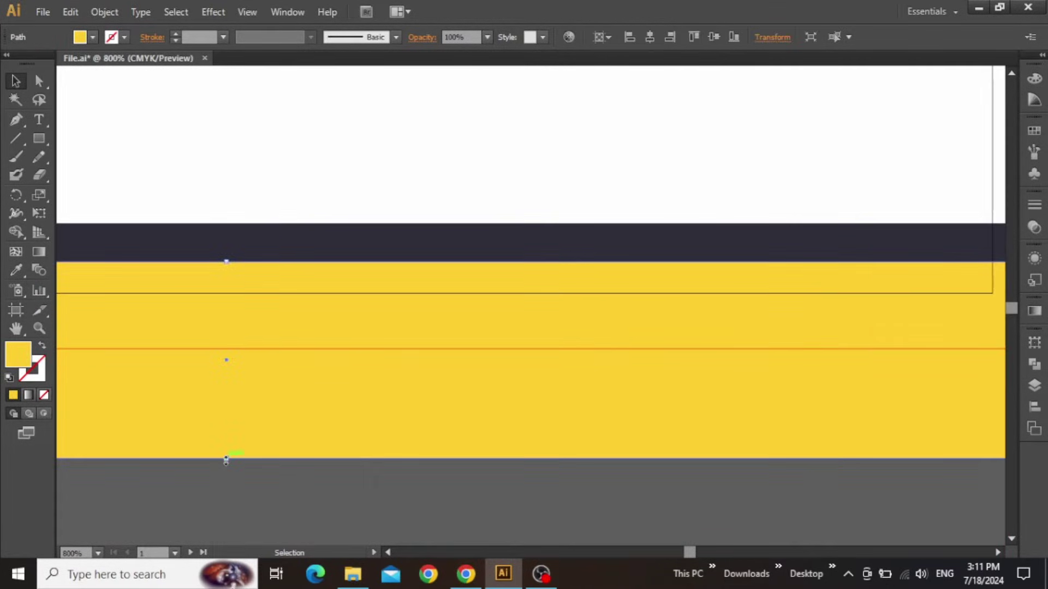
left_click_drag(226, 458, 257, 273)
left_click_drag(711, 261, 526, 301)
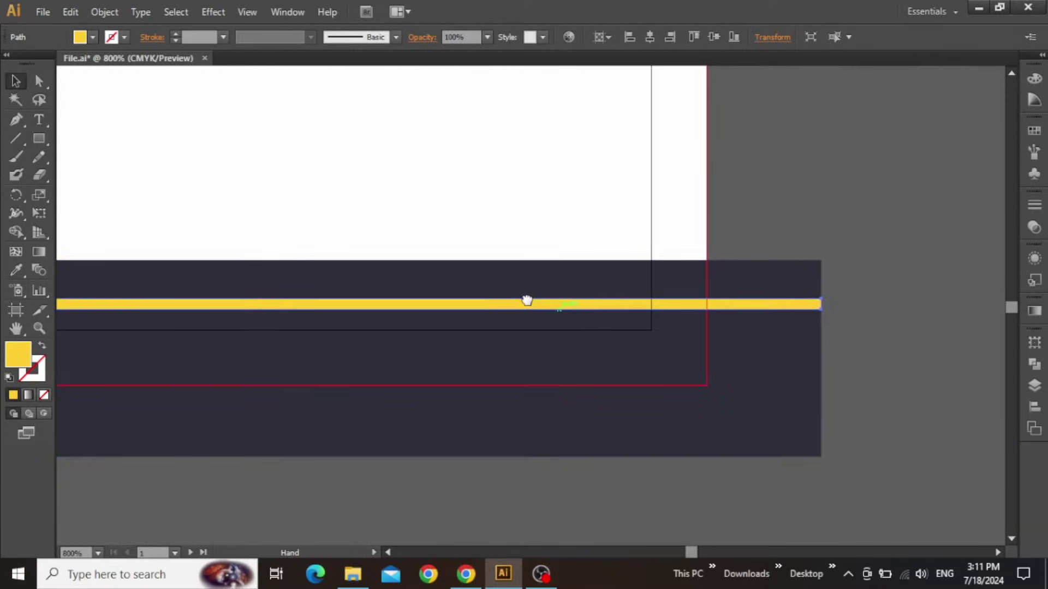
Nudge the dark bar down so only a narrow dark band remains above the yellow stripe
scroll(699, 275, "up", 1)
left_click(515, 288)
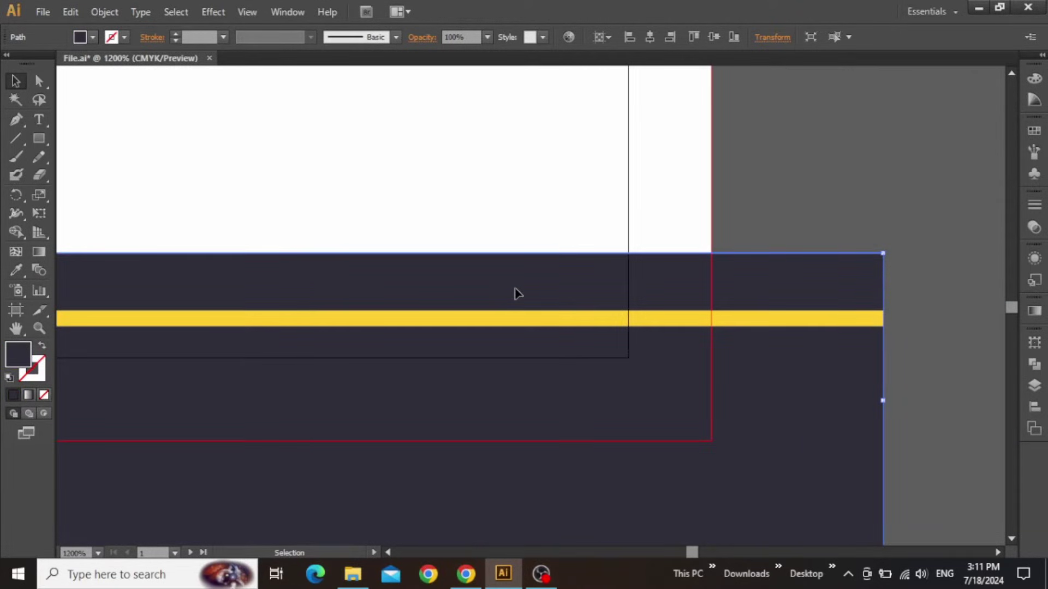
key("Down")
key("Down")
key("Down")
key("Down")
key("Down")
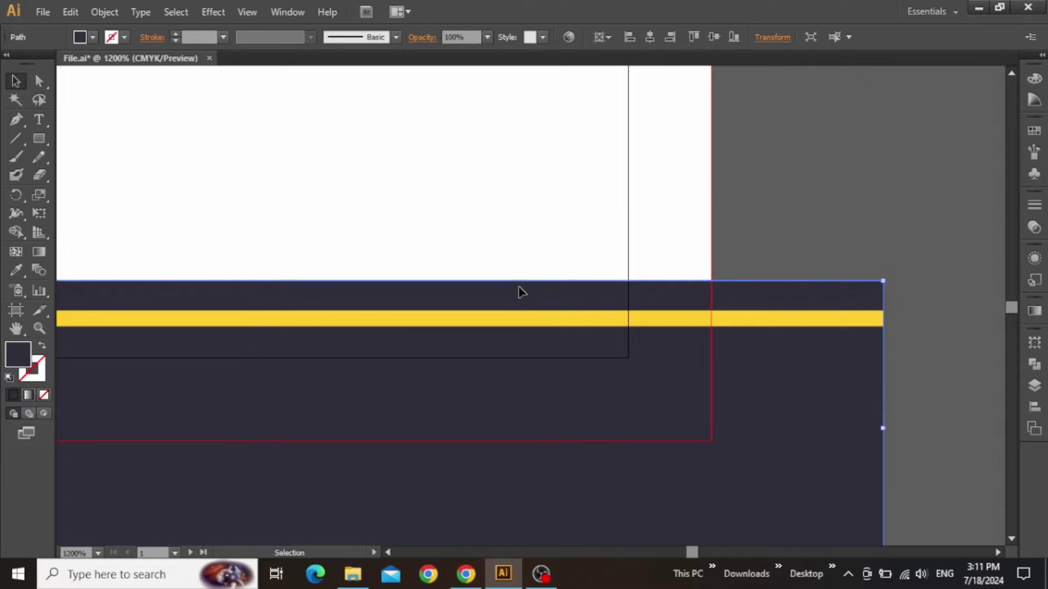
Nudge the yellow stripe slightly down within the dark bar to fine-tune the gap above it, and deselect it
left_click(573, 322)
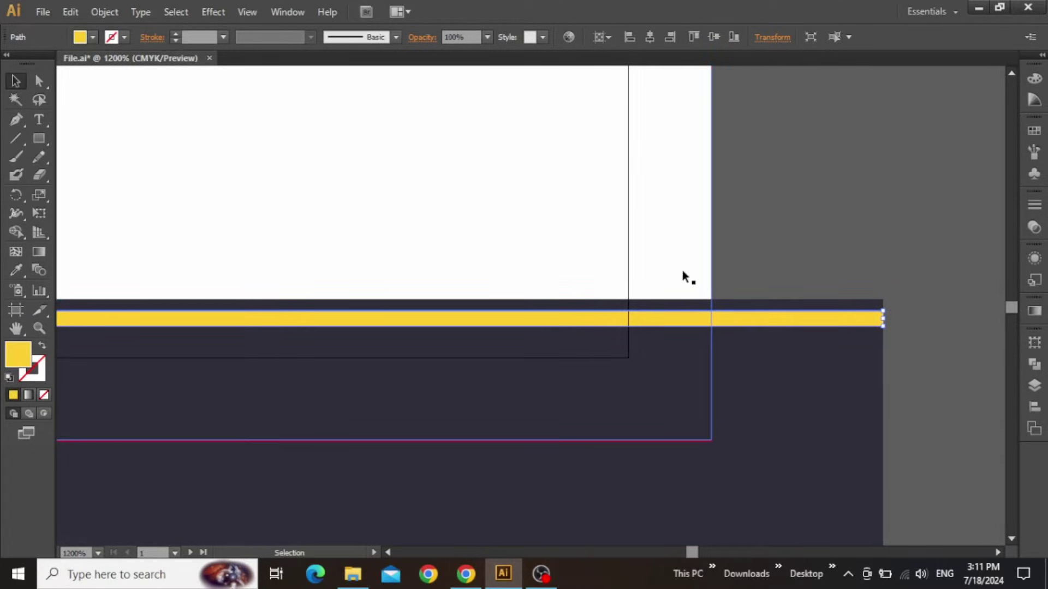
key("Down")
scroll(575, 326, "up", 3)
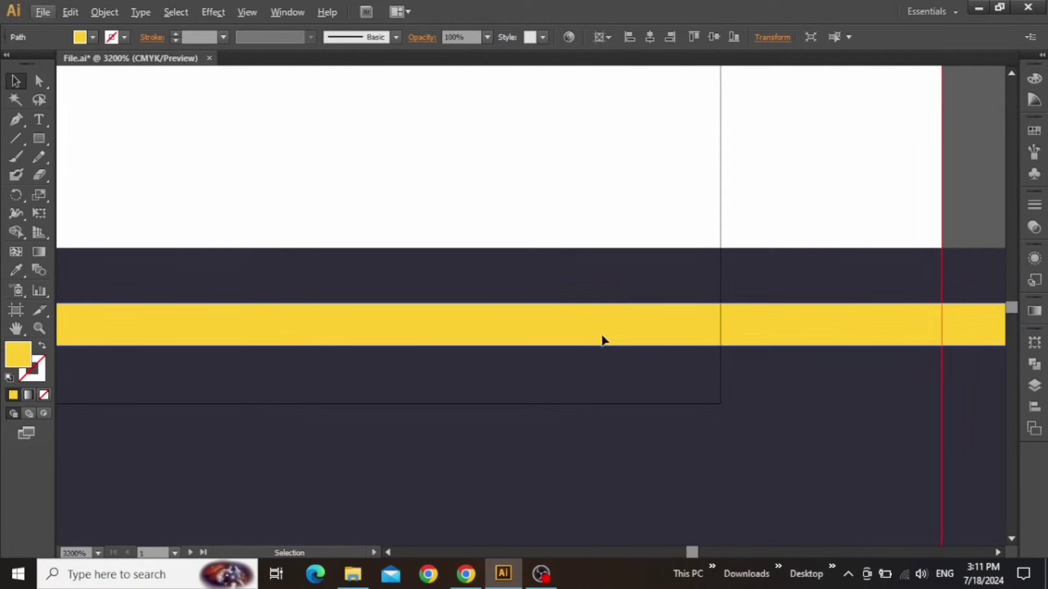
left_click_drag(601, 341, 602, 341)
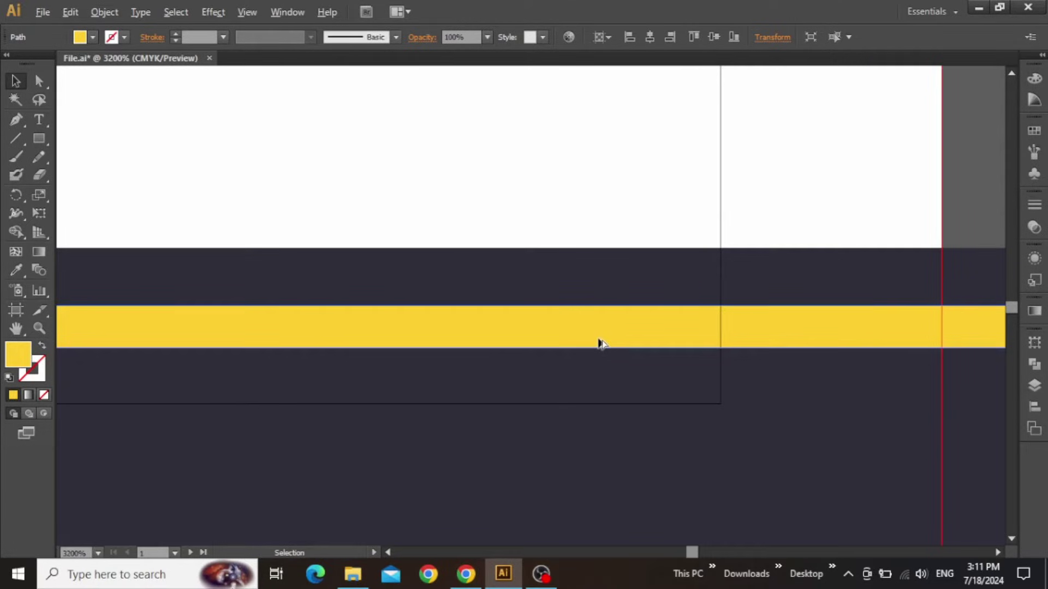
scroll(601, 342, "down", 5)
left_click(940, 333)
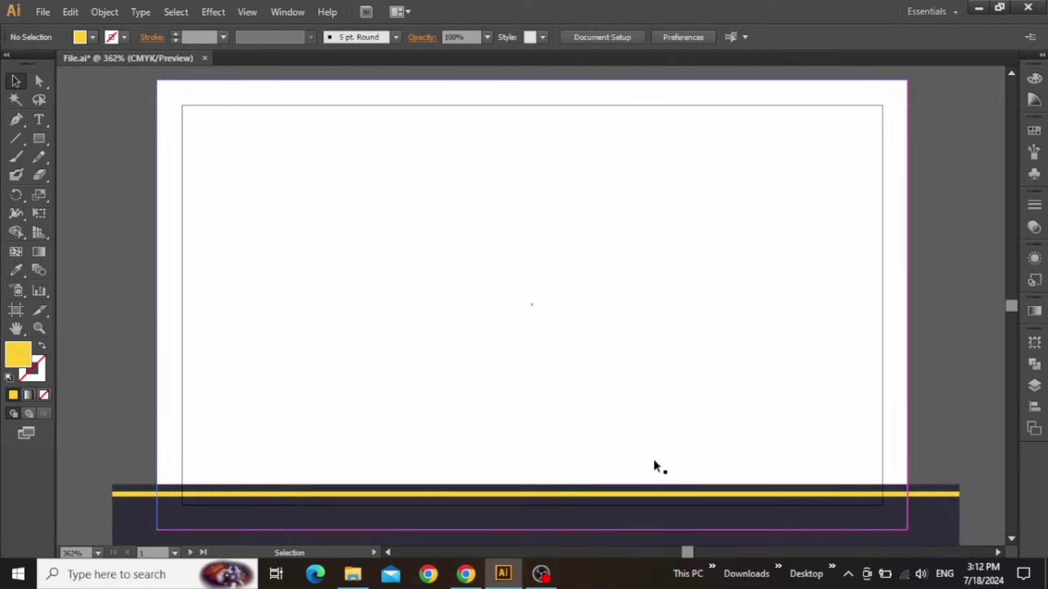
Create a 3.25 x 1.75 in rectangle on the first artboard by entering exact dimensions
left_click(44, 139)
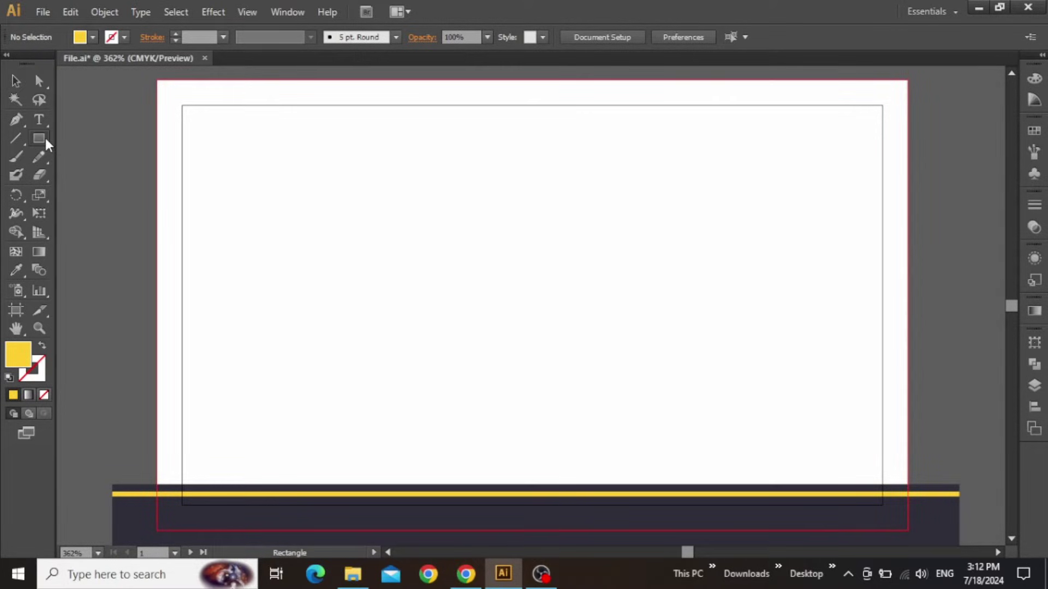
left_click(349, 214)
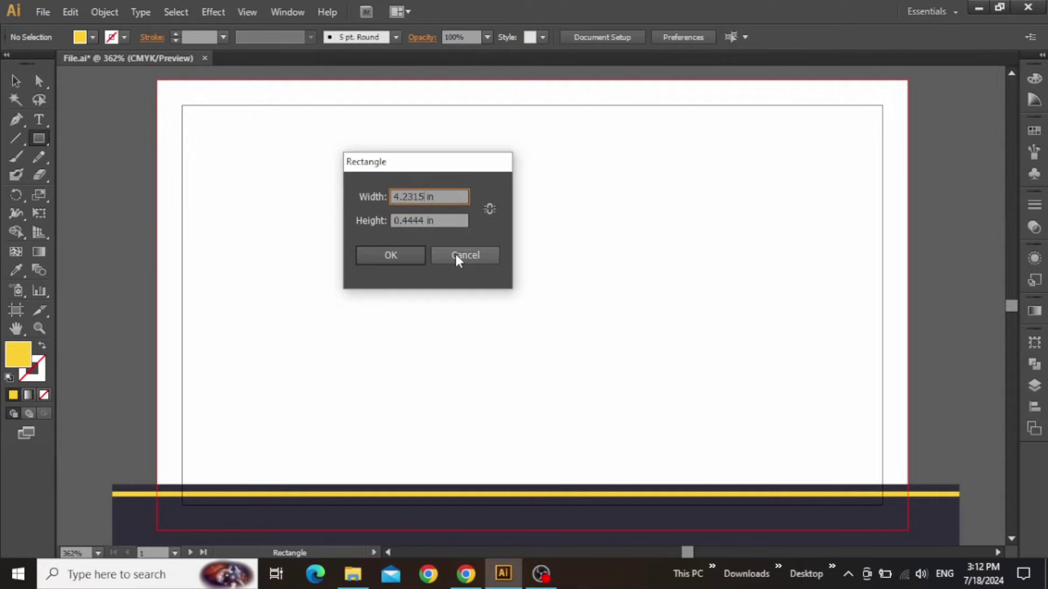
key("BackSpace")
key("BackSpace")
key("BackSpace")
key("BackSpace")
key("BackSpace")
key("BackSpace")
type("3.")
left_click_drag(428, 221, 388, 219)
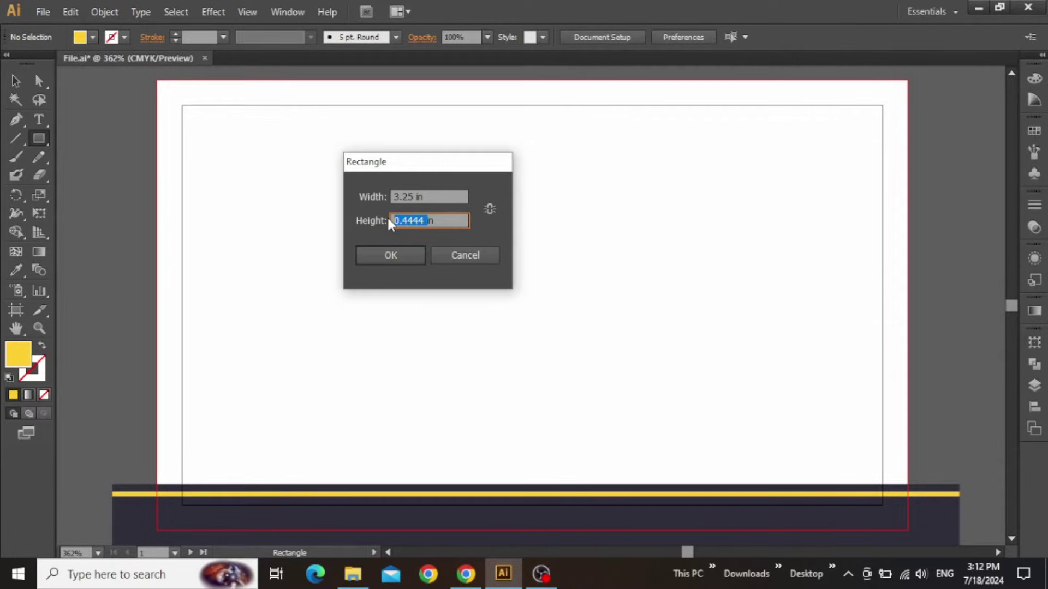
type("1.75in")
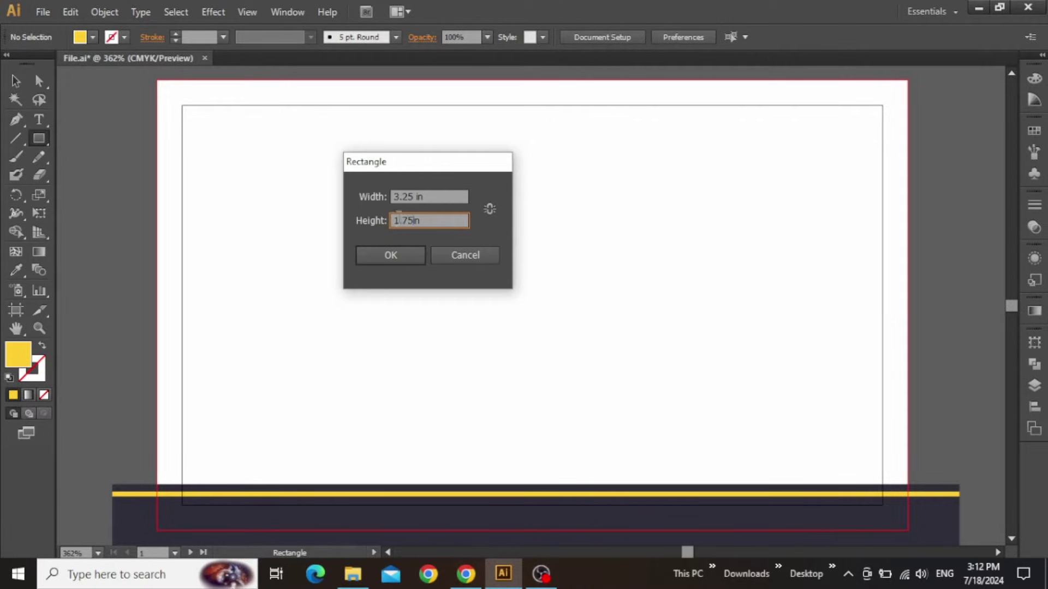
left_click(405, 252)
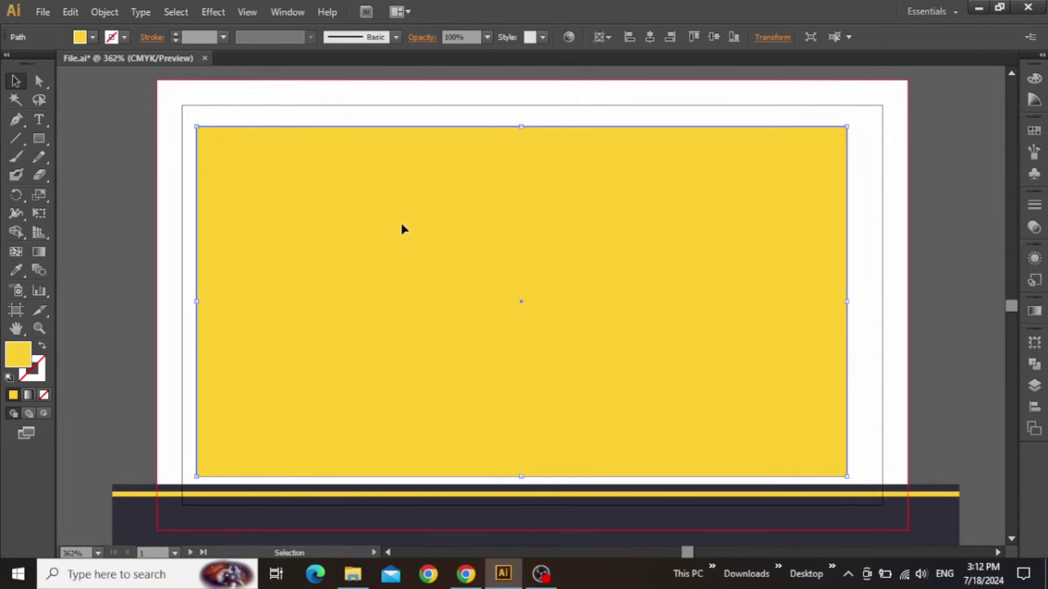
Swap the new rectangle's fill and stroke to leave only an outline, and center it horizontally and vertically on the artboard
left_click(41, 348)
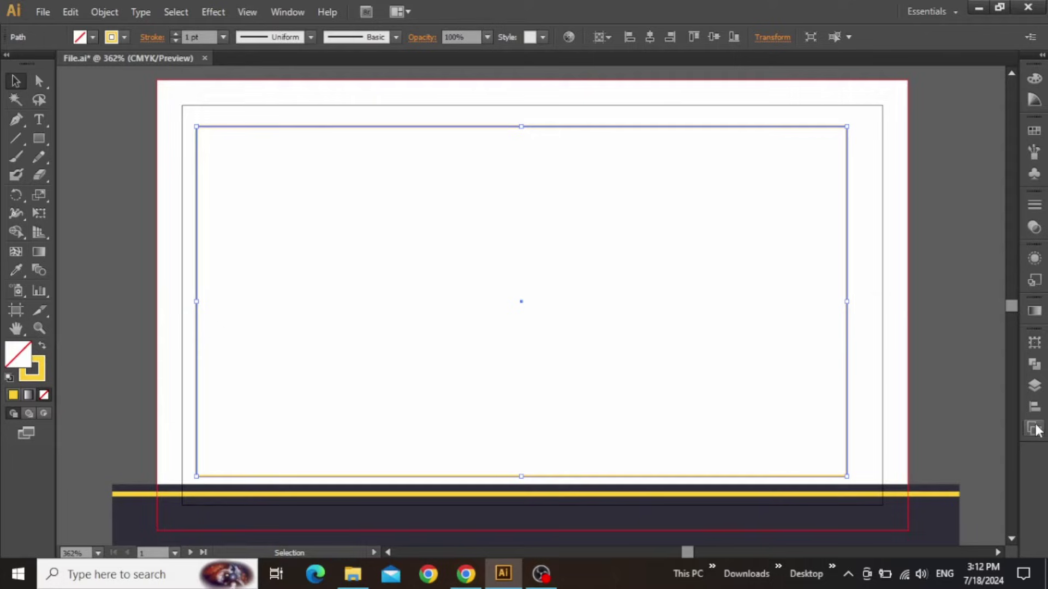
left_click(1033, 409)
left_click(882, 367)
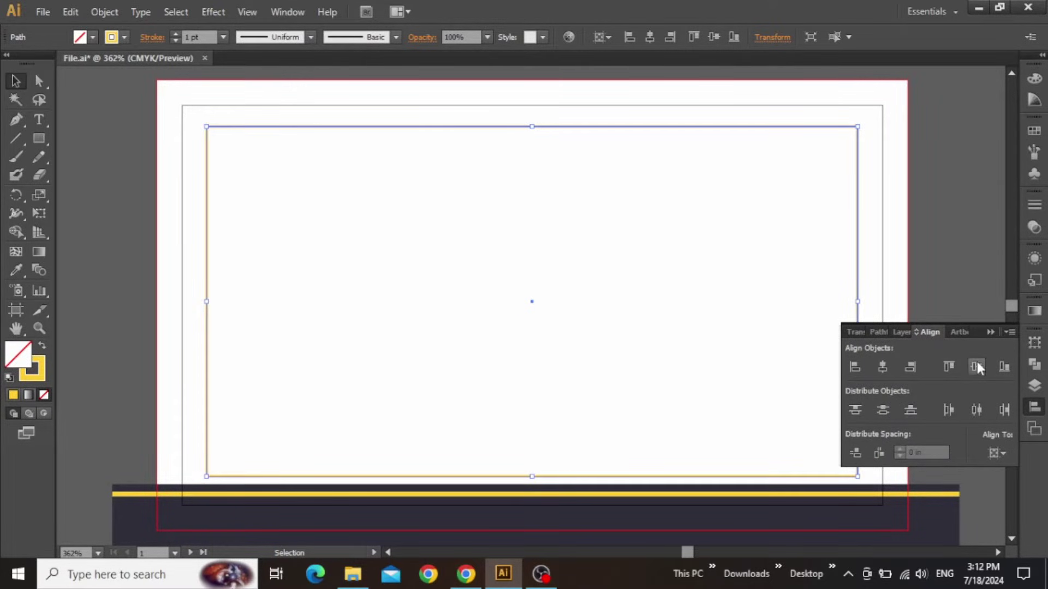
left_click(976, 366)
left_click(986, 332)
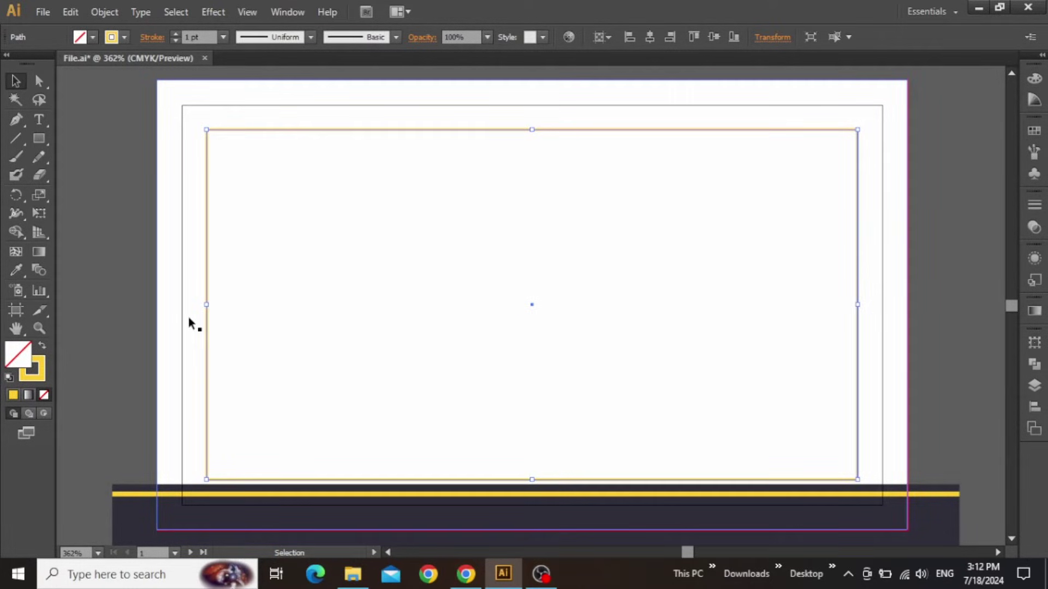
Change the safe-area rectangle's stroke color to bright green #2EFF10
double_click(38, 376)
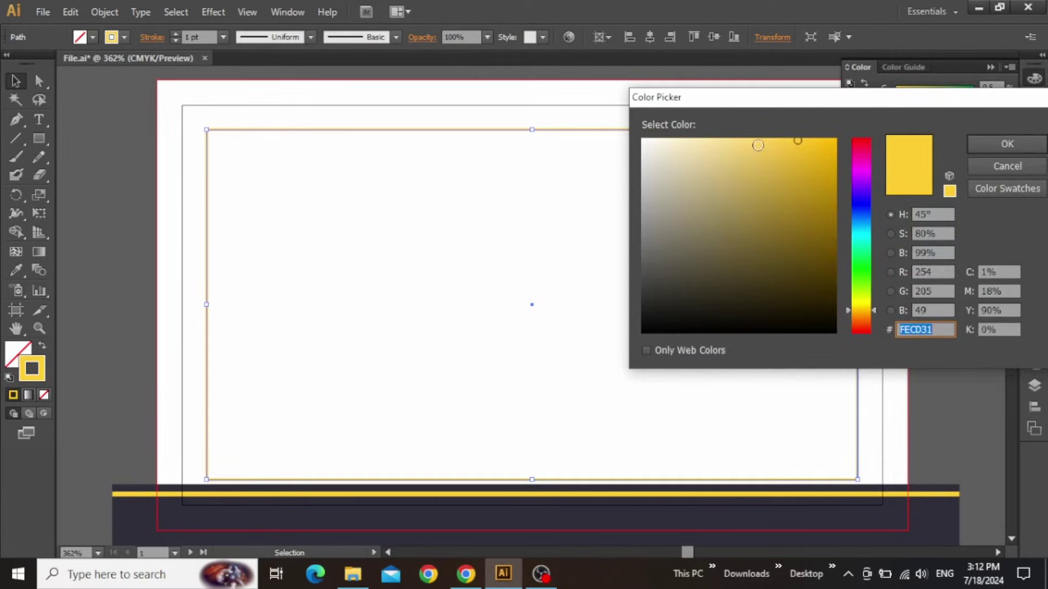
left_click(861, 272)
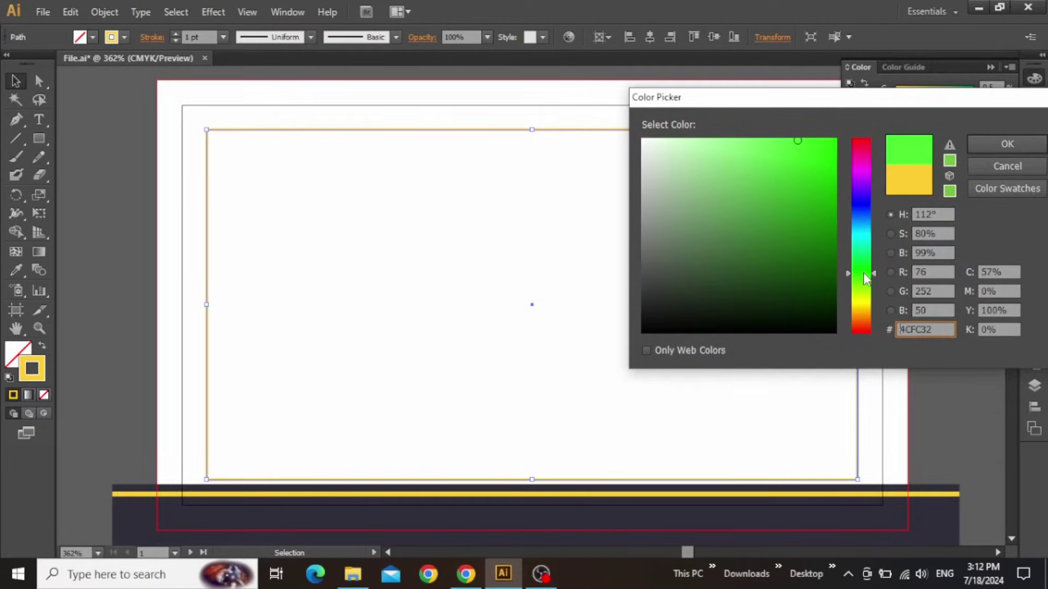
left_click_drag(815, 187, 825, 138)
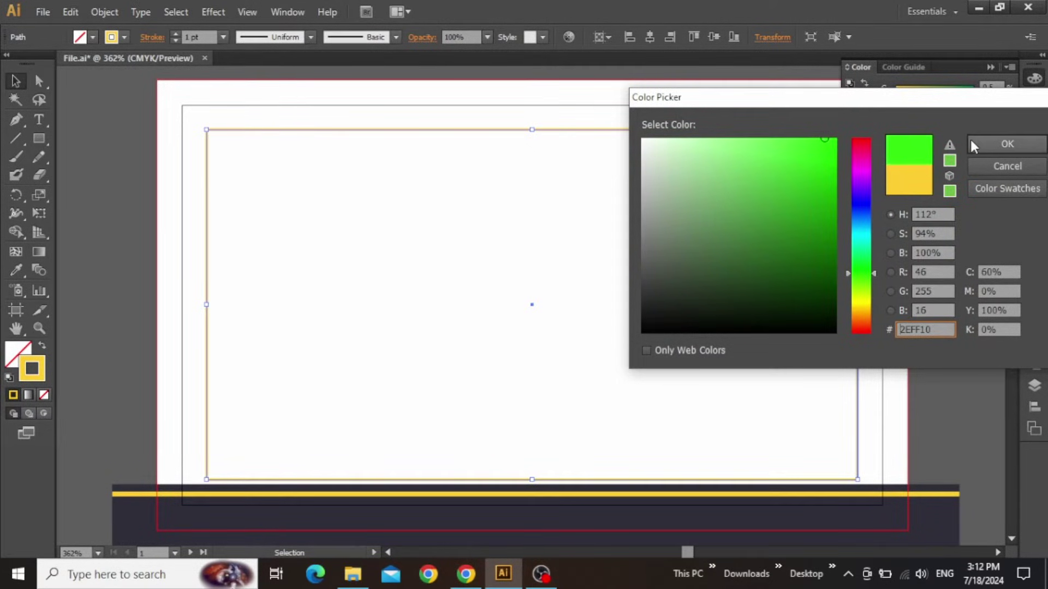
left_click(973, 140)
left_click(990, 67)
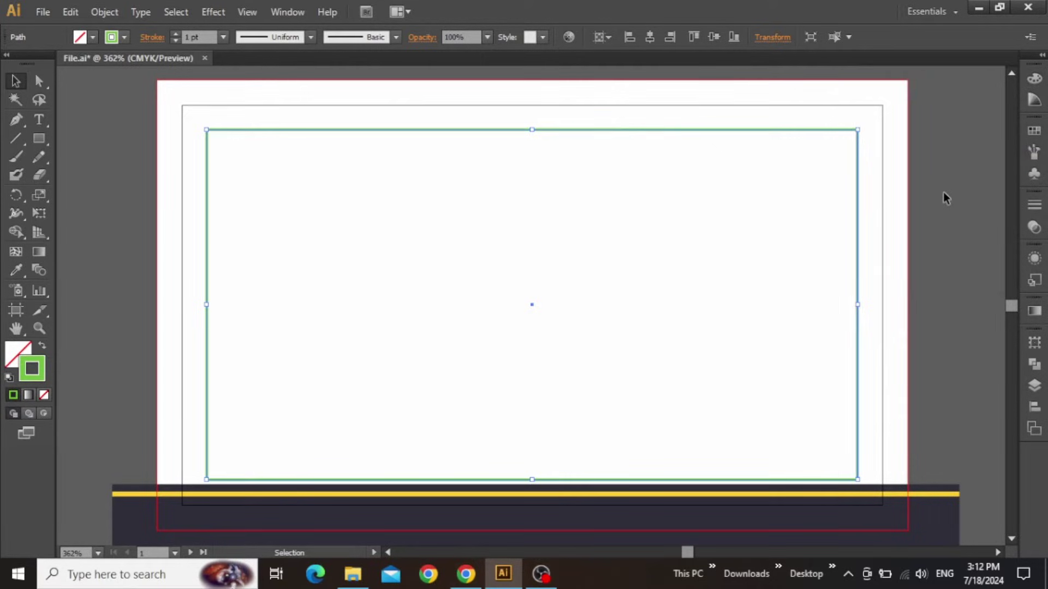
Raise the dark bar with its yellow stripe to just below the green outline, and shift the stripe slightly down within the bar
left_click(944, 194)
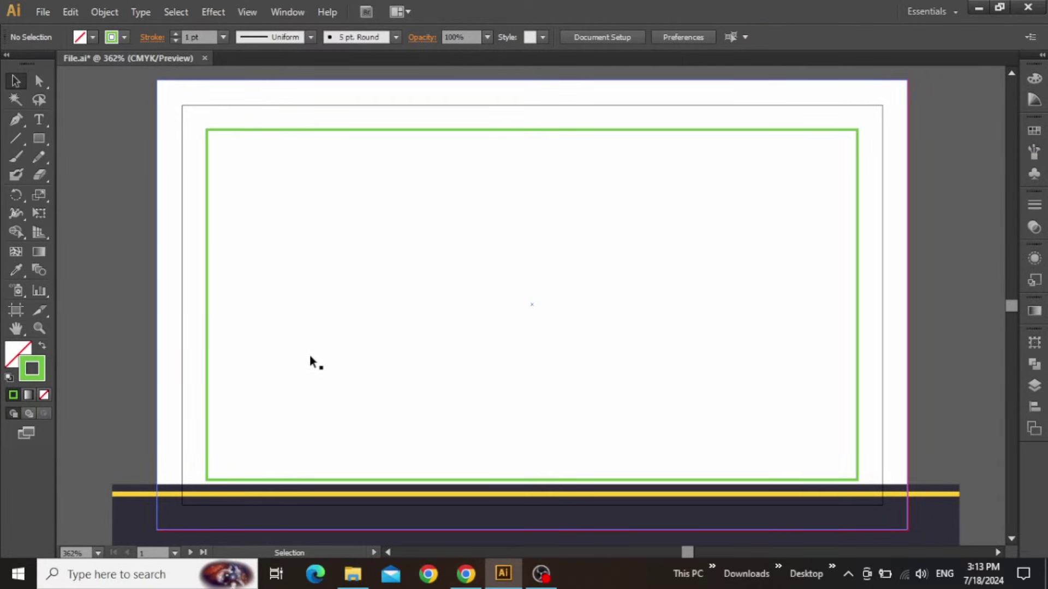
key("x")
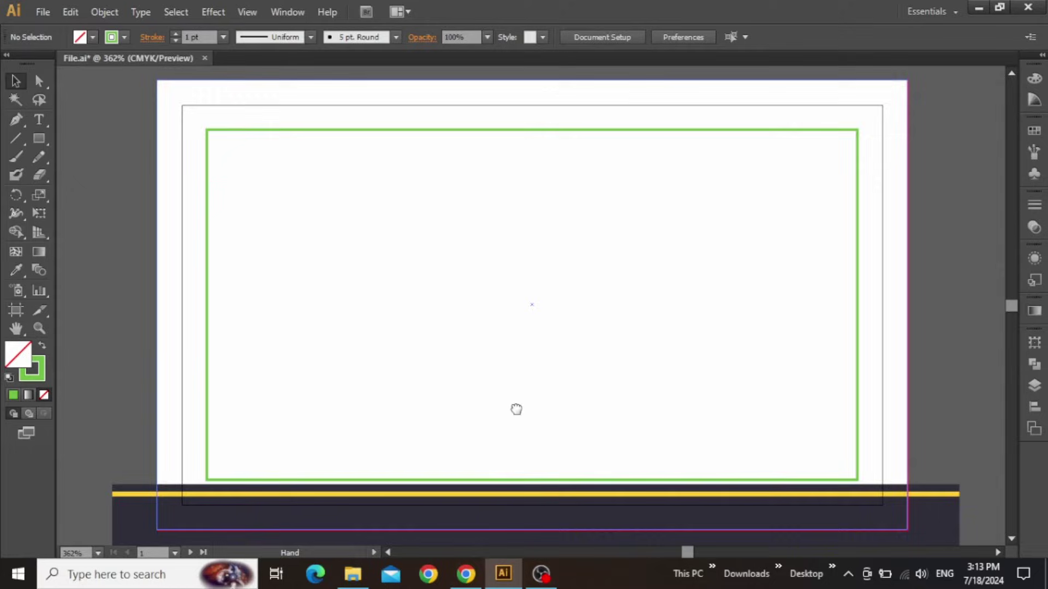
scroll(775, 334, "up", 2)
left_click(752, 419)
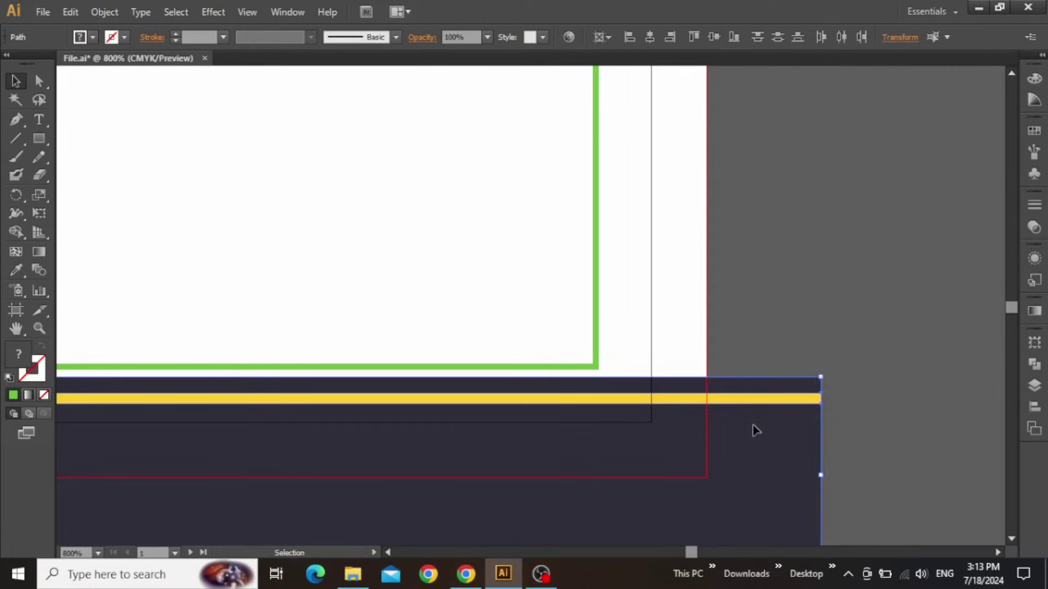
scroll(615, 363, "up", 3)
left_click_drag(646, 434, 645, 417)
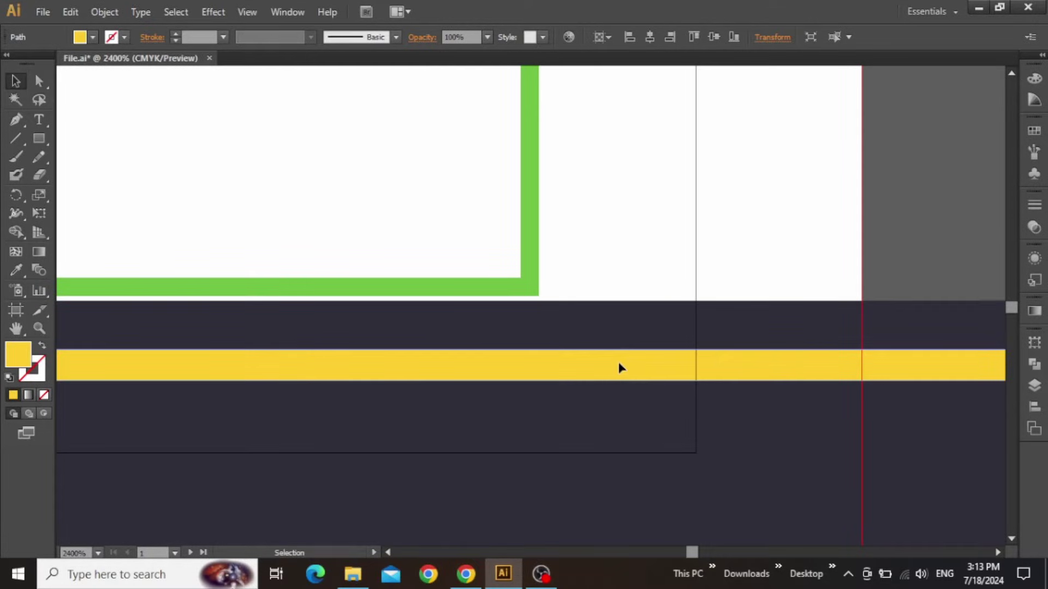
left_click_drag(617, 362, 616, 373)
key("ctrl+0")
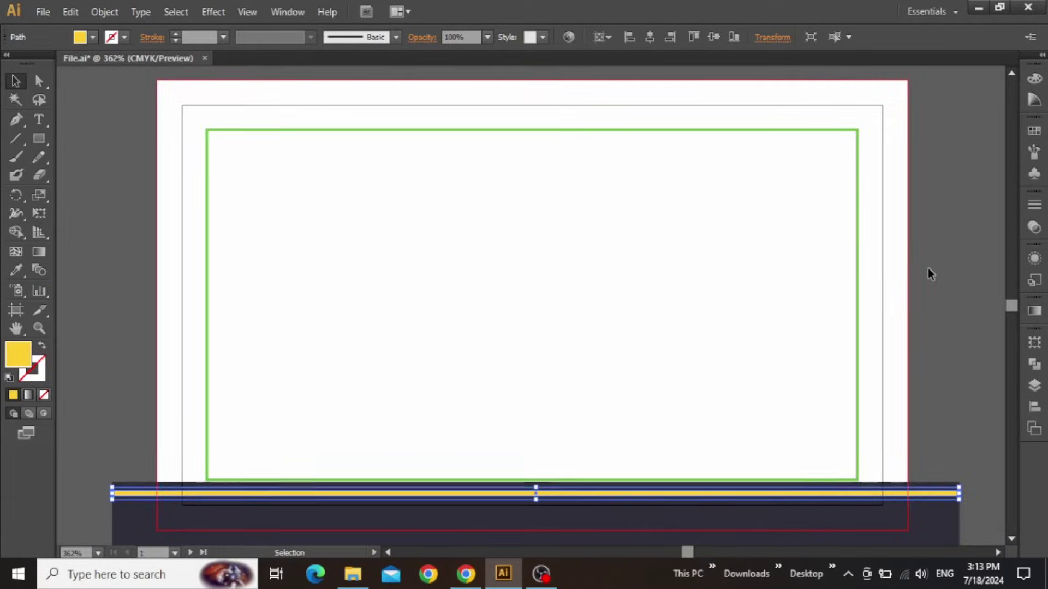
left_click(539, 286)
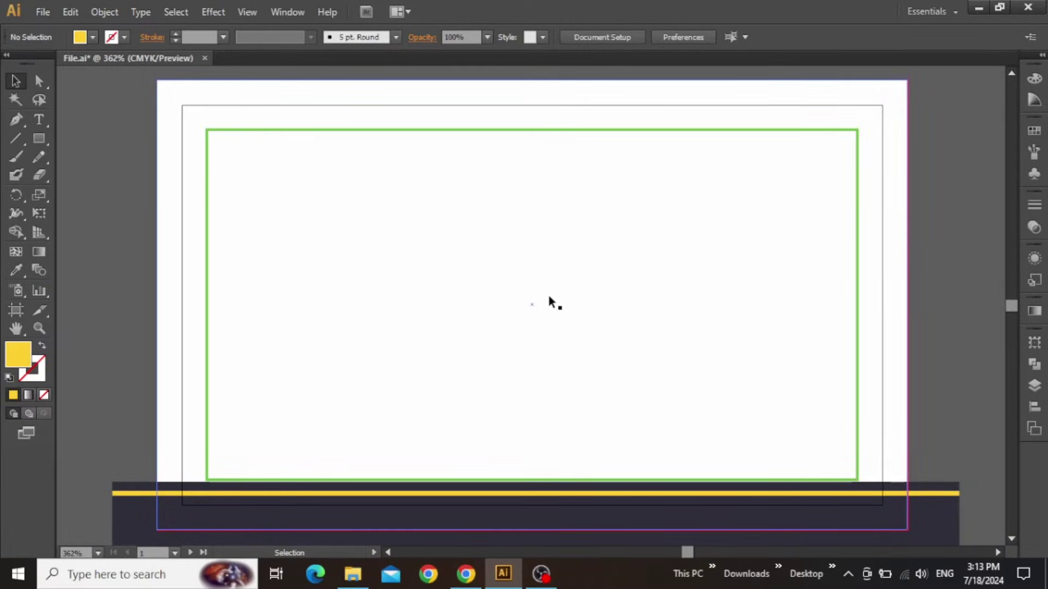
Paste the logo group with company name and tagline onto the front, and center it horizontally and vertically on the artboard
key("ctrl+minus")
key("ctrl+v")
left_click_drag(528, 271, 508, 265)
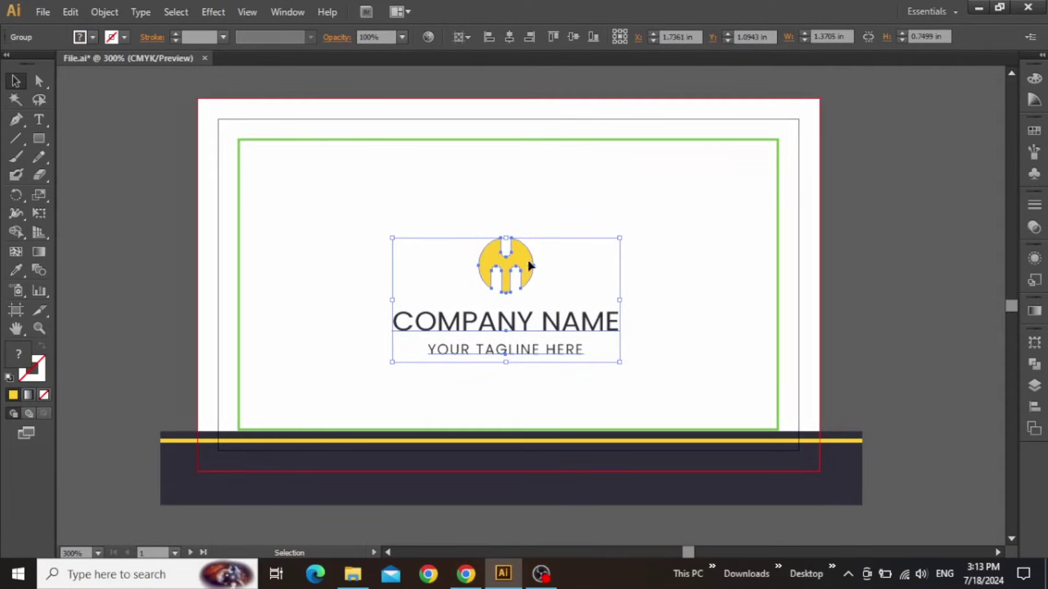
left_click(1033, 407)
left_click(883, 365)
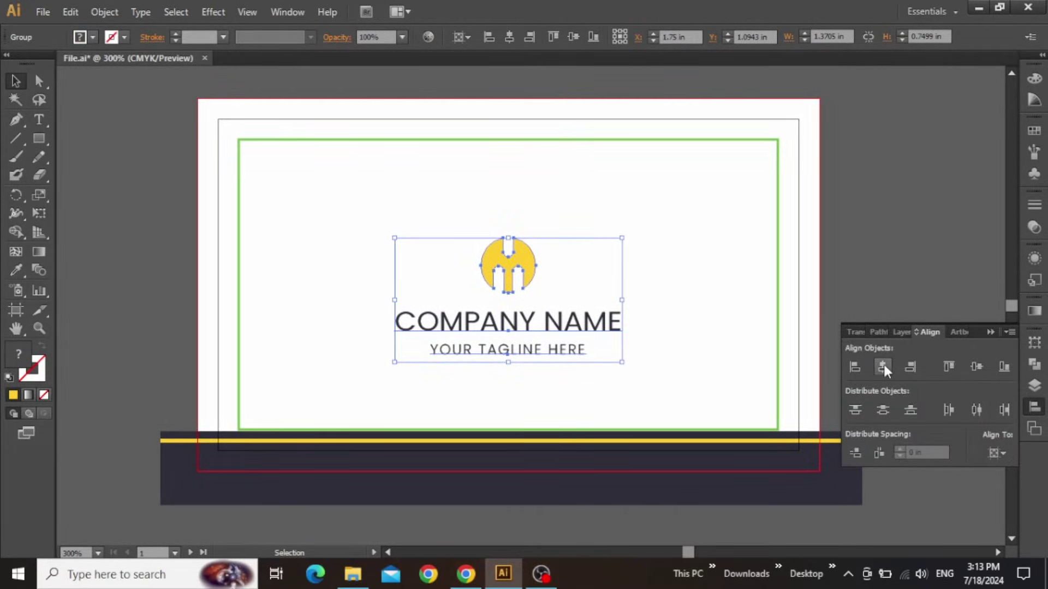
left_click(977, 367)
left_click(988, 332)
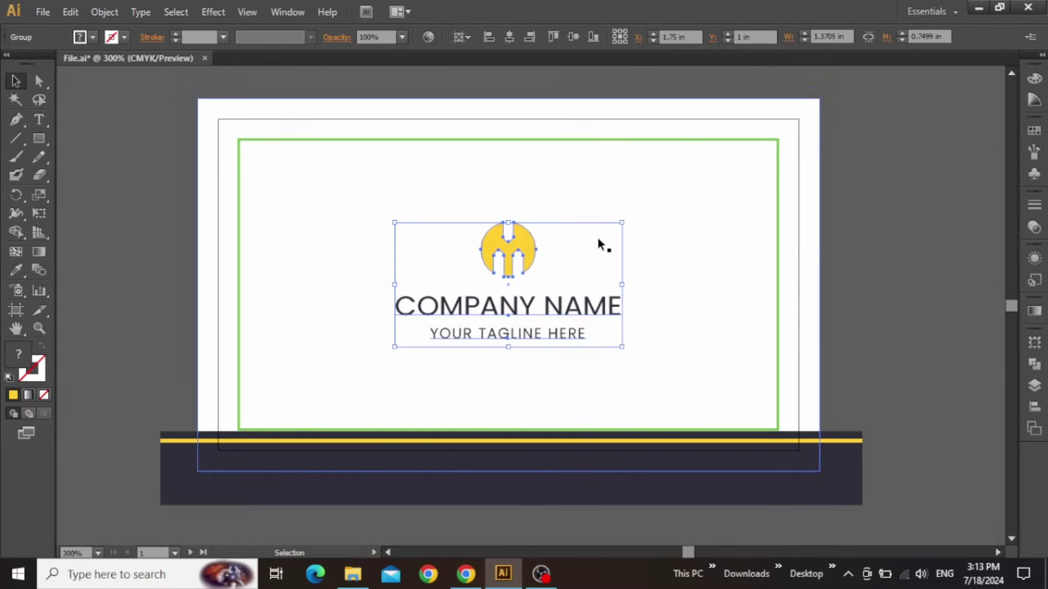
left_click(882, 255)
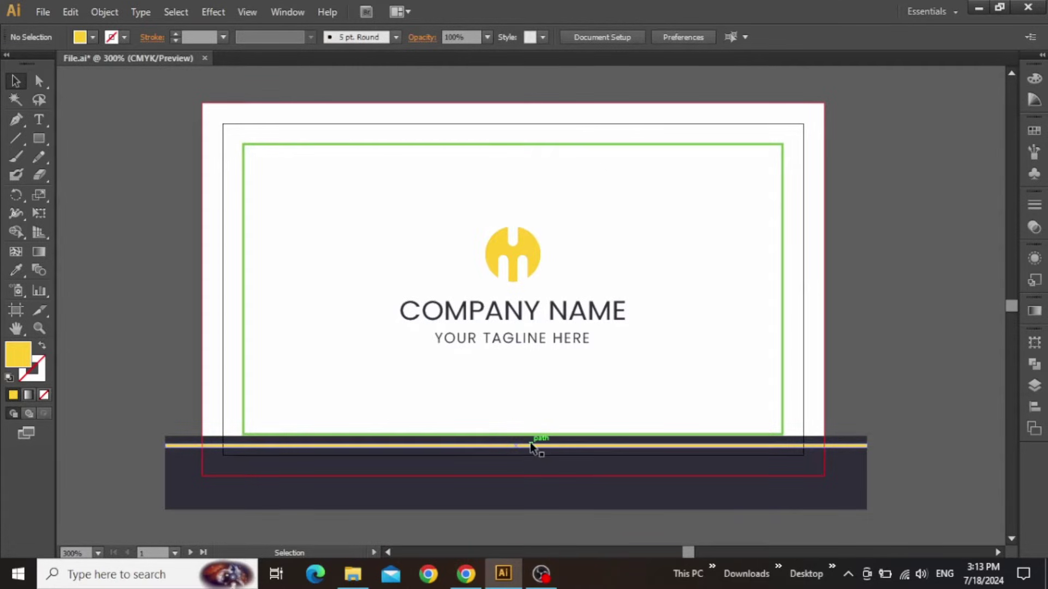
Nudge the logo group slightly up from the card's center and deselect it
left_click(527, 262)
key("Up")
key("Up")
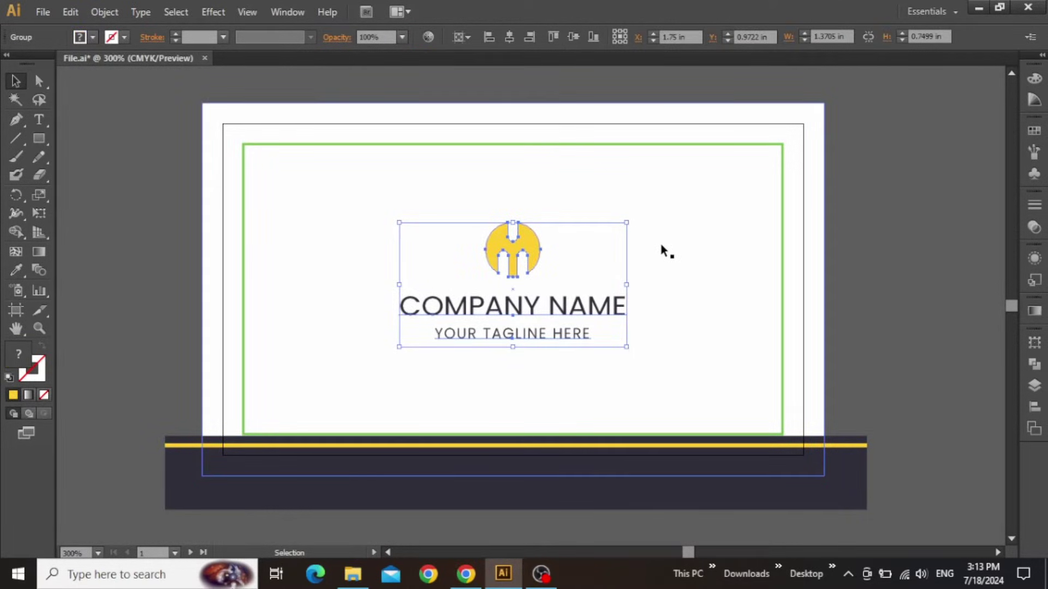
key("Up")
key("Up")
left_click(873, 229)
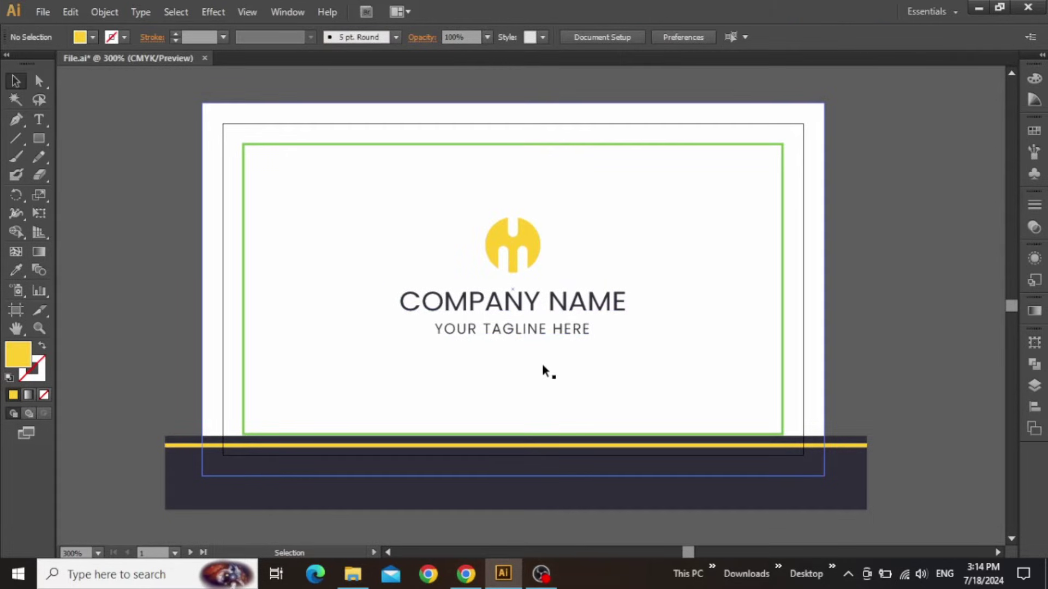
scroll(490, 292, "up", 1, "alt")
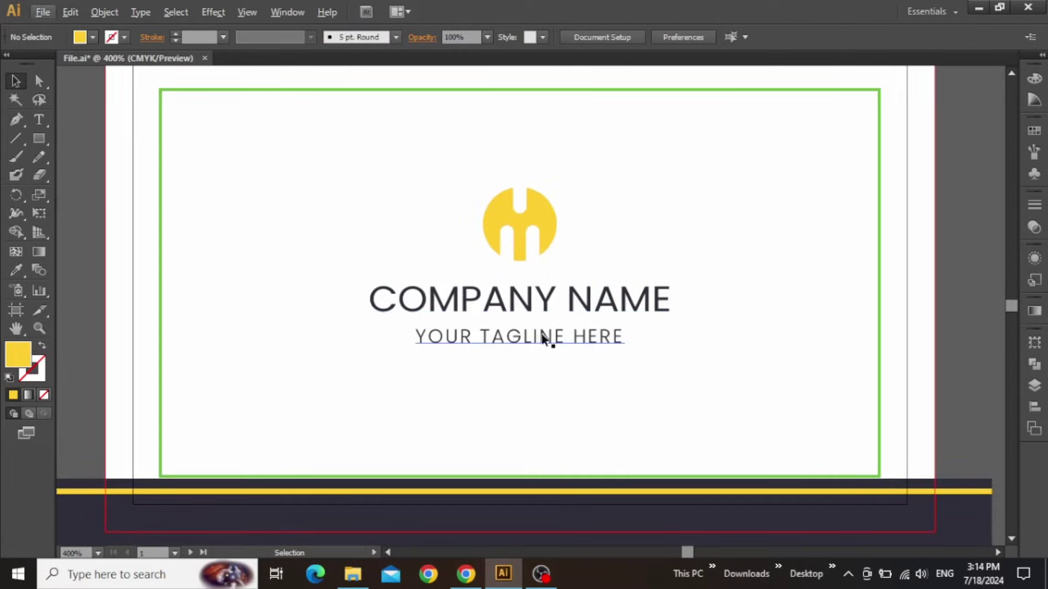
key("t")
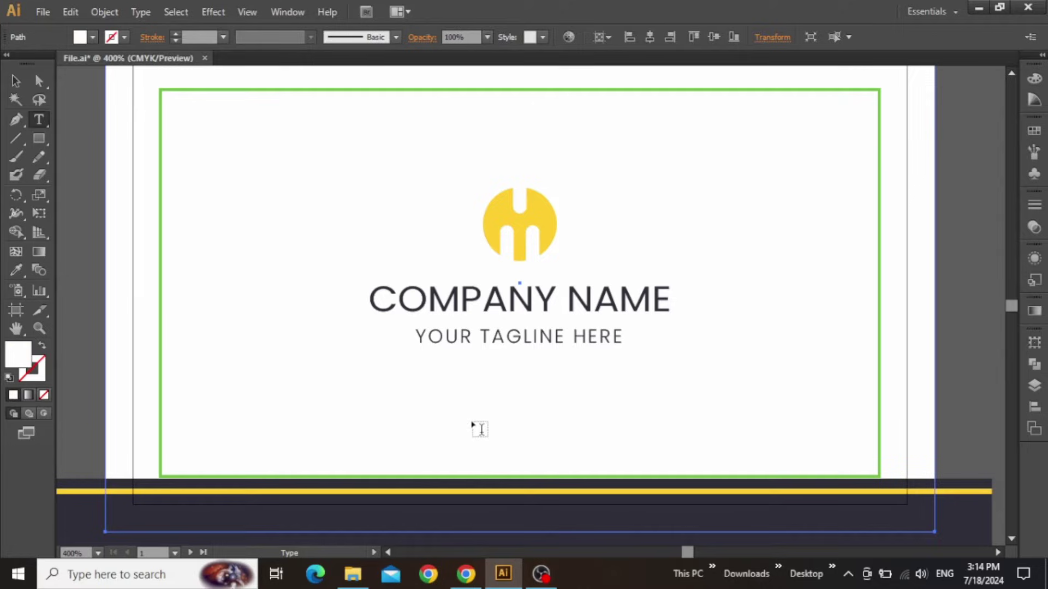
left_click(472, 427)
type("www.")
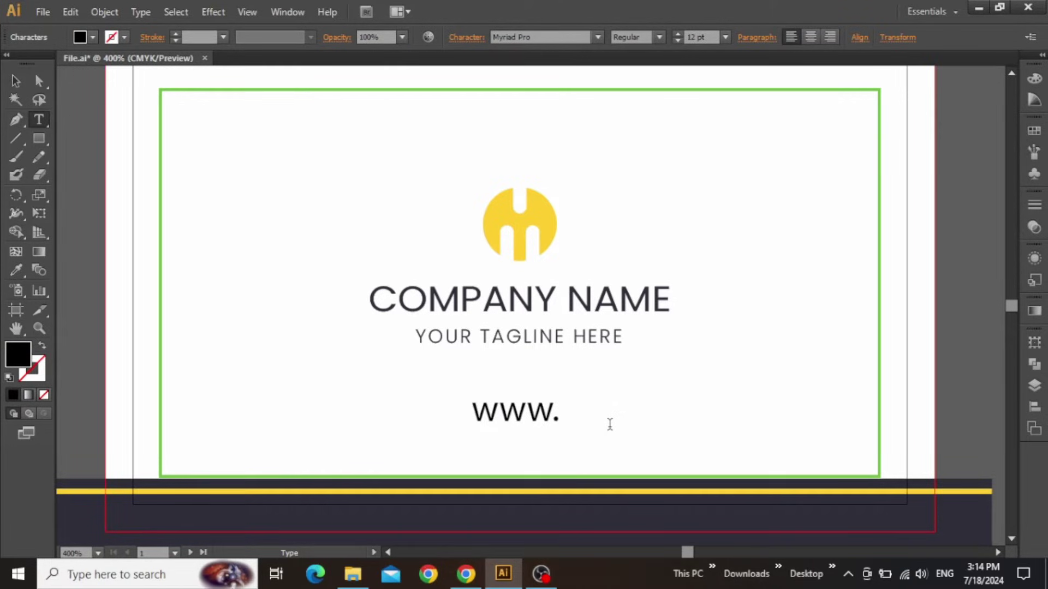
type("websitelink.com")
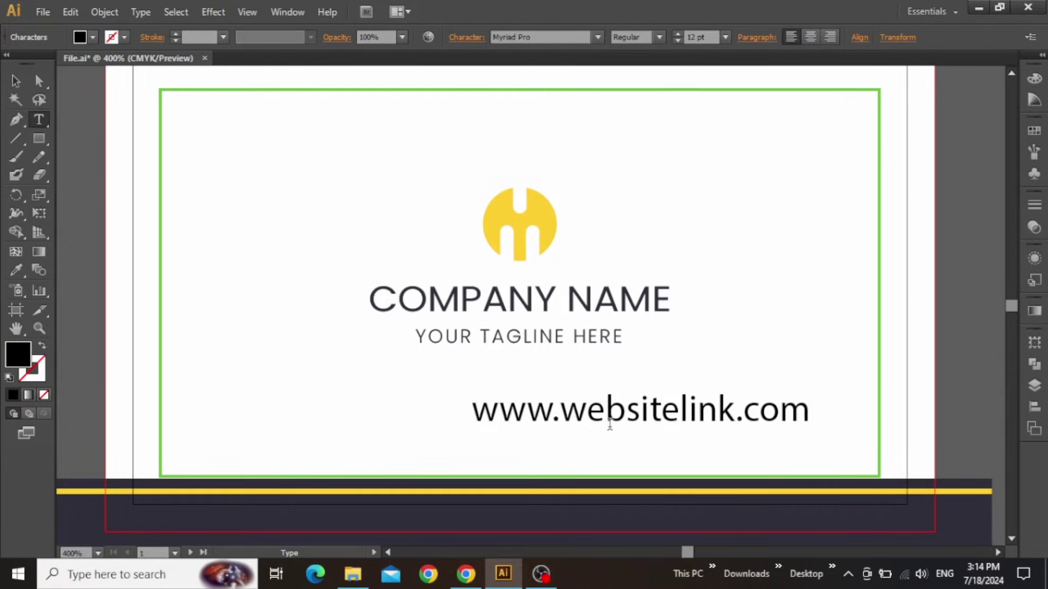
key("Escape")
left_click_drag(610, 430, 499, 430)
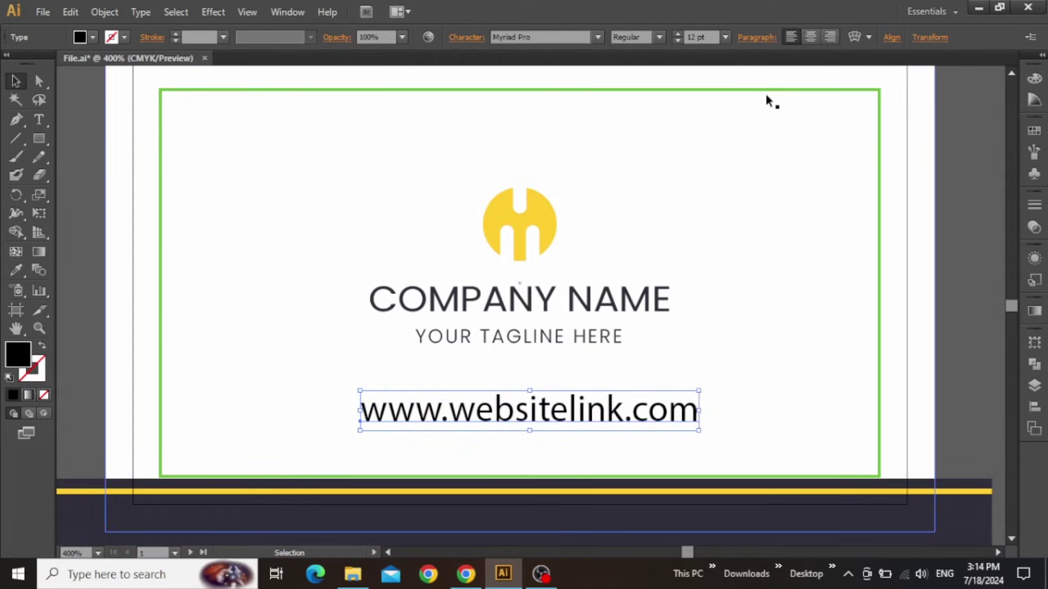
left_click(811, 37)
left_click_drag(483, 410, 593, 411)
Color the website text with the grey-purple #636375 sampled from the palette circle, and deselect it
left_click_drag(743, 327, 124, 519)
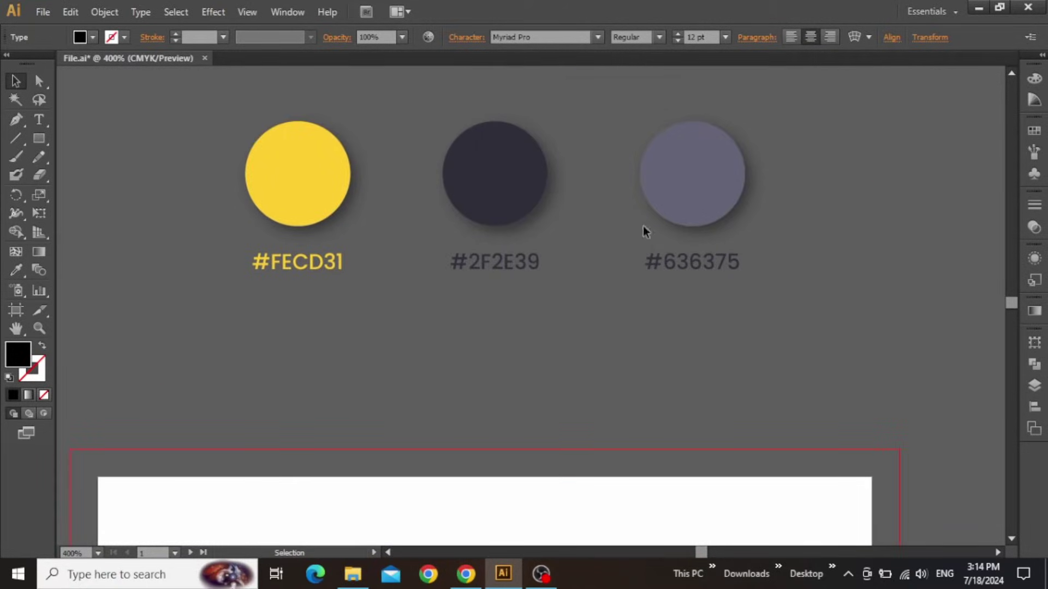
scroll(730, 174, "up", 2)
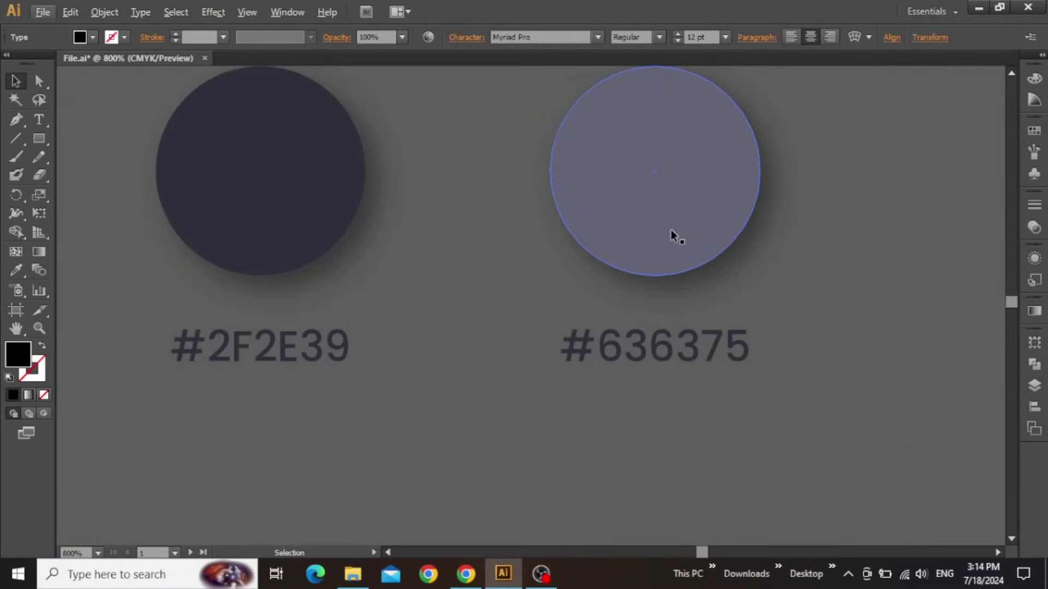
key("i")
left_click(669, 212)
key("v")
left_click(493, 393)
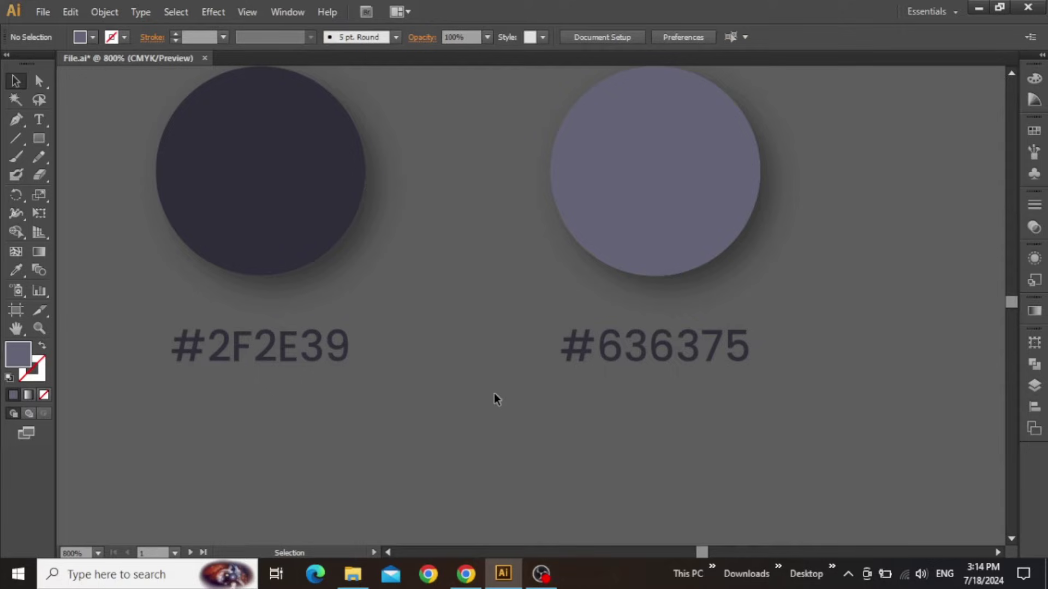
Change the website text's font to Poppins
scroll(488, 395, "down", 2)
key("space")
left_click_drag(363, 415, 971, 218)
left_click_drag(421, 431, 842, 113)
left_click_drag(643, 246, 917, 198)
left_click(532, 386)
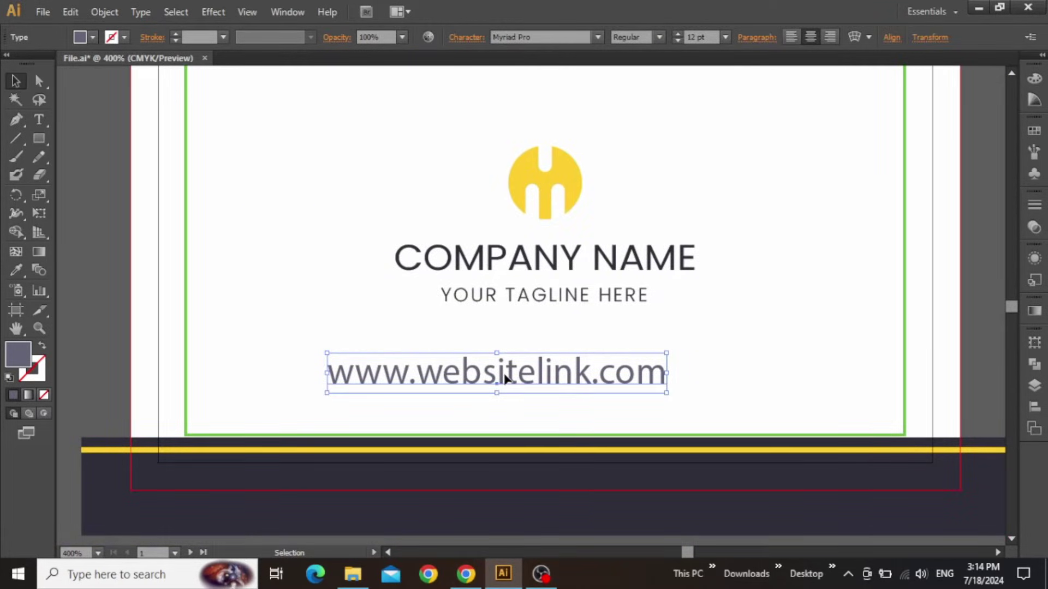
left_click(546, 37)
type("Poppins")
key("Return")
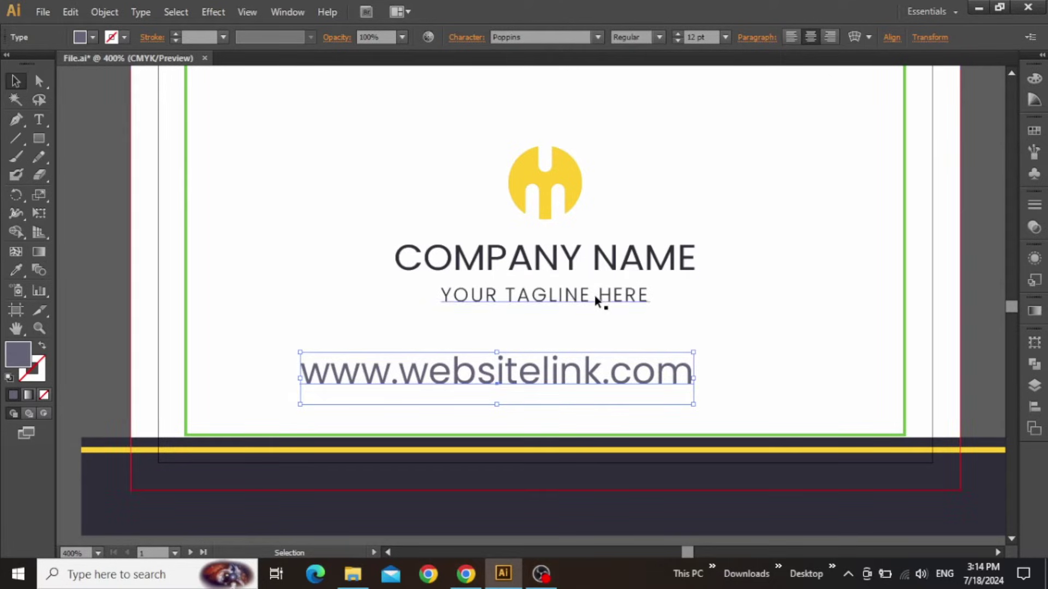
Reduce the website text's font size to 7 pt
left_click(704, 37)
type("8")
key("Return")
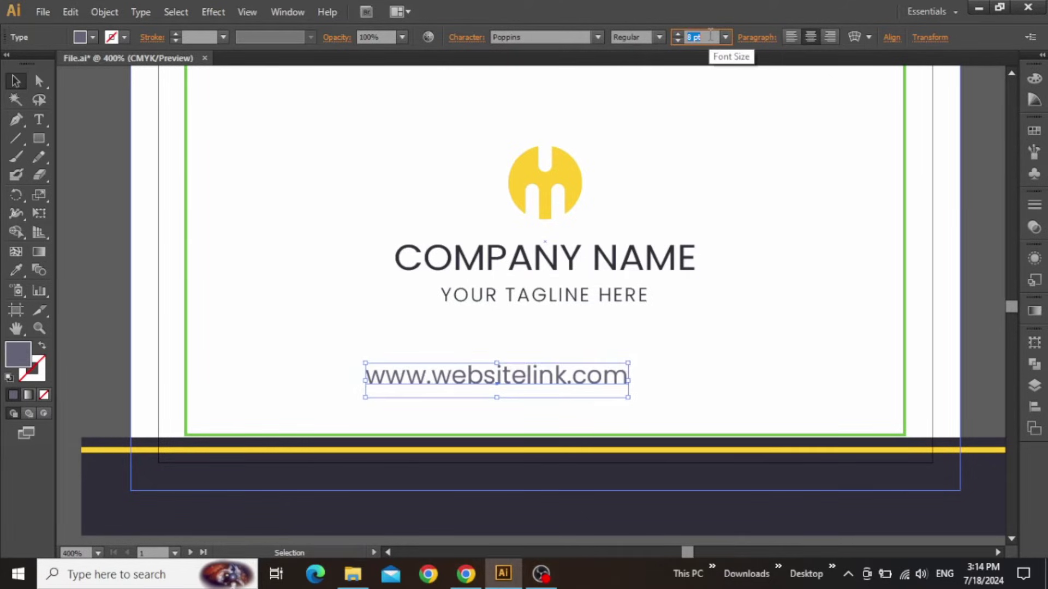
type("7")
key("Return")
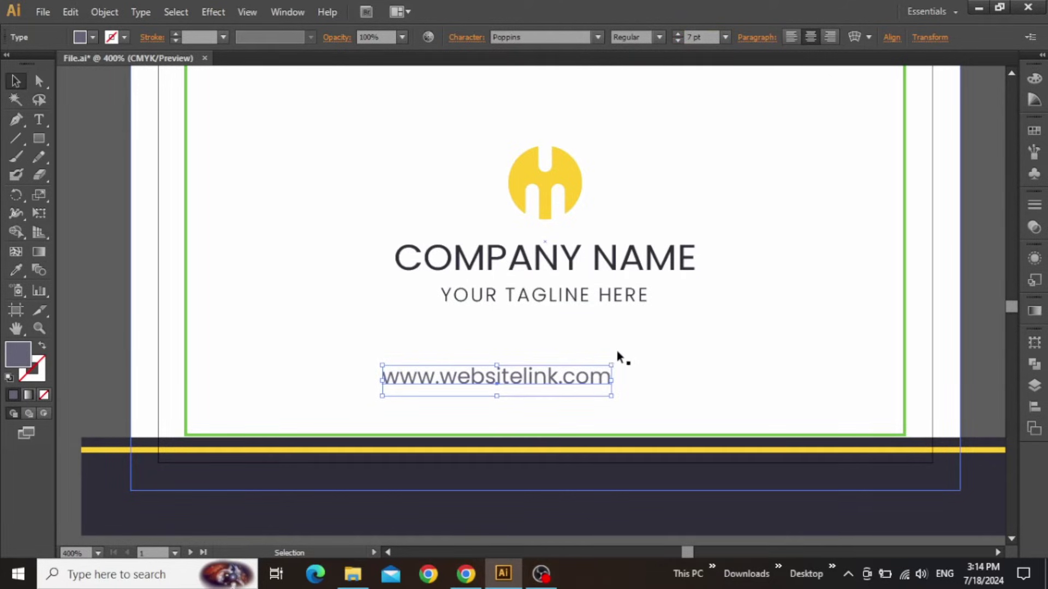
Center the website text horizontally on the artboard
left_click_drag(573, 358, 533, 368)
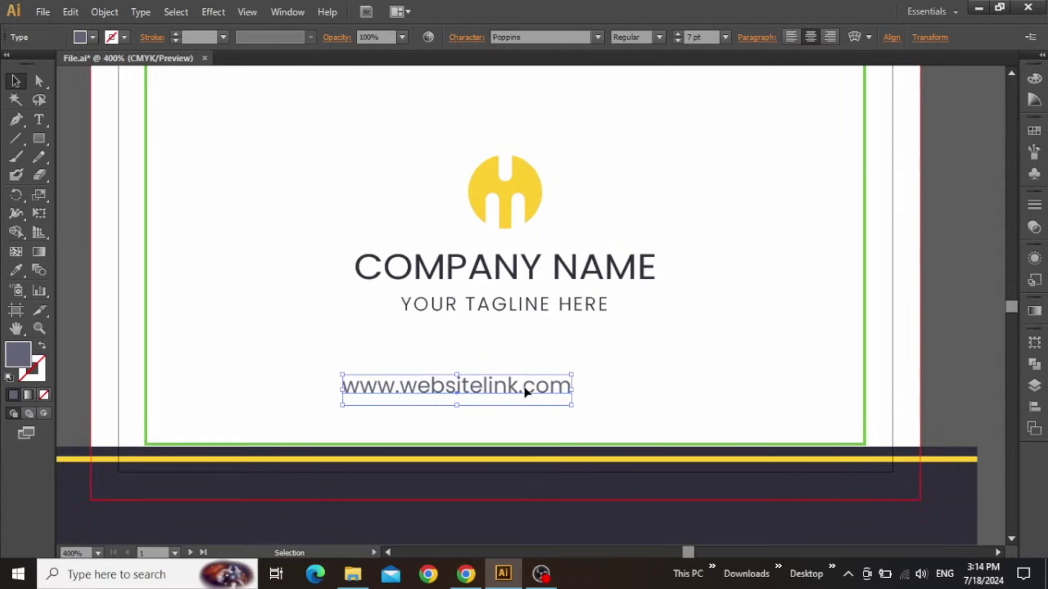
left_click(1033, 407)
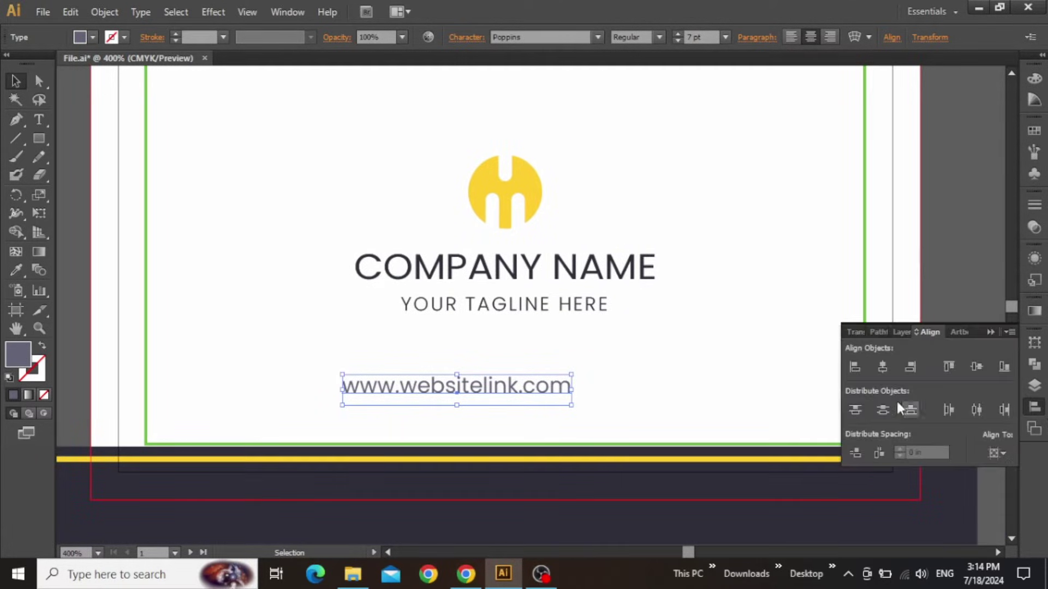
left_click(883, 367)
left_click(986, 328)
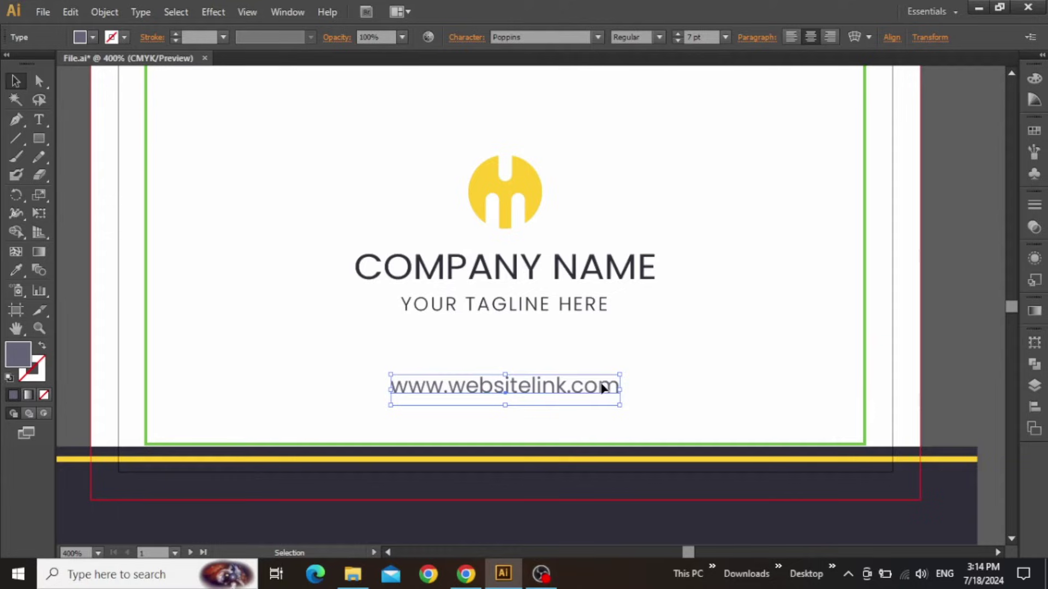
Nudge the website text down to just above the lower edge of the green safe-area outline, and deselect it
key("Down")
key("Down")
key("Down")
key("Down")
key("Down")
key("Down")
key("Down")
key("Down")
key("Down")
key("Down")
key("Down")
key("Down")
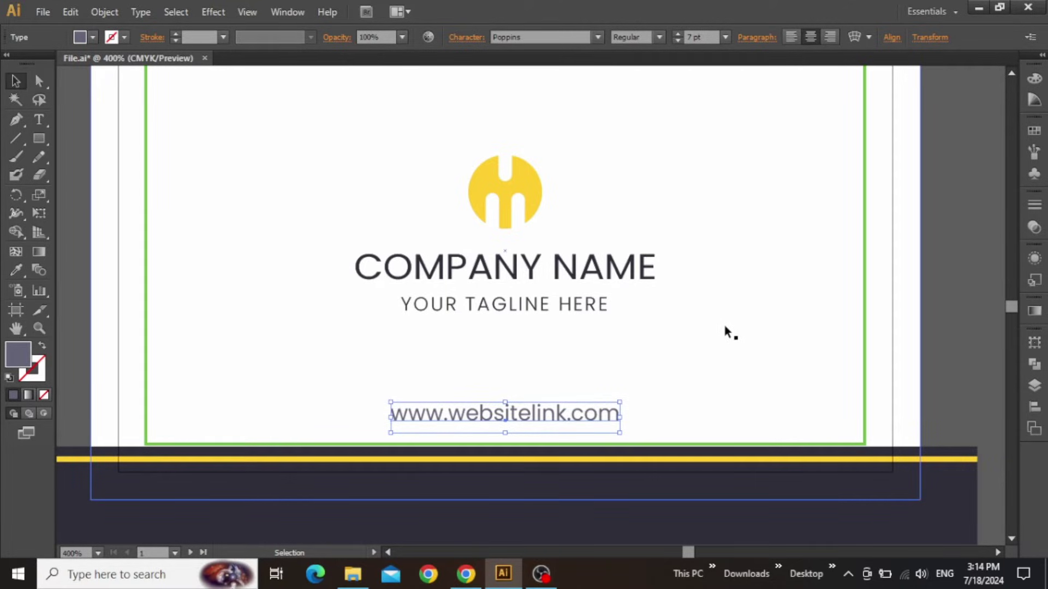
key("Down")
key("Down")
key("Down")
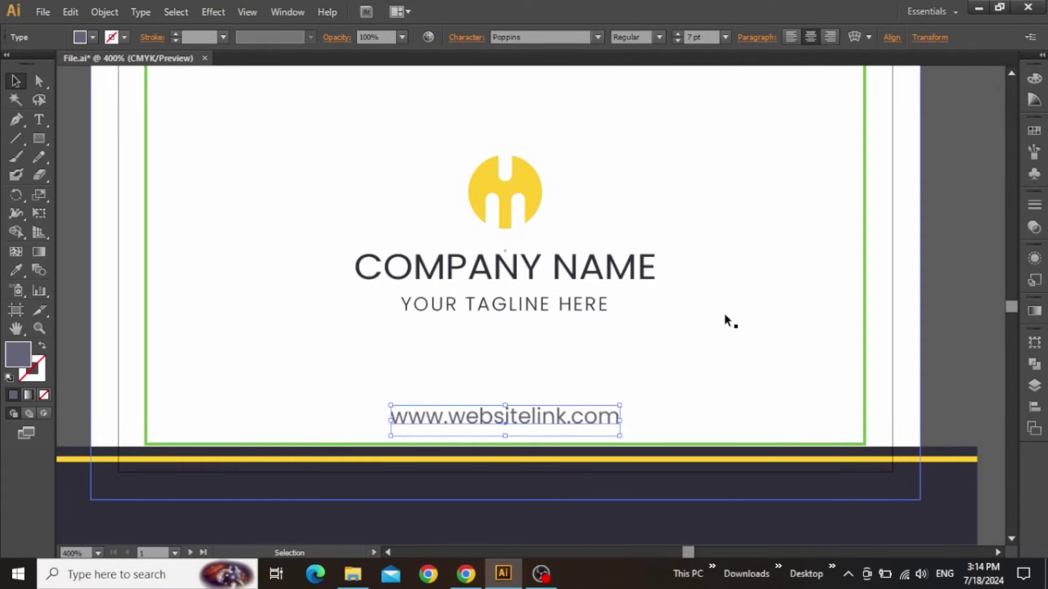
key("Down")
key("Down")
key("Down")
key("Up")
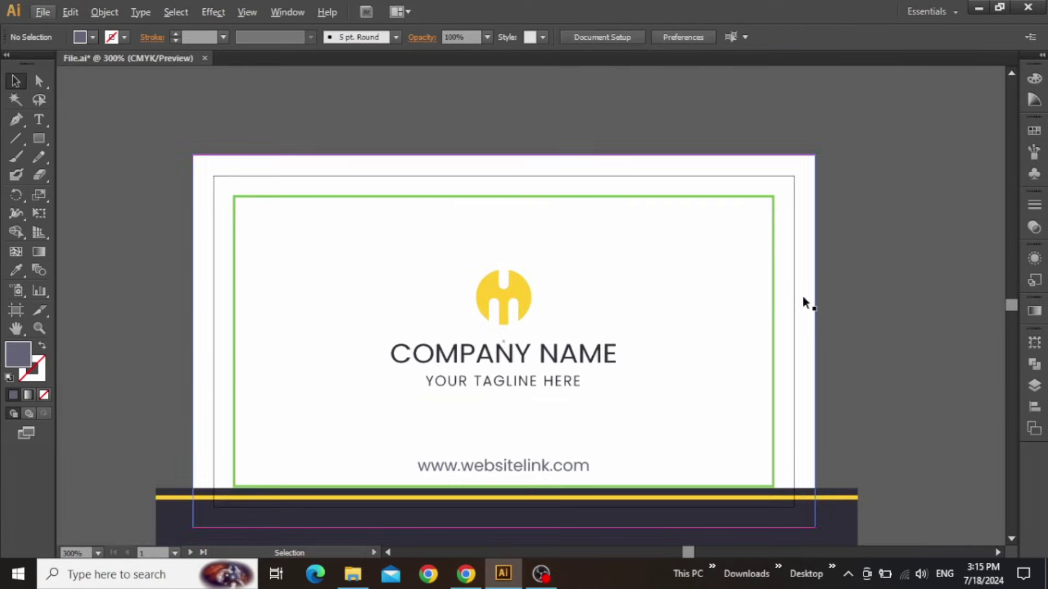
Duplicate the dark bar with its yellow stripe onto the card's upper right area and narrow the copy evenly from both ends
left_click_drag(920, 333, 877, 288)
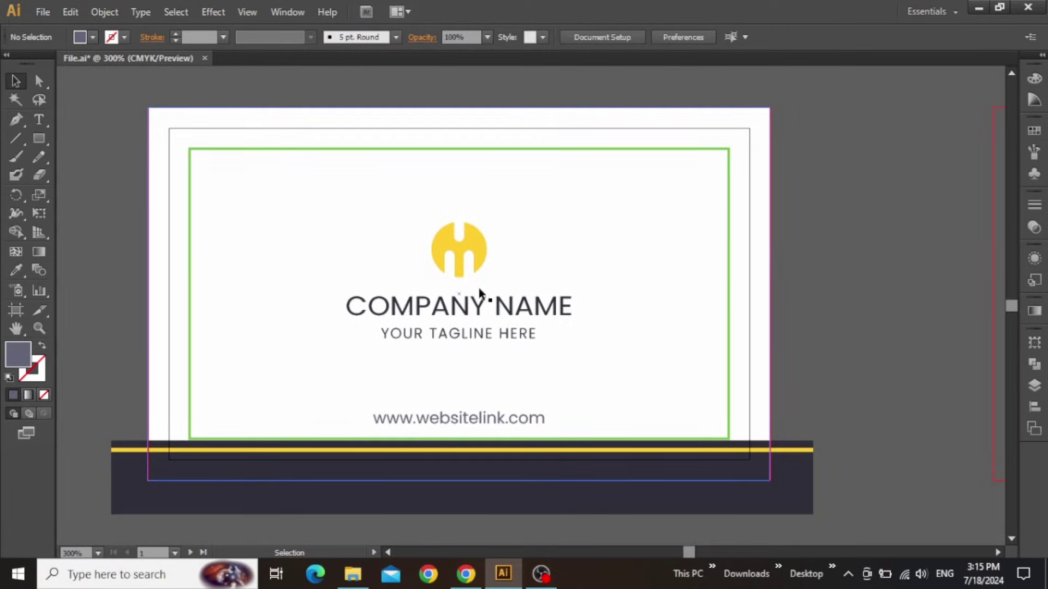
left_click_drag(835, 393, 727, 387)
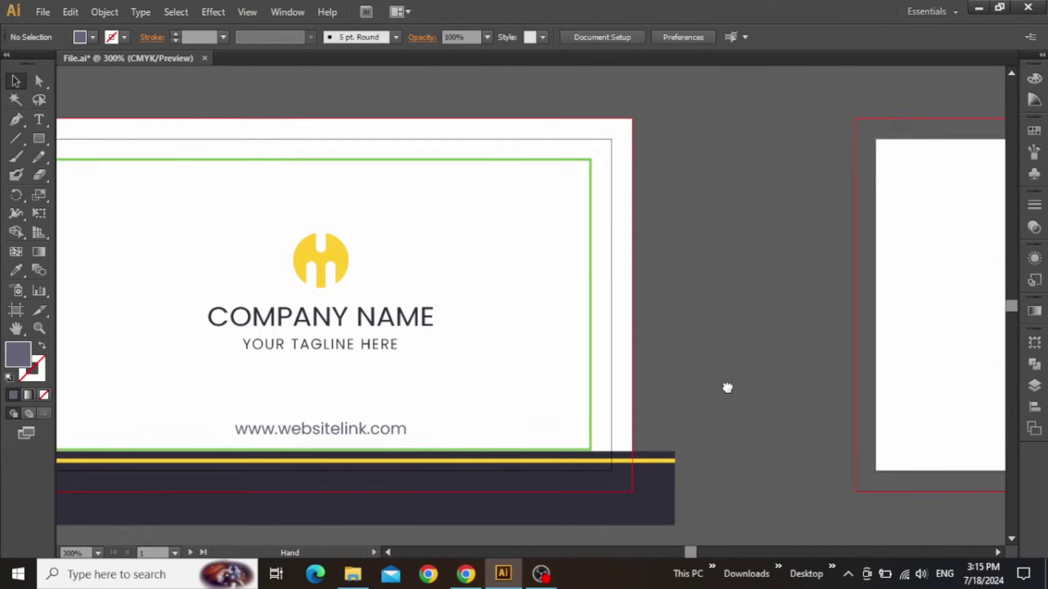
left_click(661, 497)
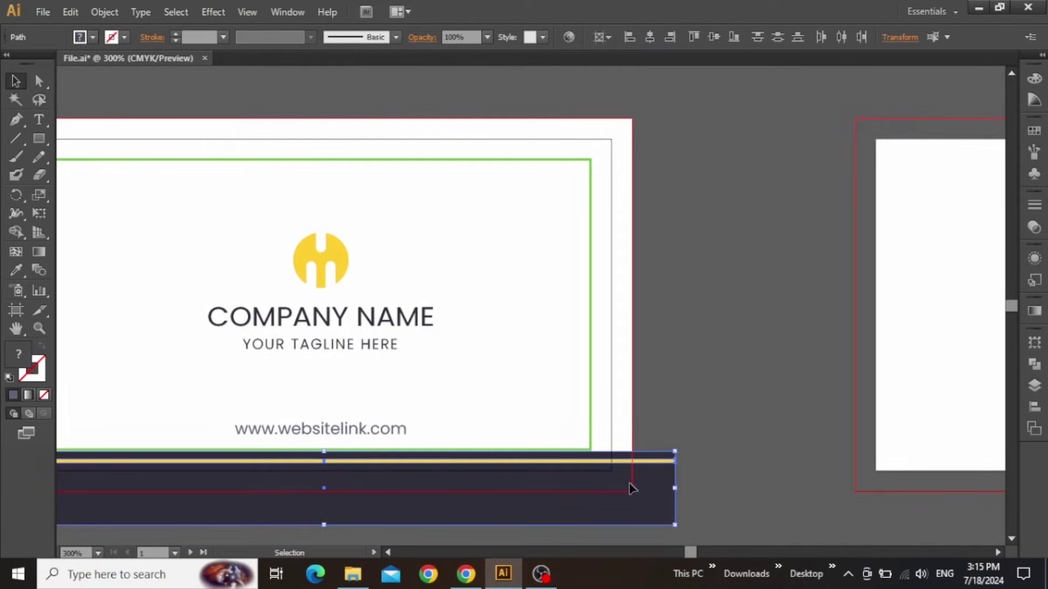
left_click_drag(589, 515, 751, 243, "alt")
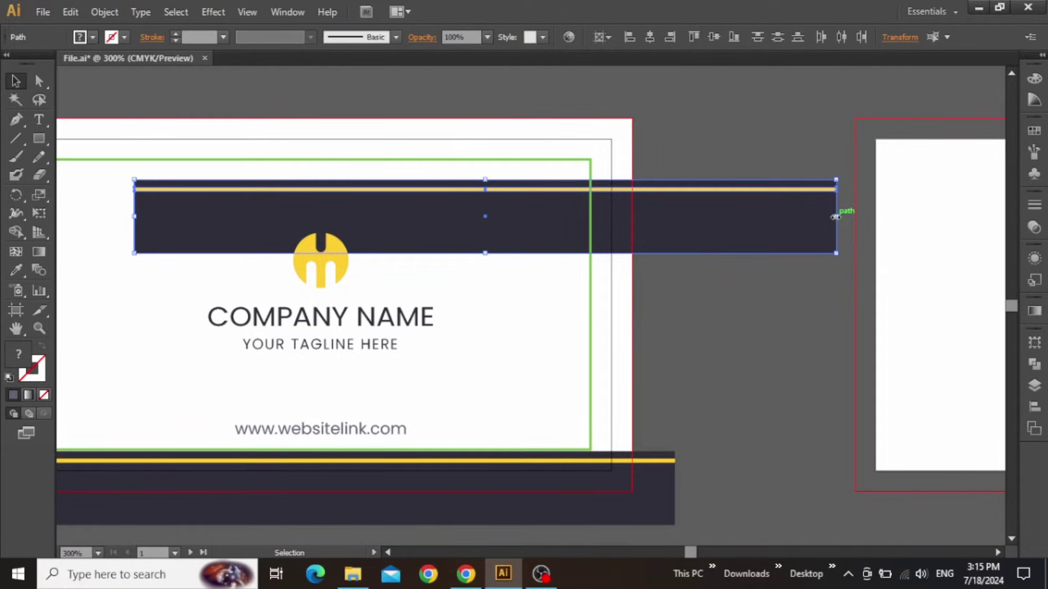
left_click_drag(835, 216, 576, 216, "alt")
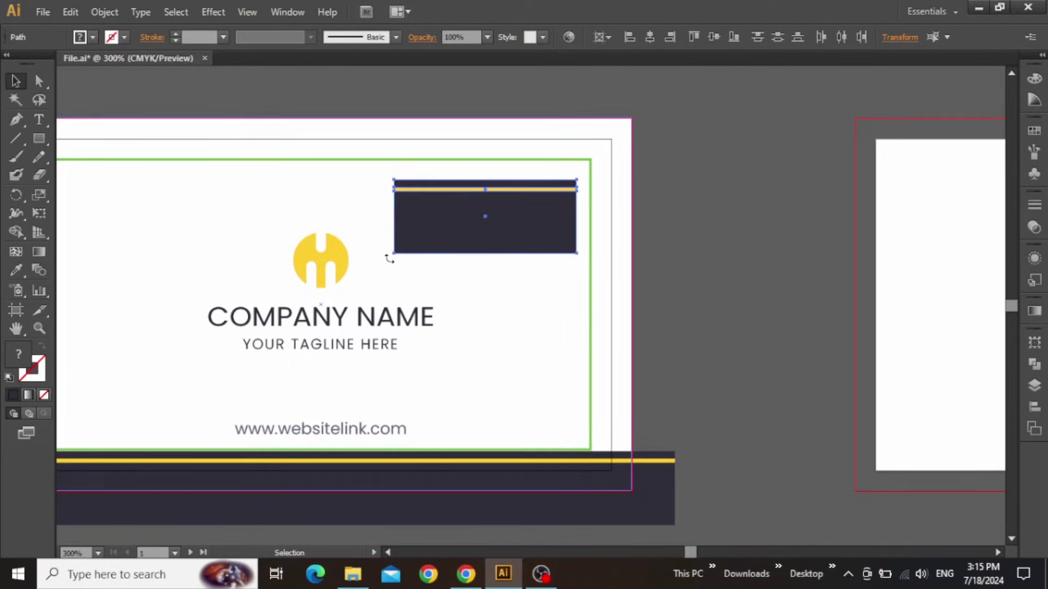
Rotate the small dark bar with its yellow stripe to a 45-degree diagonal and place it across the front card's upper right corner
left_click_drag(388, 257, 503, 302)
left_click_drag(469, 222, 658, 197)
left_click_drag(670, 156, 646, 248)
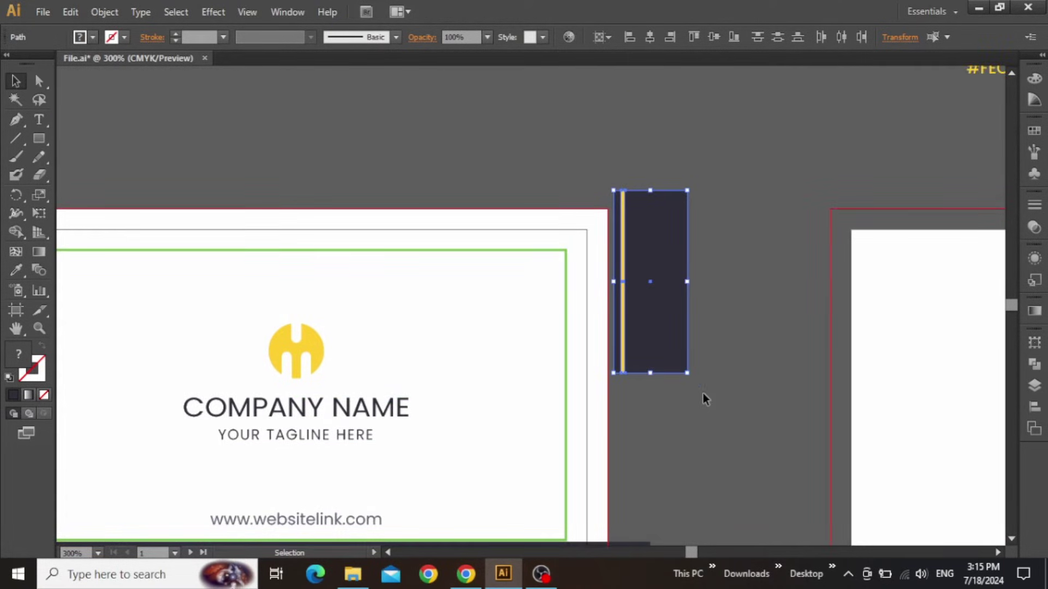
left_click_drag(690, 377, 743, 323)
left_click_drag(662, 310, 592, 255)
scroll(592, 256, "up", 5)
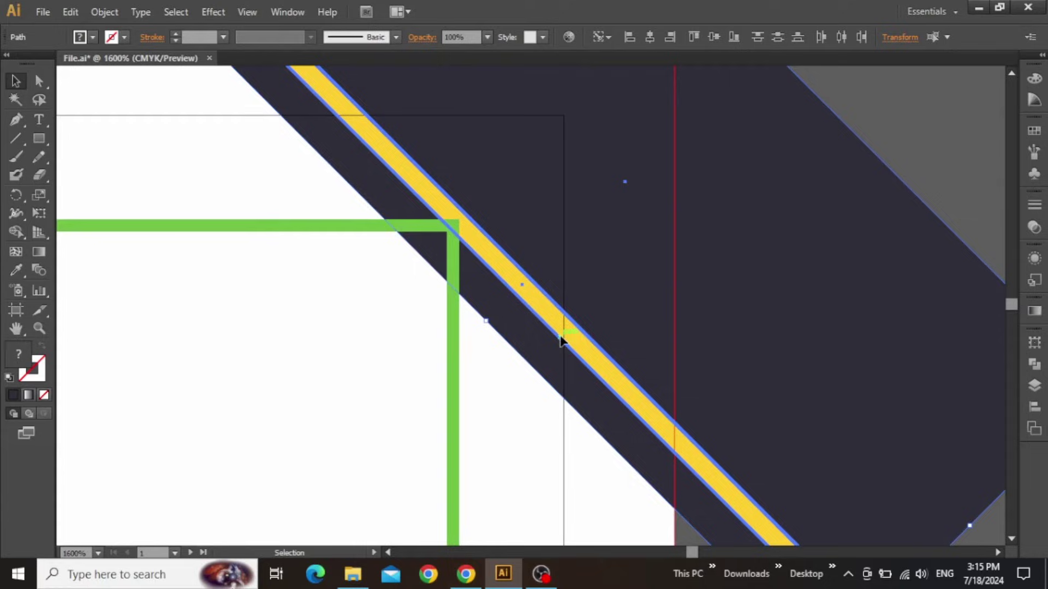
Move the yellow stripe onto the inner edge of the diagonal dark bar at the card's upper right corner, and deselect it
left_click(876, 137)
left_click_drag(577, 339, 524, 379)
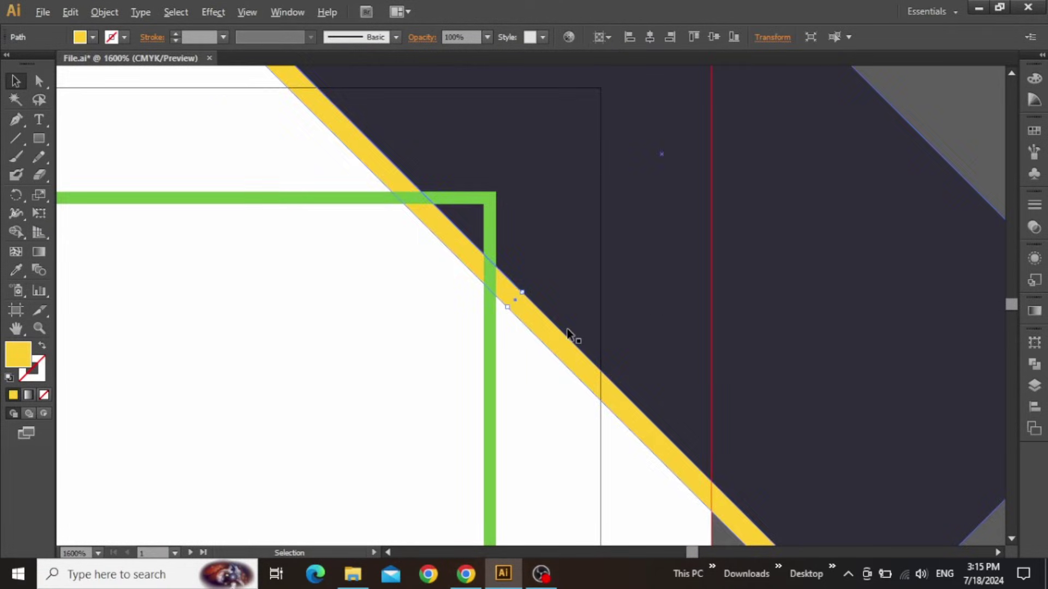
scroll(640, 256, "down", 4)
left_click_drag(719, 356, 900, 228)
scroll(674, 315, "down", 2)
left_click(683, 309)
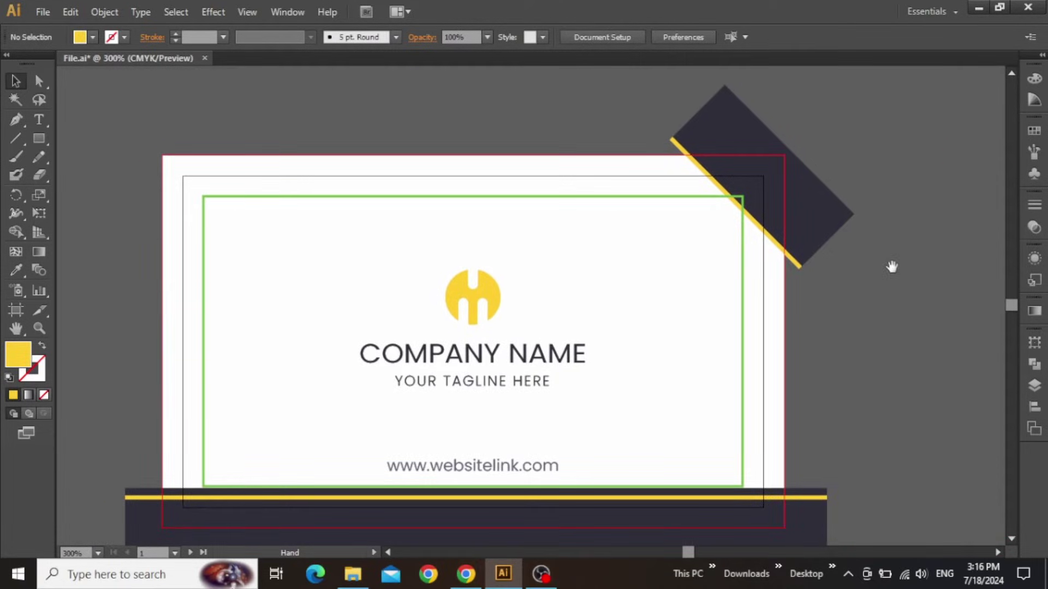
left_click_drag(888, 264, 901, 238)
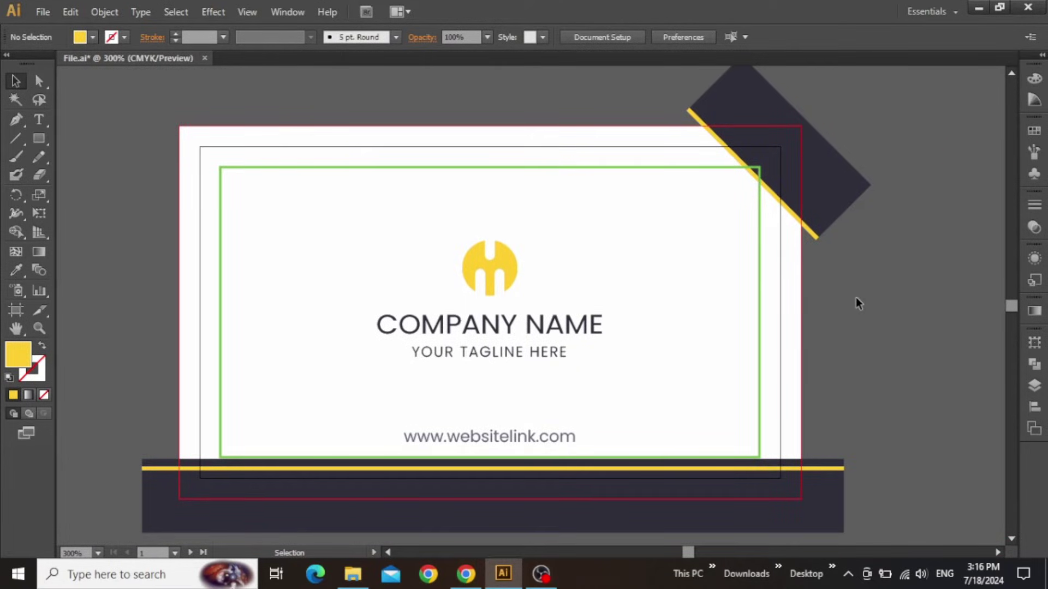
Duplicate the front card's lower dark bar and yellow stripe across the lower edge of the second artboard
scroll(831, 334, "down", 1)
left_click_drag(849, 322, 568, 225)
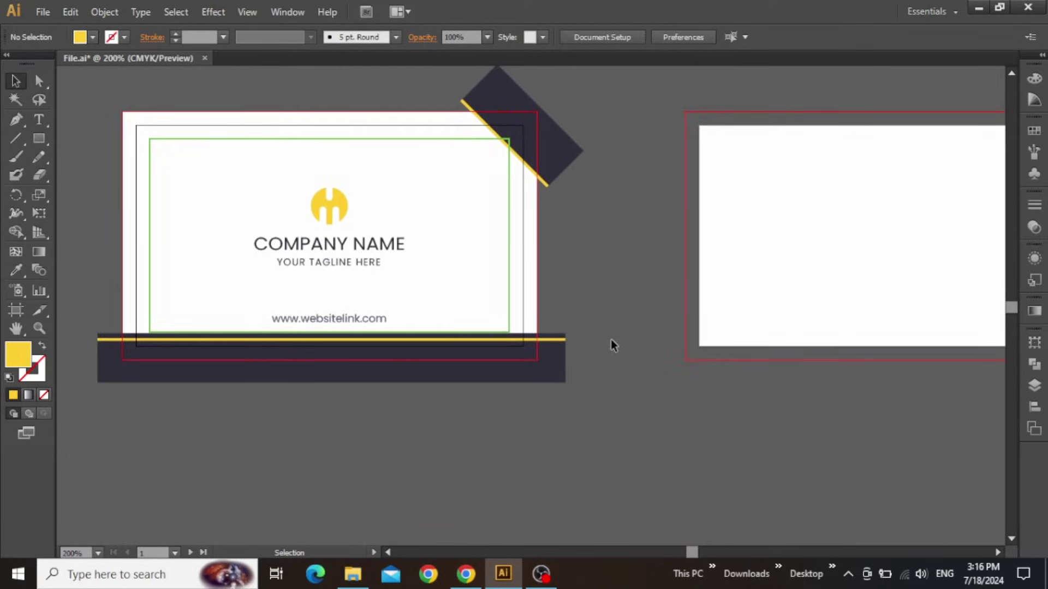
left_click_drag(610, 345, 547, 421)
left_click_drag(589, 285, 412, 304)
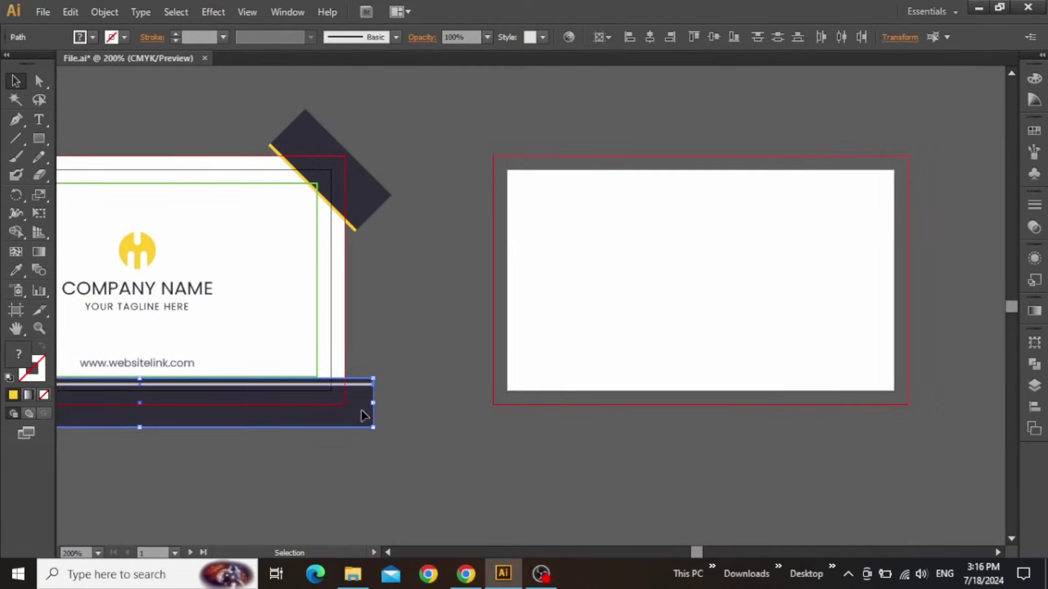
left_click_drag(362, 419, 928, 395)
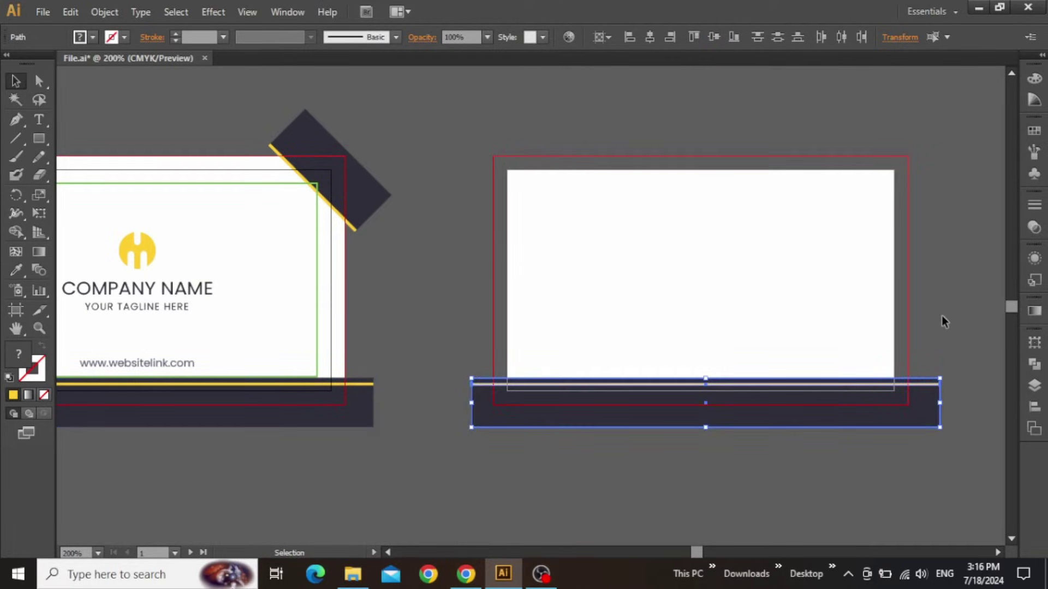
left_click(607, 291)
Cut the green safe-area outline from the front card and paste it on the second artboard
scroll(607, 291, "left", 3)
left_click(468, 270)
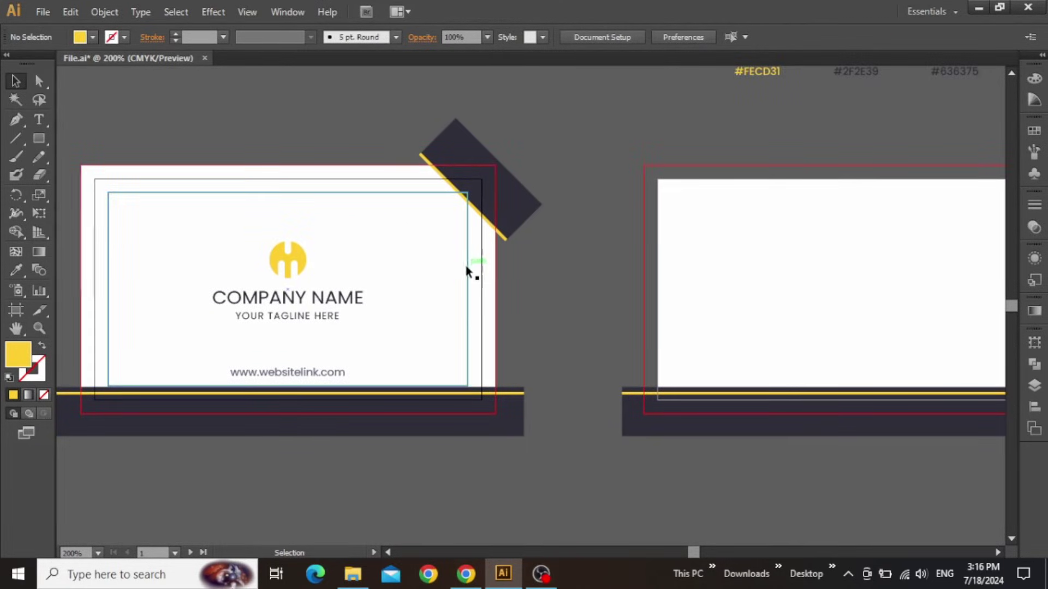
key("a")
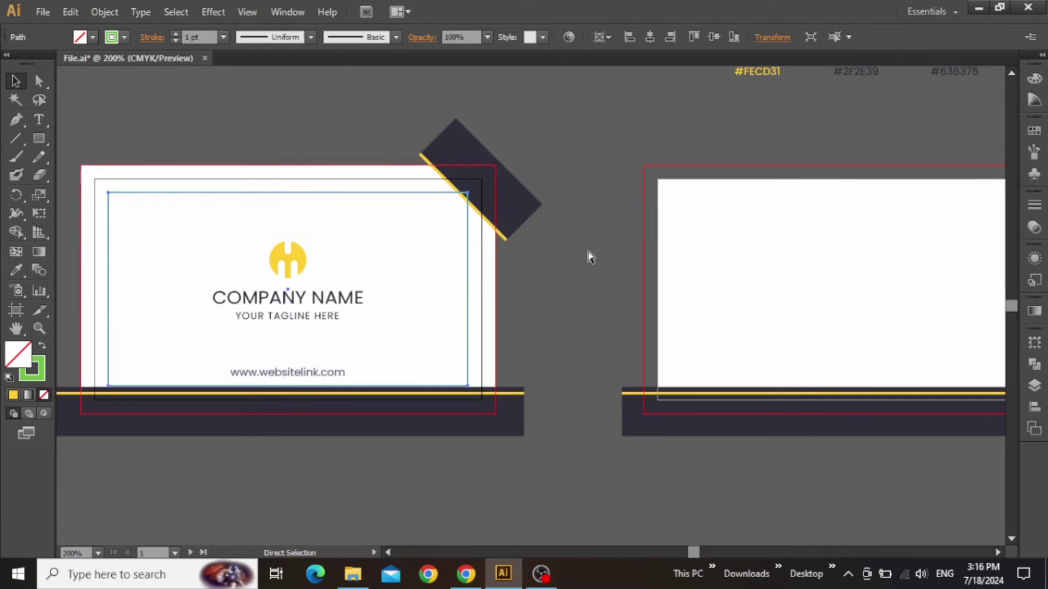
key("ctrl+x")
key("shift+Page_Down")
key("ctrl+v")
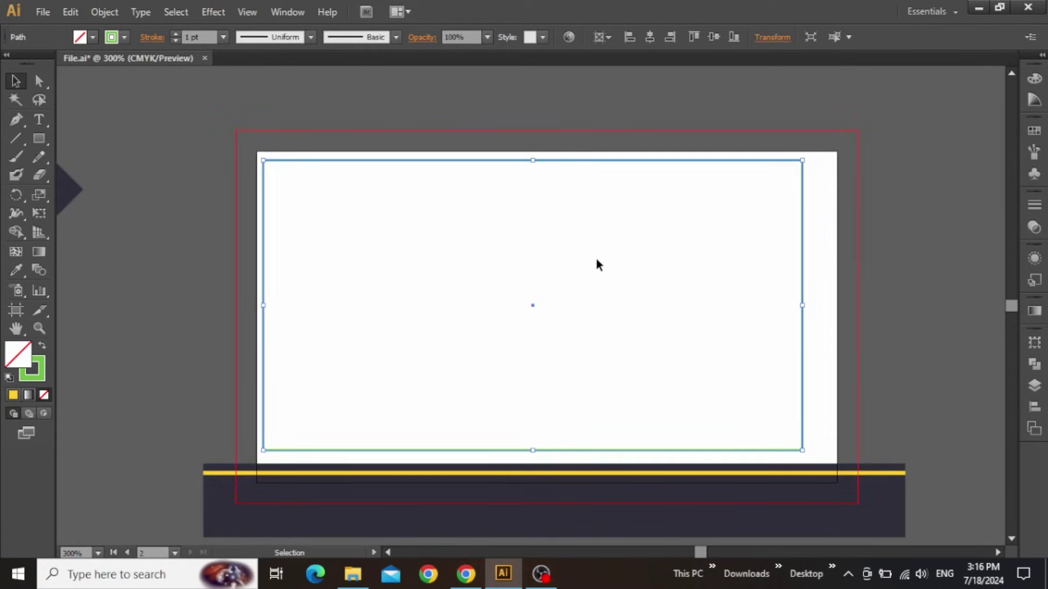
Center the green safe-area outline horizontally and vertically on the second artboard, and deselect it
left_click(1029, 408)
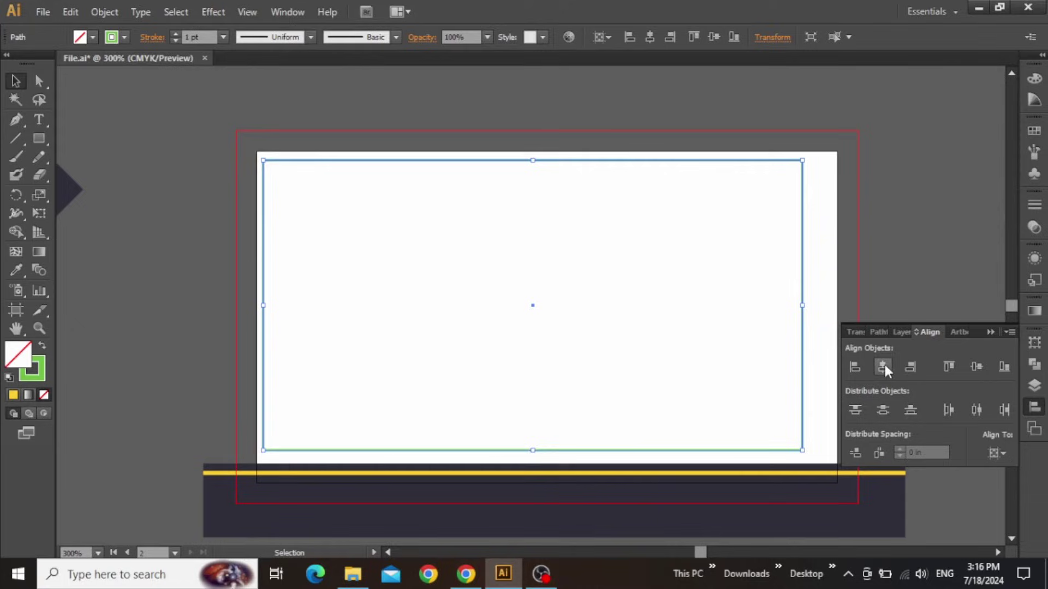
left_click(882, 366)
left_click(977, 366)
left_click(989, 331)
left_click(927, 250)
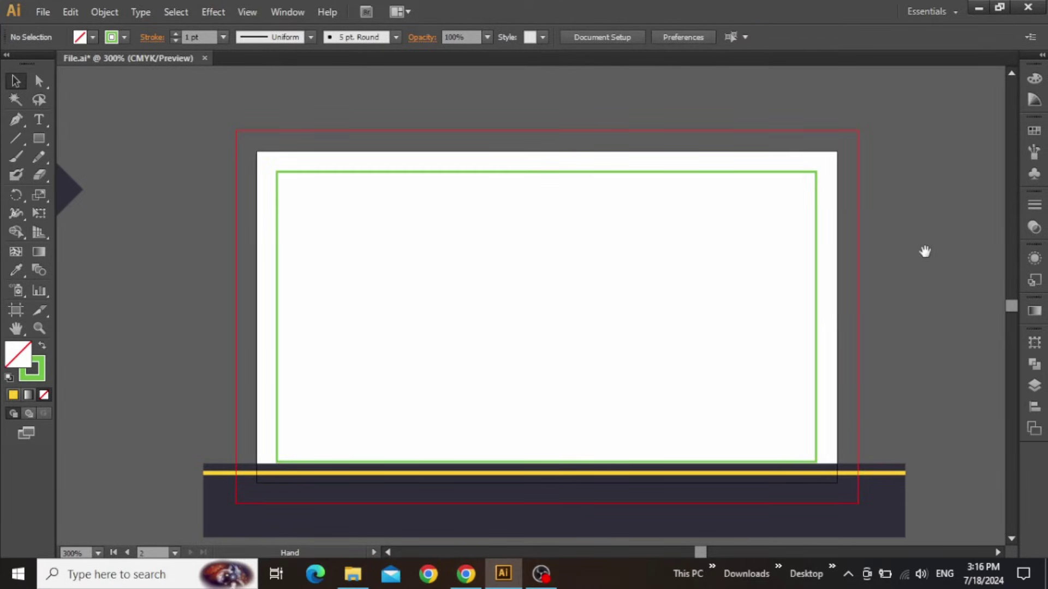
Add the point text "Mak Visuals" in the upper left area of the second artboard
left_click_drag(924, 250, 875, 253)
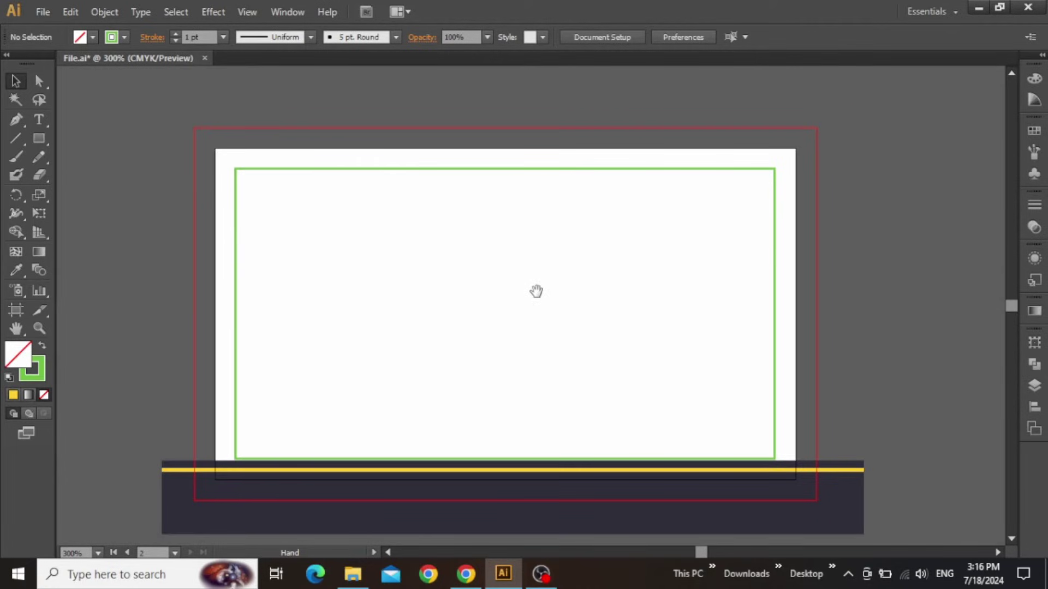
left_click_drag(535, 293, 611, 286)
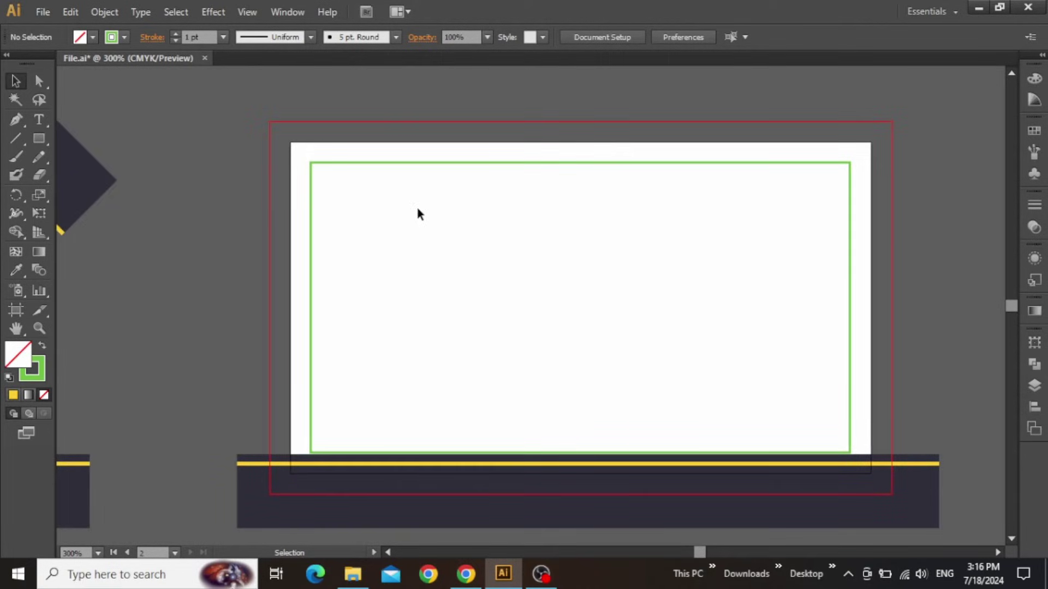
left_click_drag(417, 209, 437, 269)
key("t")
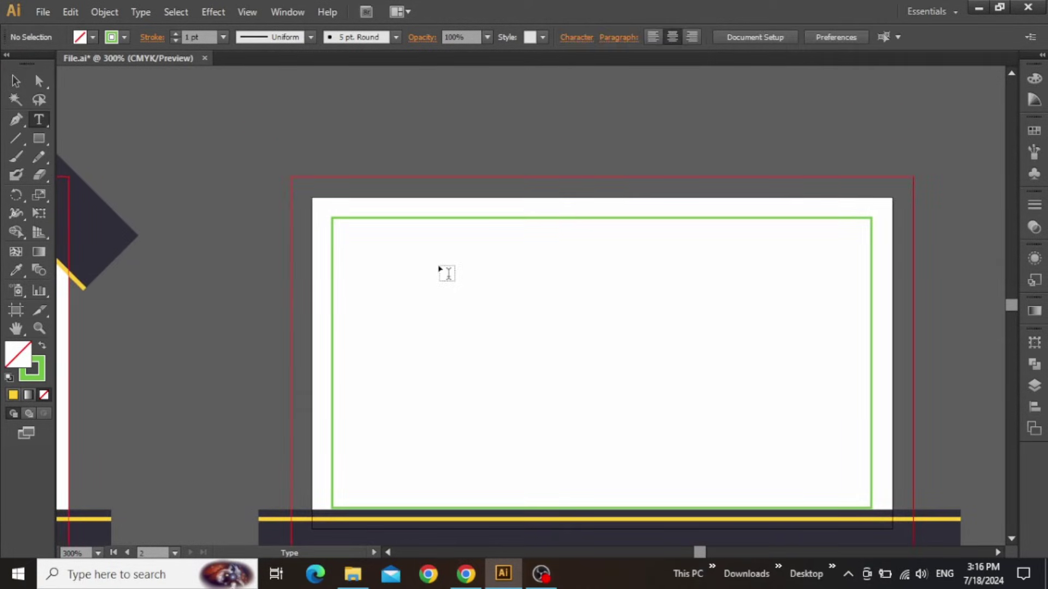
left_click(438, 268)
type("Mak Visuals")
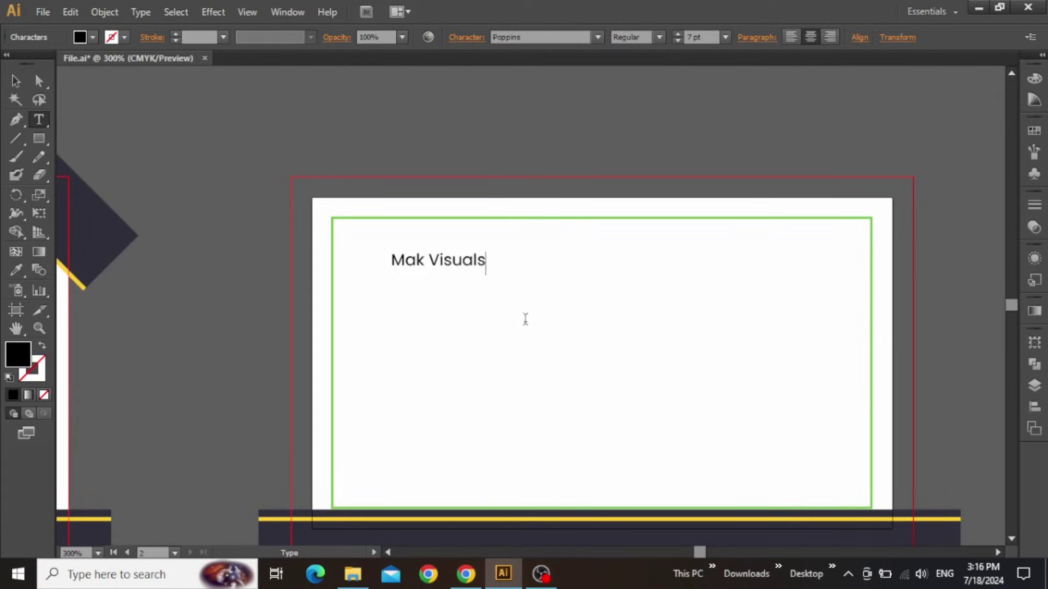
key("Escape")
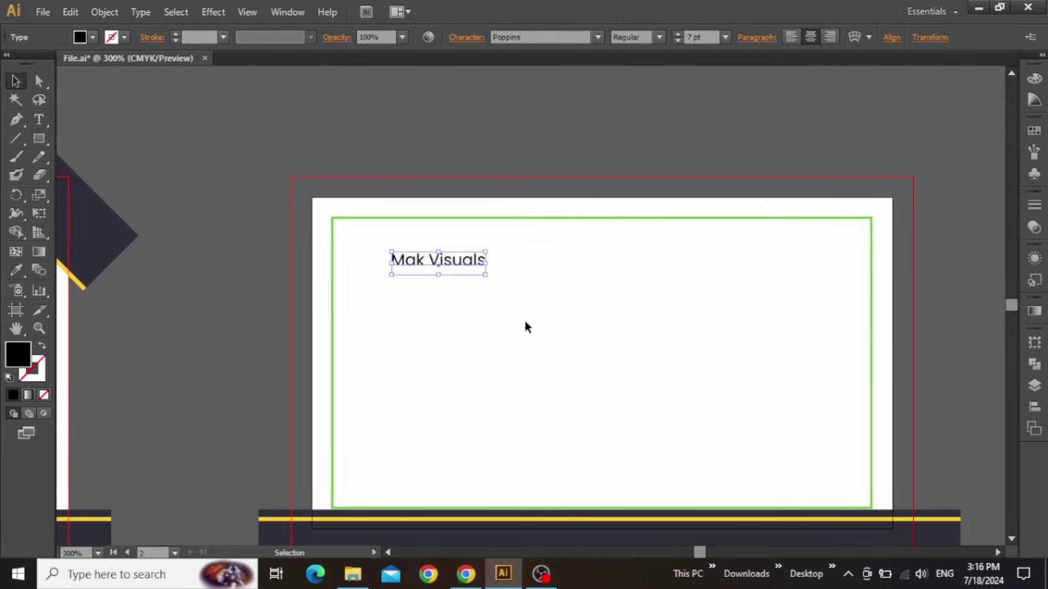
Left-align the "Mak Visuals" text and set it to Medium weight at 11 pt
left_click_drag(456, 264, 449, 259)
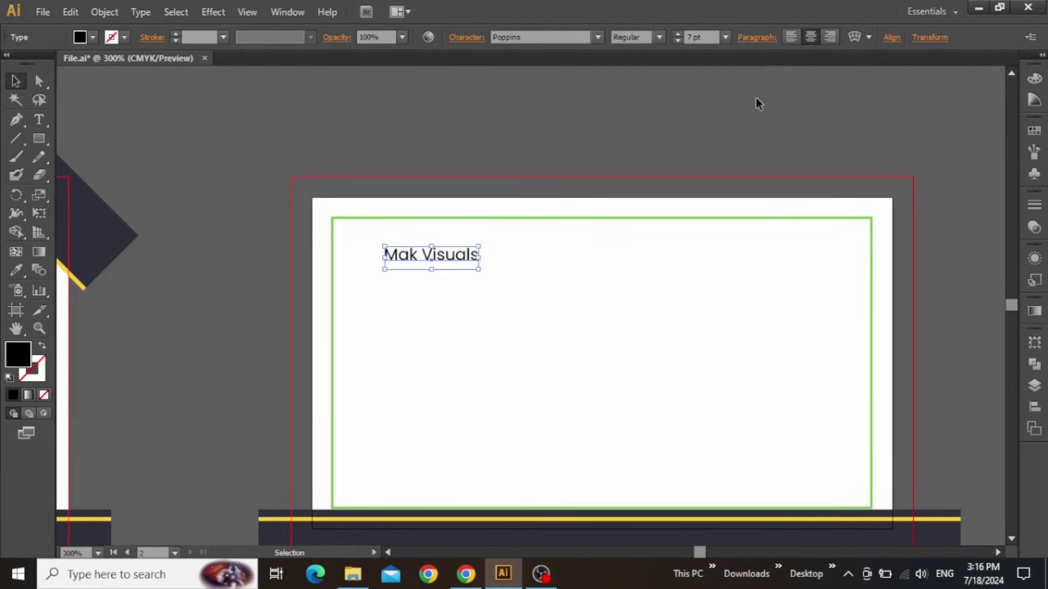
left_click(791, 39)
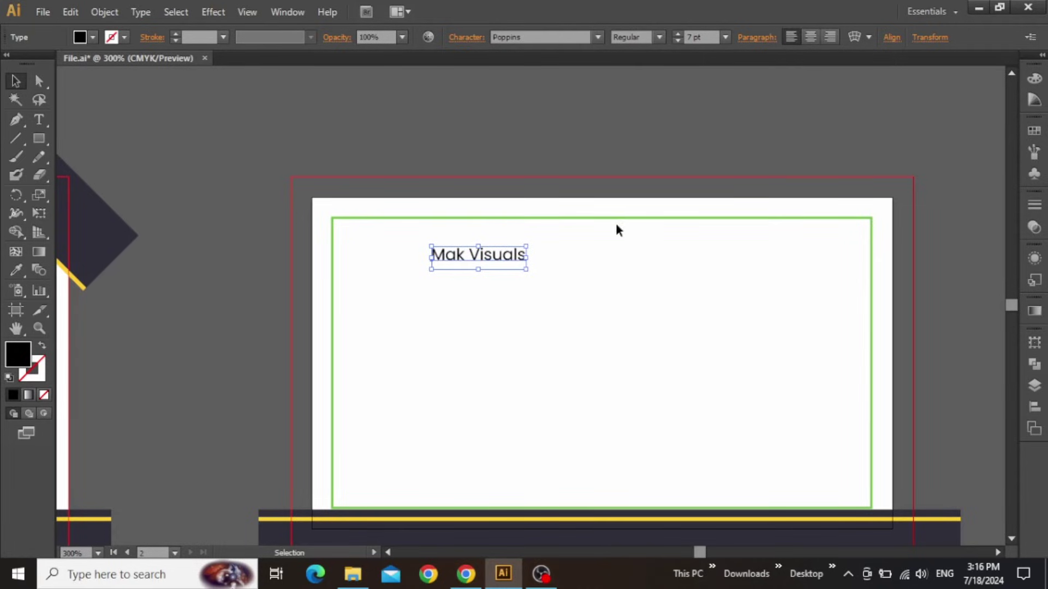
left_click(660, 37)
left_click(636, 87)
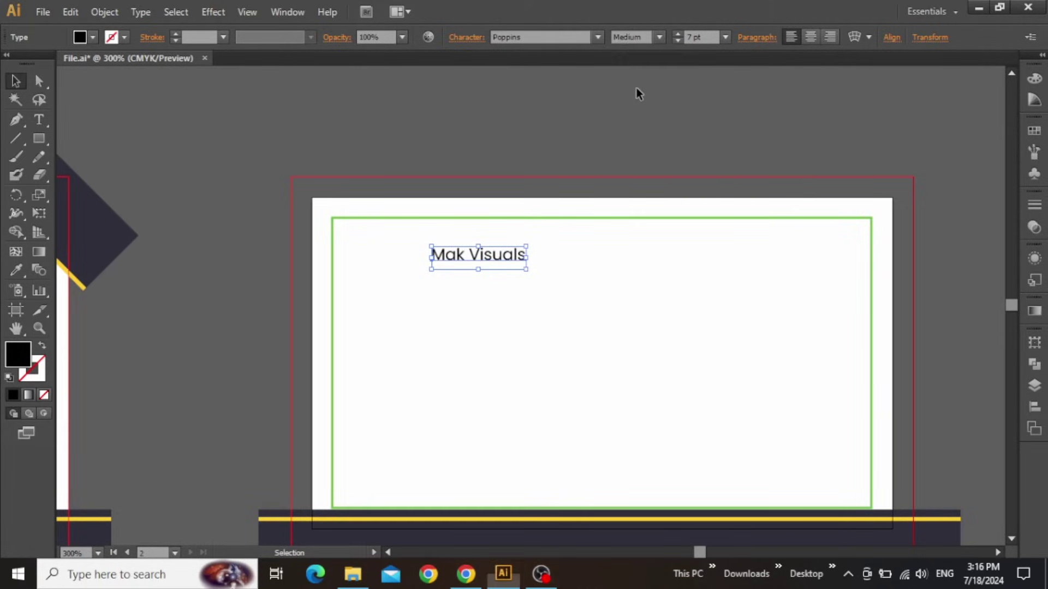
left_click(702, 37)
key("Up")
key("Up")
key("Up")
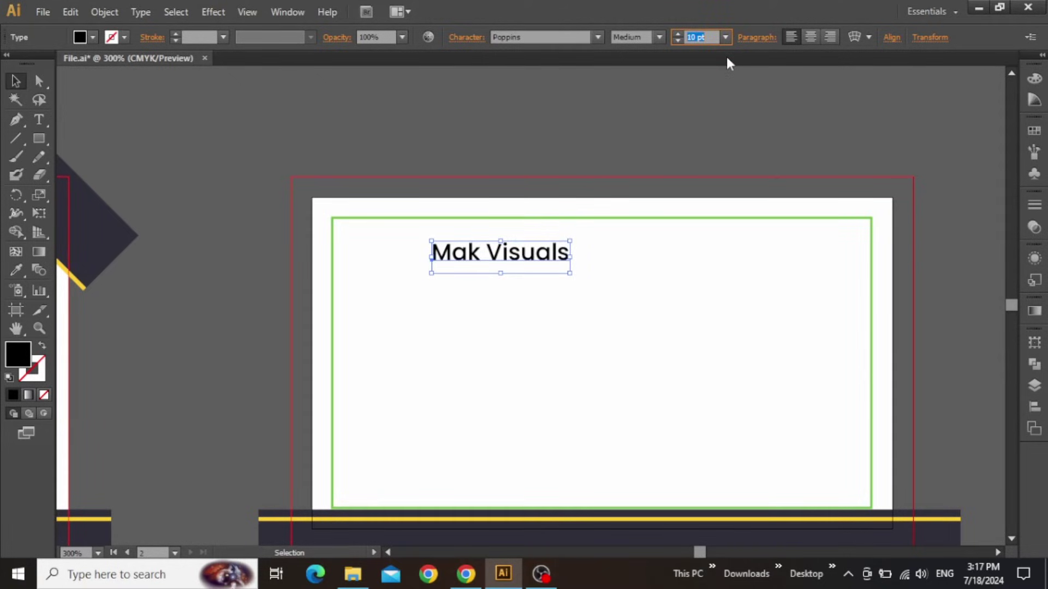
key("Up")
Position the "Mak Visuals" text just inside the upper left corner of the green safe-area outline
left_click_drag(529, 260, 430, 235)
scroll(451, 259, "up", 2)
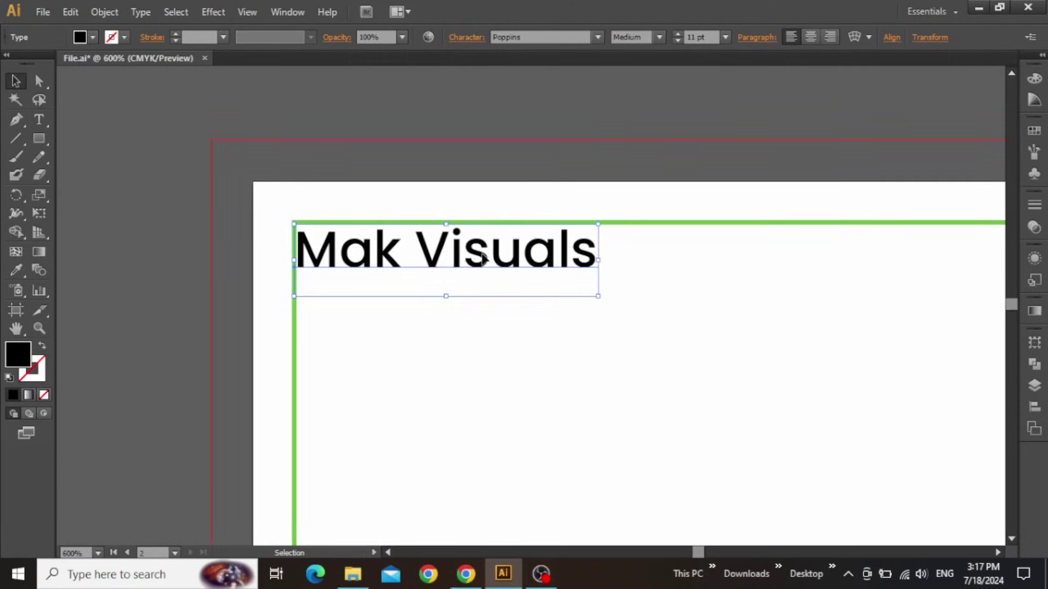
key("Right")
key("Right")
key("Down")
key("Down")
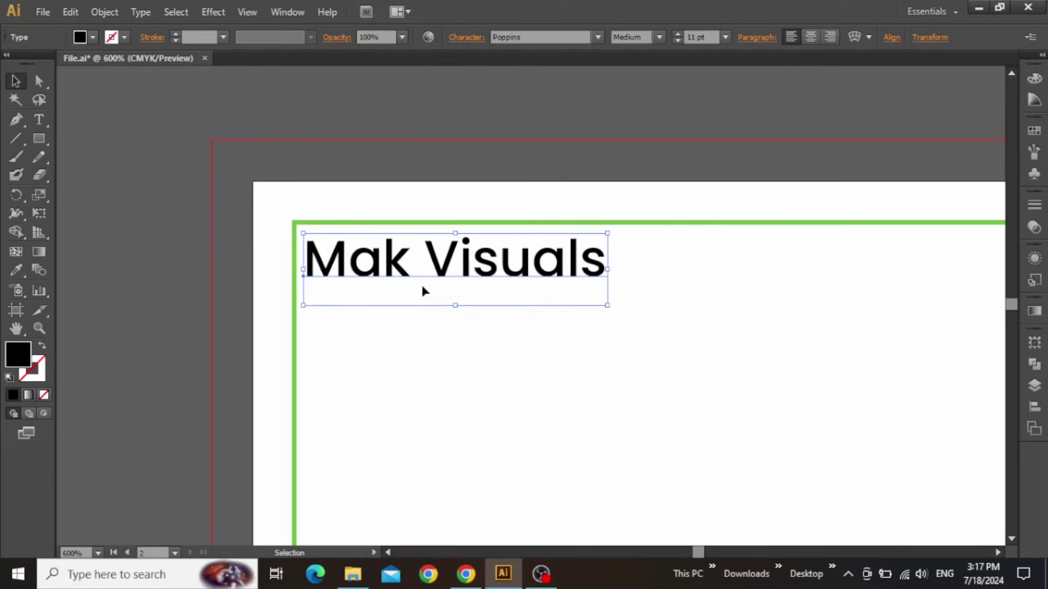
Duplicate the "Mak Visuals" text directly below itself and replace the copy's wording with "Creative Director"
left_click_drag(395, 266, 395, 314)
key("t")
left_click(393, 314)
key("ctrl+a")
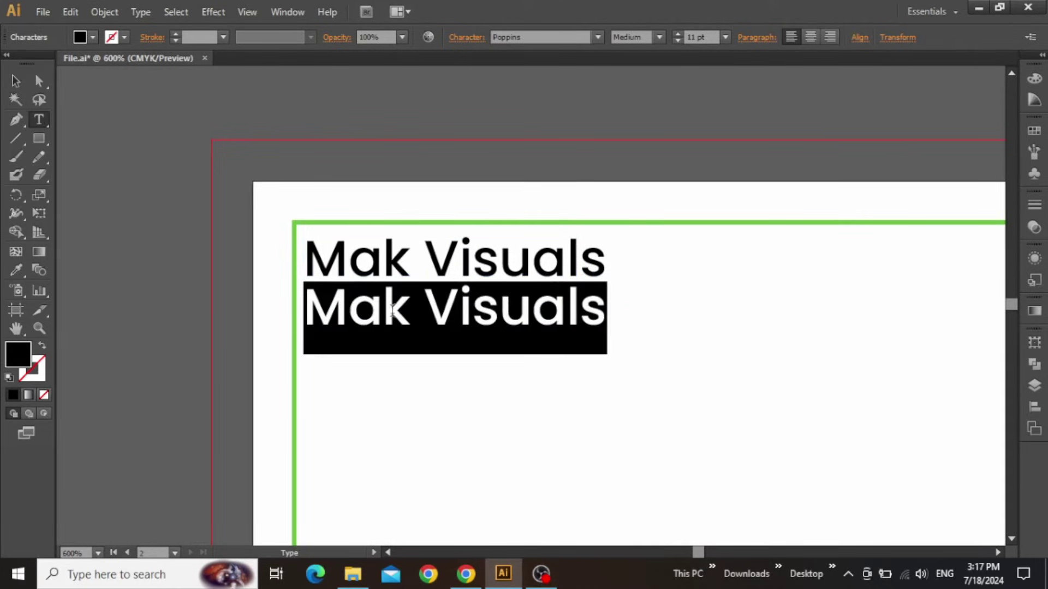
type("Creative Director")
key("Escape")
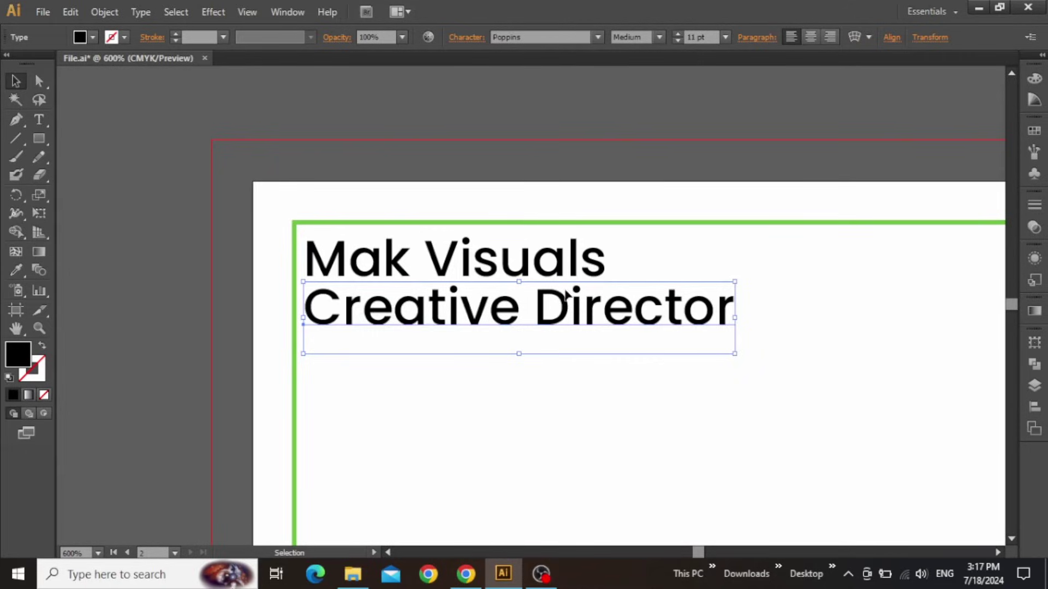
Color the "Creative Director" text with the #636375 swatch color sampled from the palette circle above the artboards
scroll(691, 240, "up", 10)
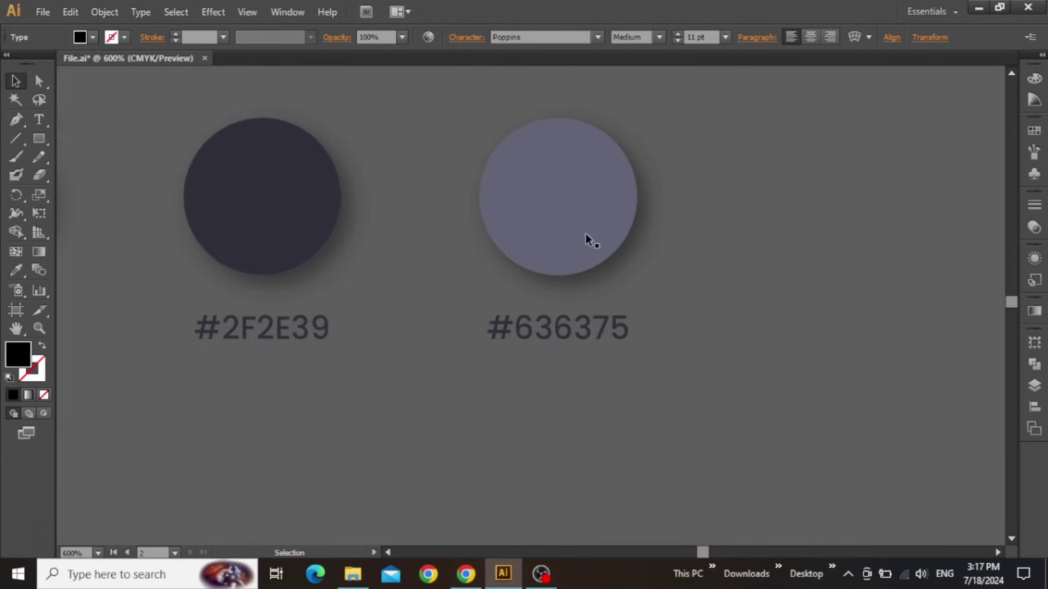
key("i")
left_click(576, 212)
key("v")
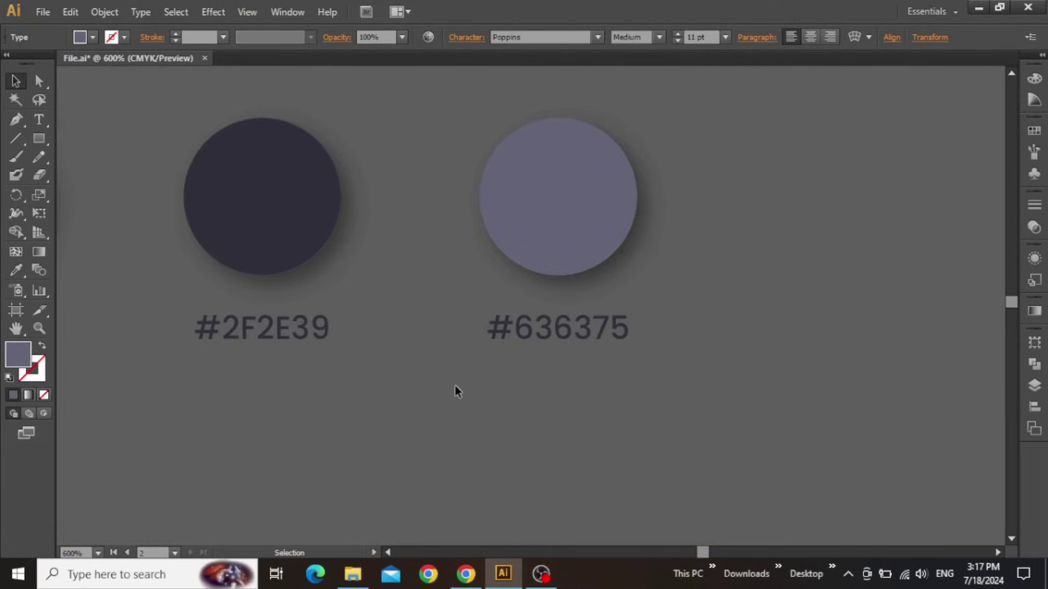
left_click(454, 385)
left_click_drag(340, 435, 631, 272)
left_click(534, 391)
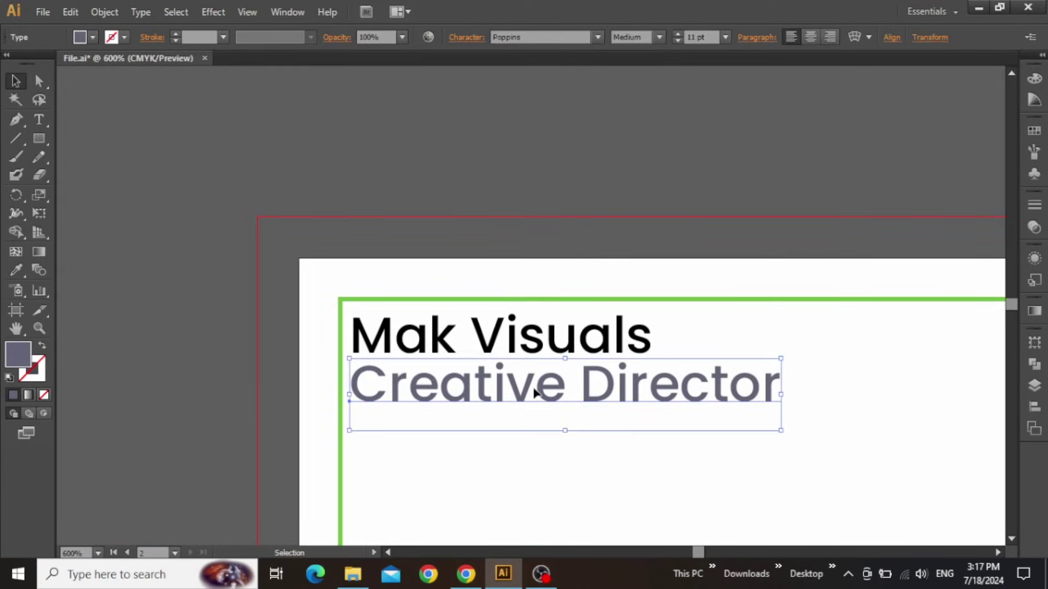
Set the "Creative Director" text to Regular weight at 6 pt
left_click(661, 36)
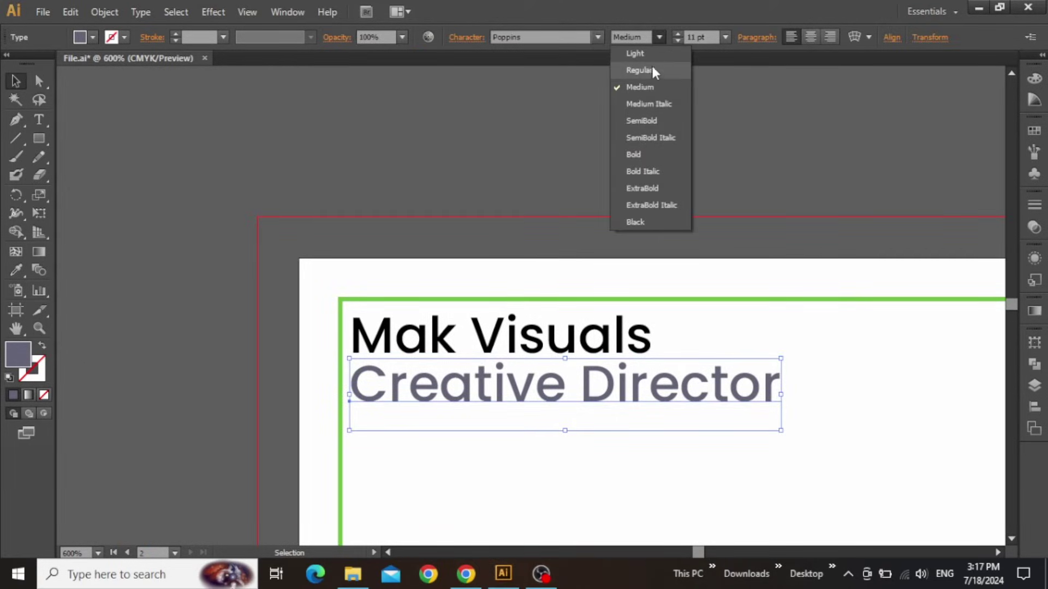
left_click(650, 74)
left_click(699, 37)
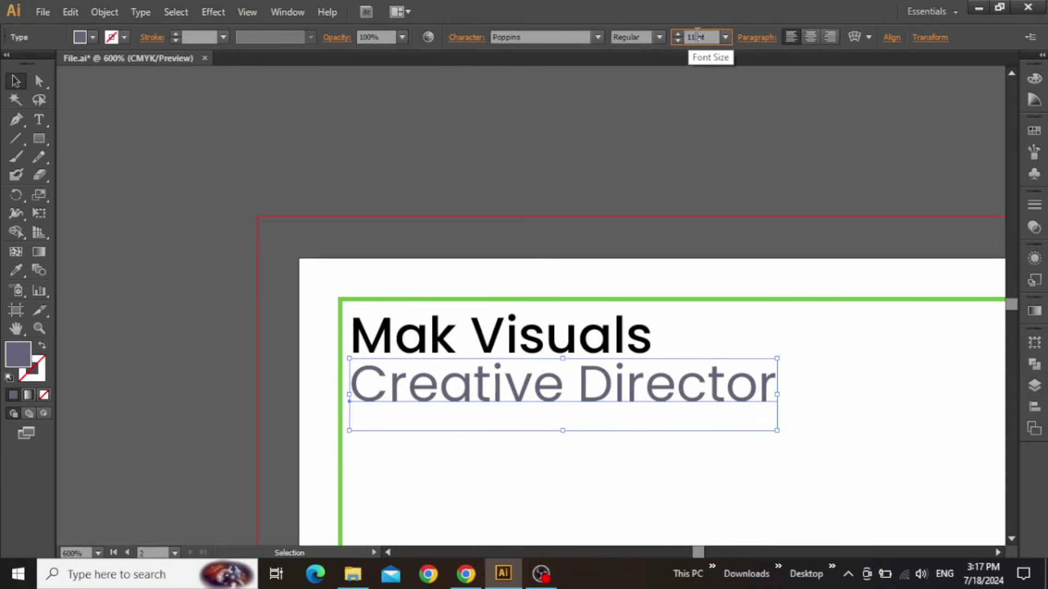
type("7")
key("Return")
key("Down")
Move the "Creative Director" text up closer beneath "Mak Visuals", keeping it left-aligned, and select the "Mak Visuals" text
scroll(441, 385, "up", 2)
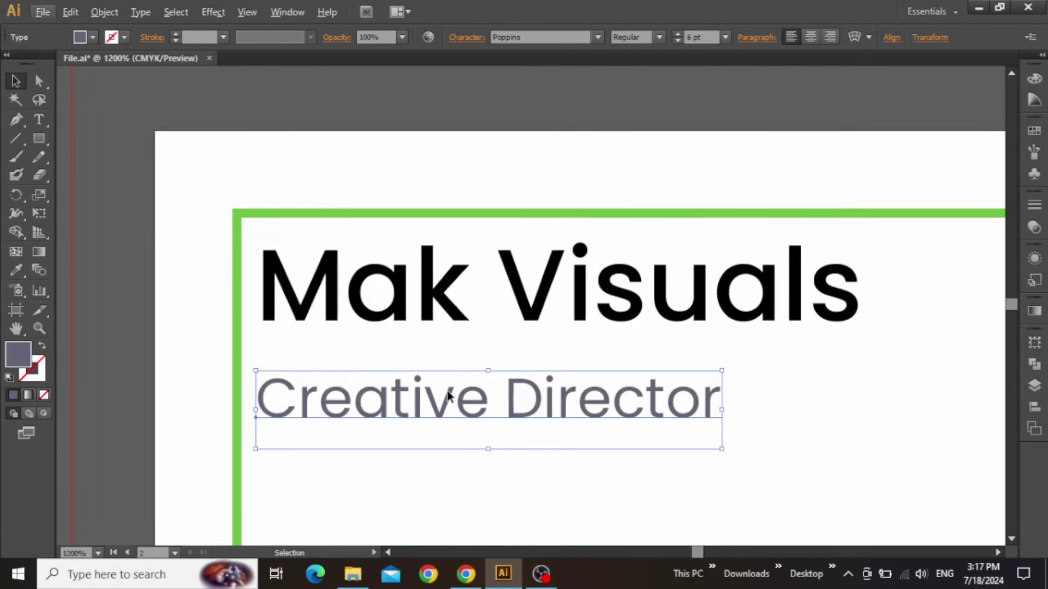
left_click_drag(450, 398, 454, 376)
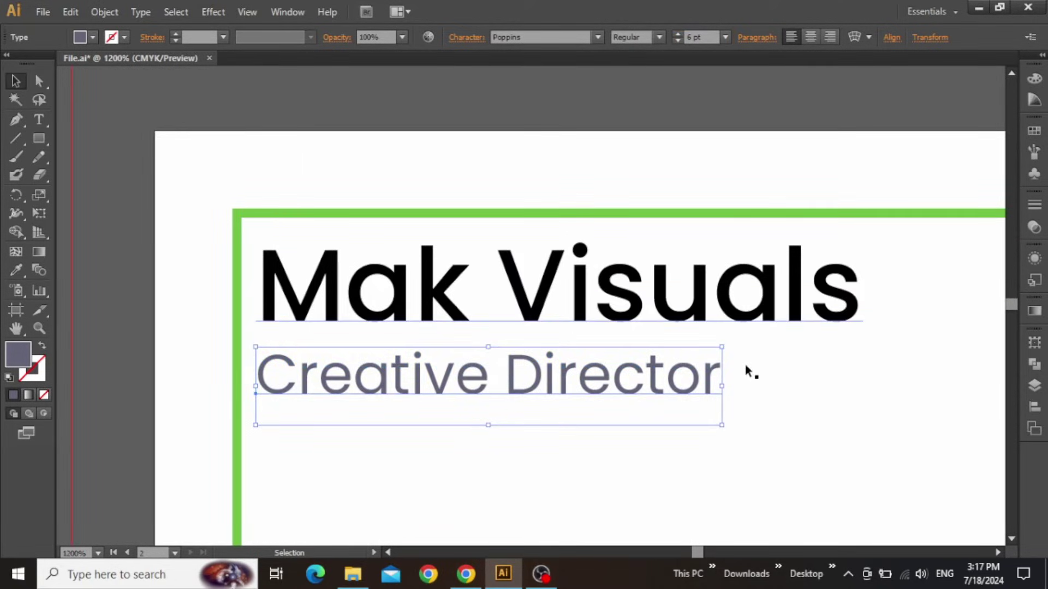
key("ctrl+0")
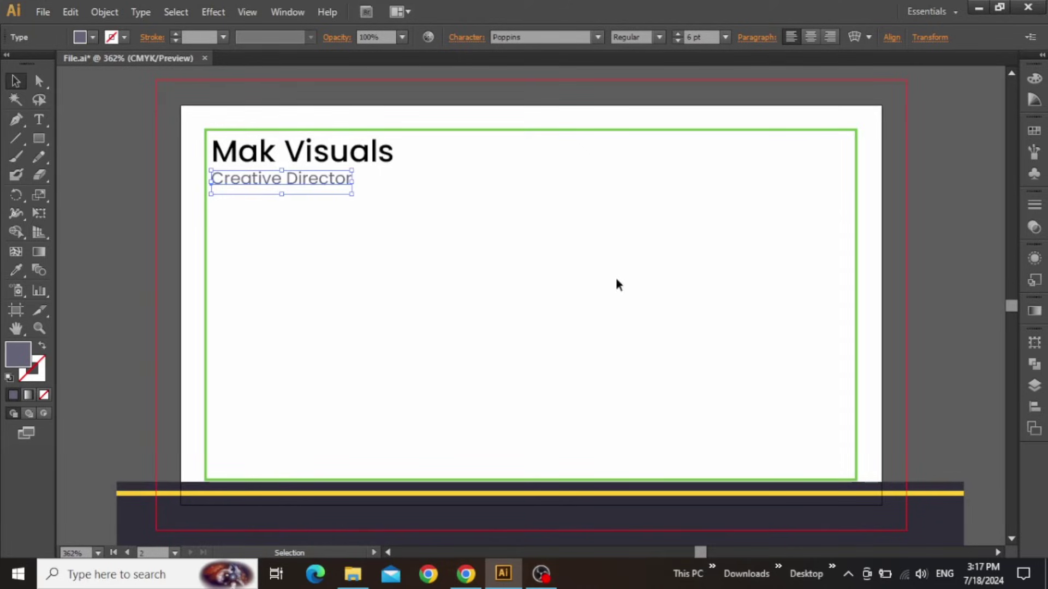
left_click(606, 272)
left_click(389, 185)
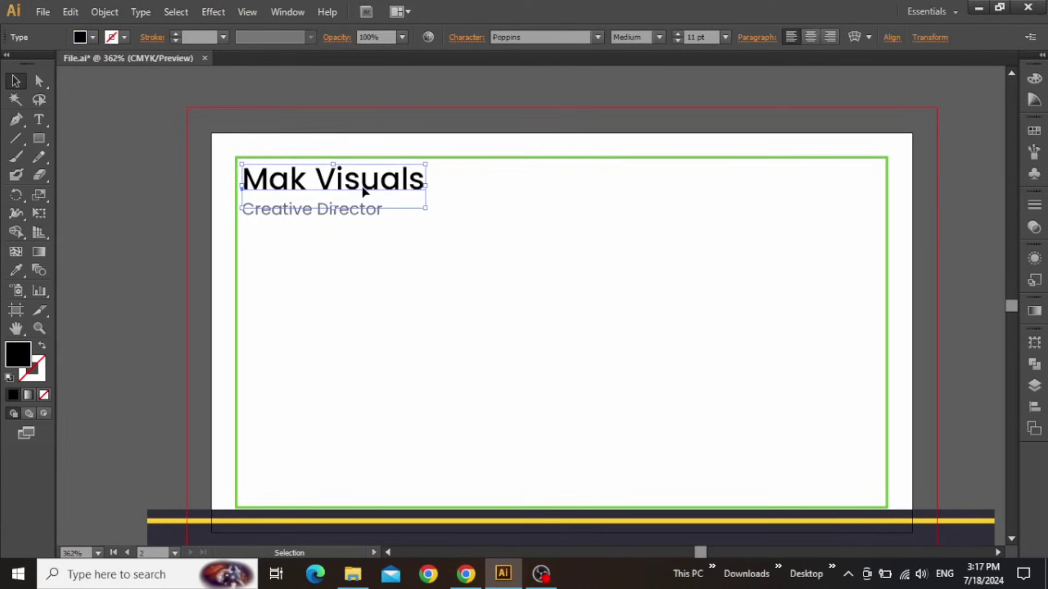
Set the "Mak Visuals" text to SemiBold weight
left_click(659, 37)
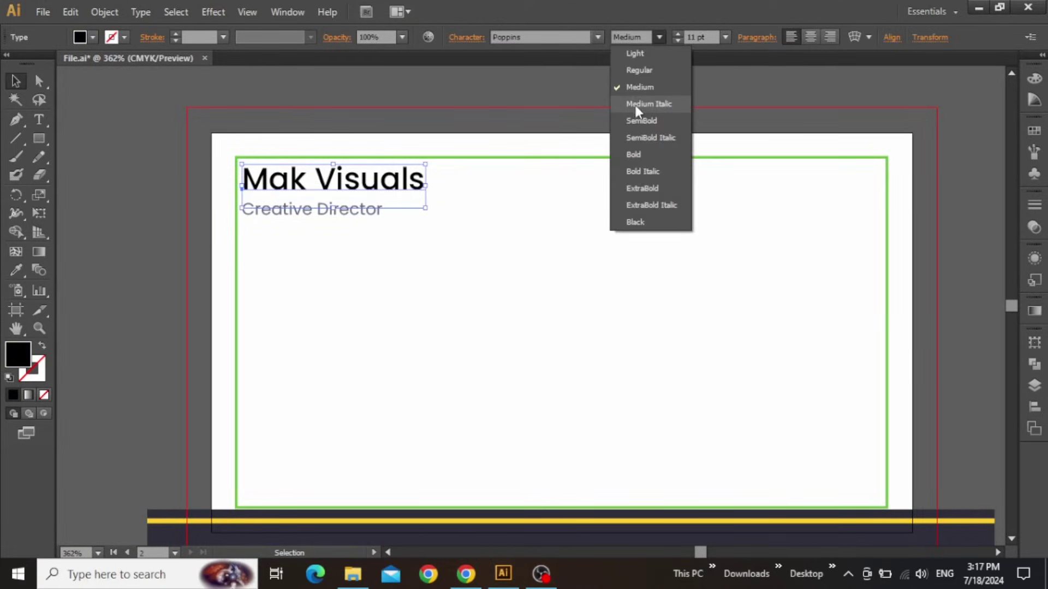
left_click(637, 120)
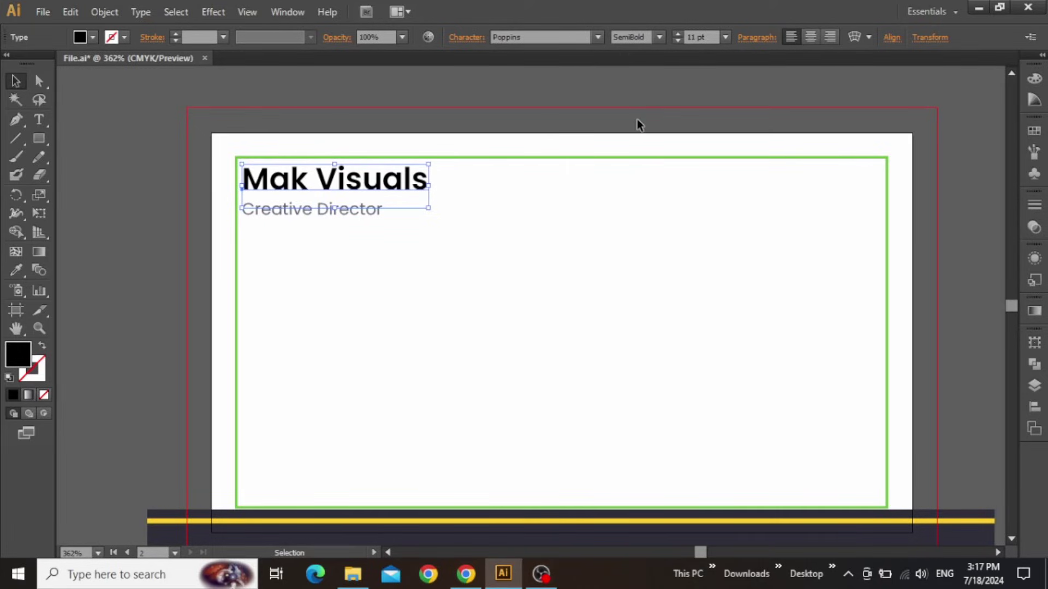
left_click(637, 126)
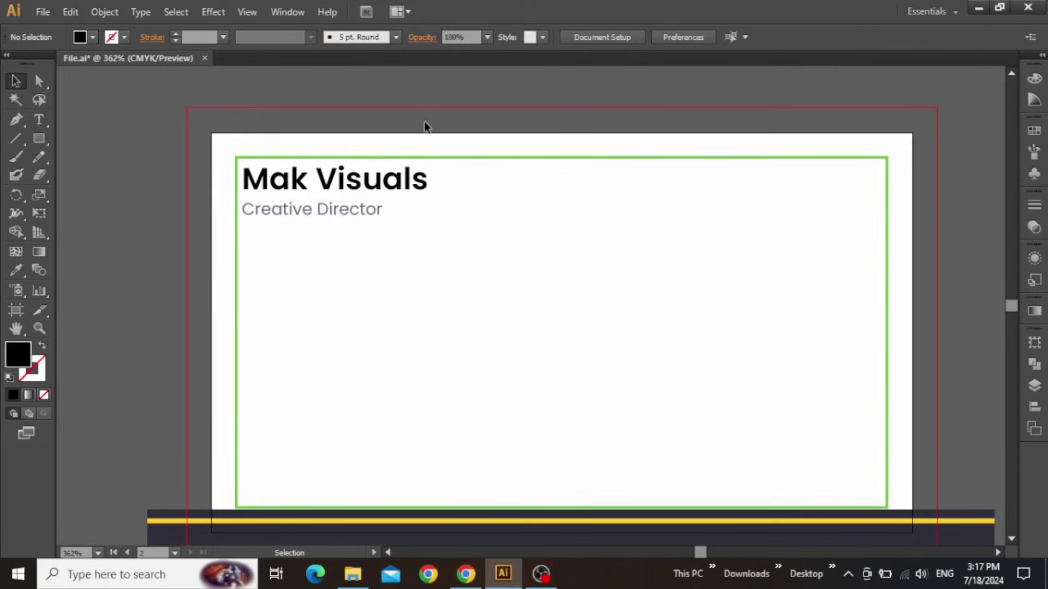
Paste the column of four contact icons and place it inside the safe area, left-aligned with the name and job title
left_click_drag(527, 250, 495, 223)
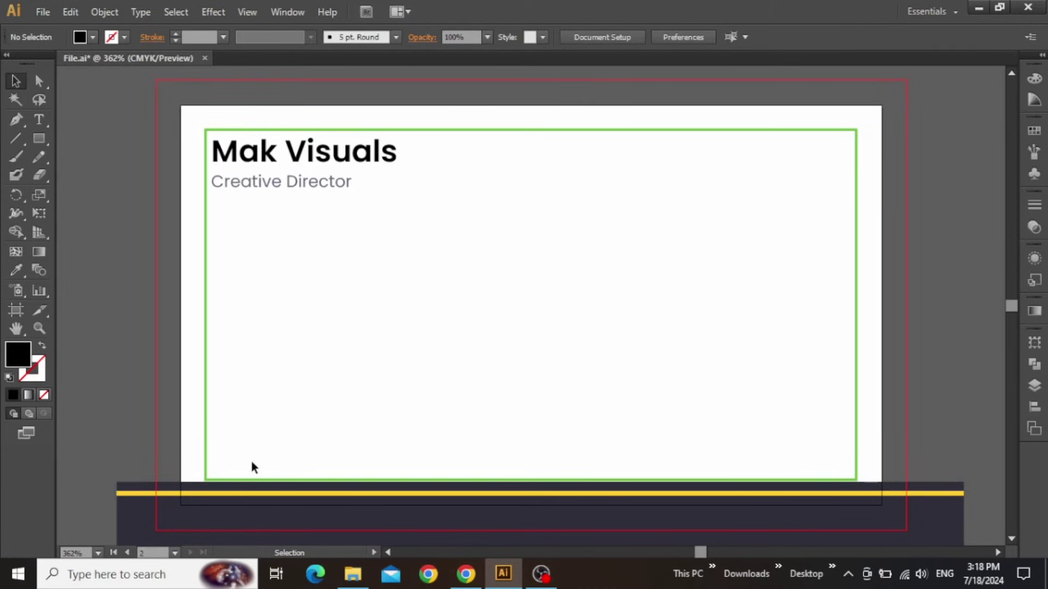
key("ctrl+v")
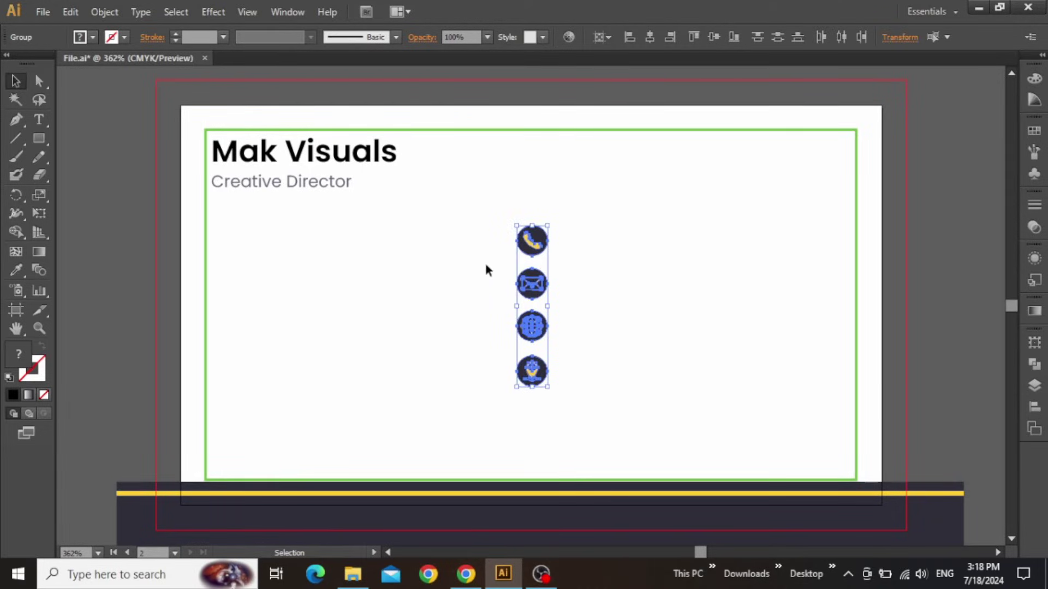
left_click_drag(532, 243, 229, 284)
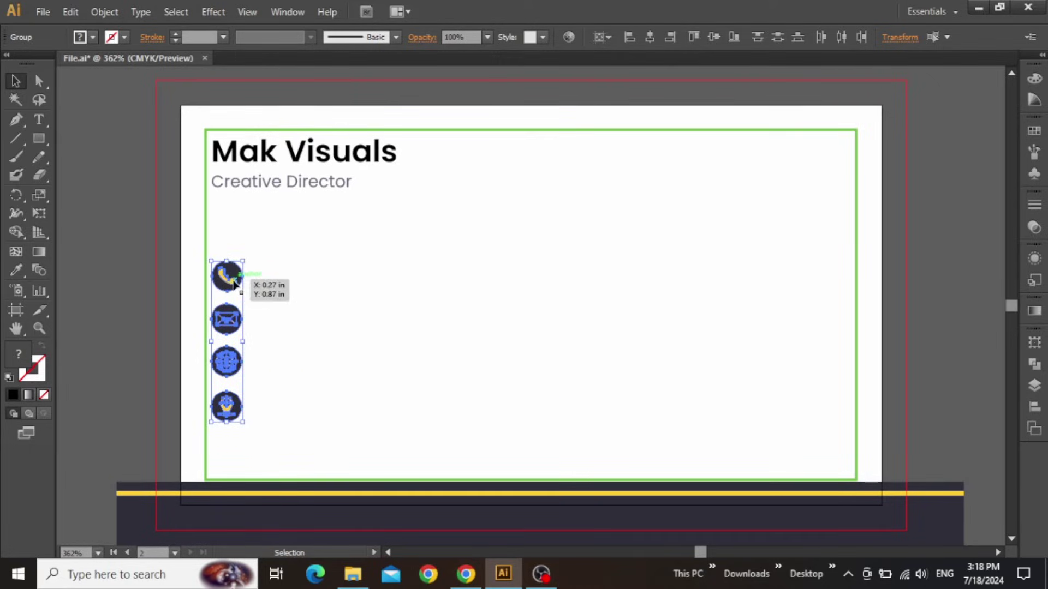
scroll(265, 284, "up", 2, "alt")
left_click_drag(284, 244, 350, 377)
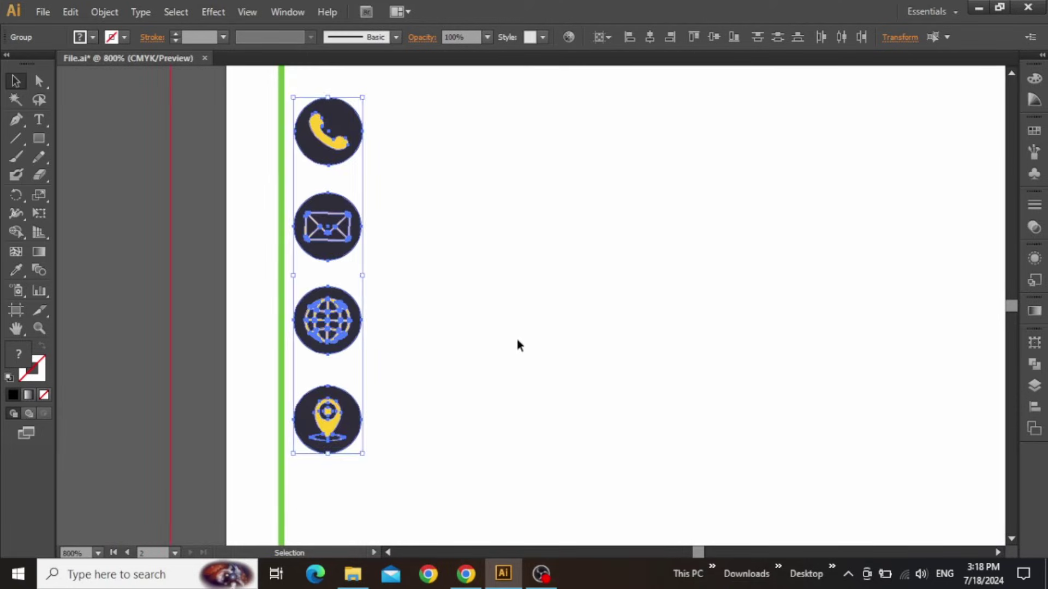
left_click_drag(534, 362, 531, 213)
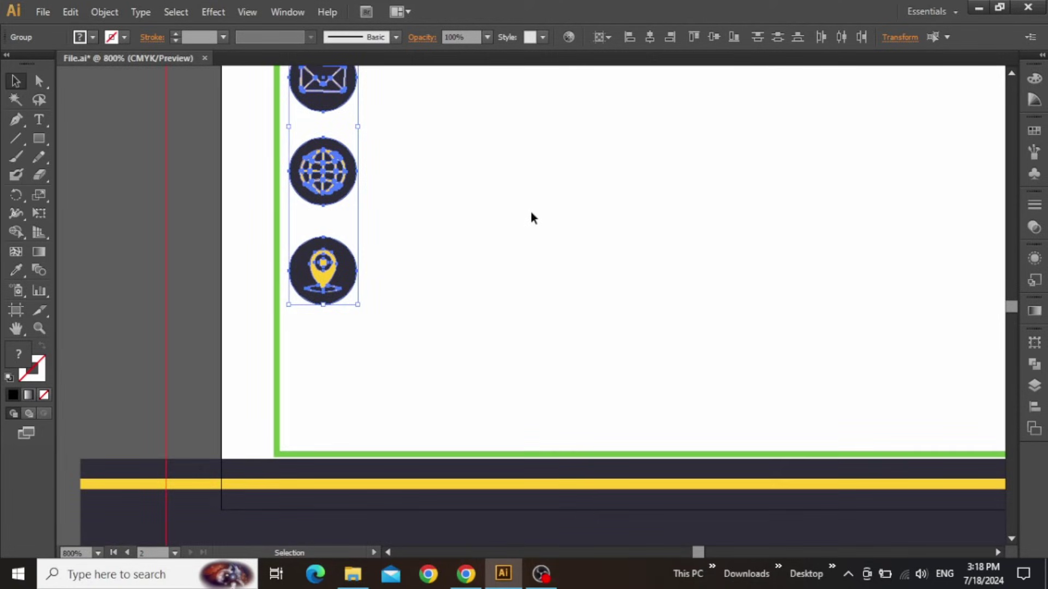
Nudge the contact icon column down so it sits slightly above the lower edge of the green safe-area frame
key("shift+Down")
key("shift+Down")
key("Up")
key("Up")
key("Up")
key("Up")
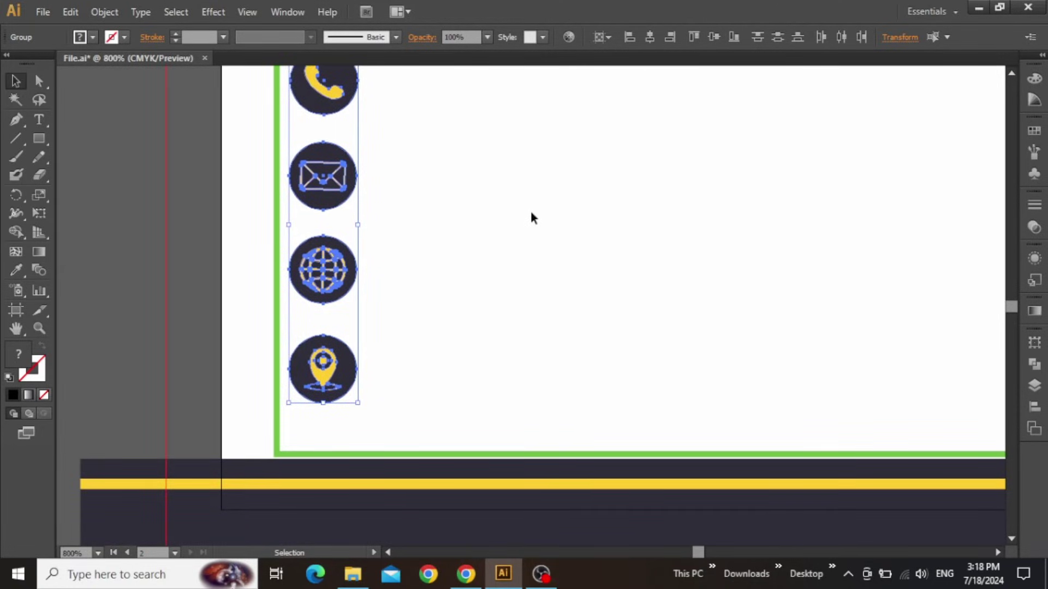
key("ctrl+0")
left_click(524, 224)
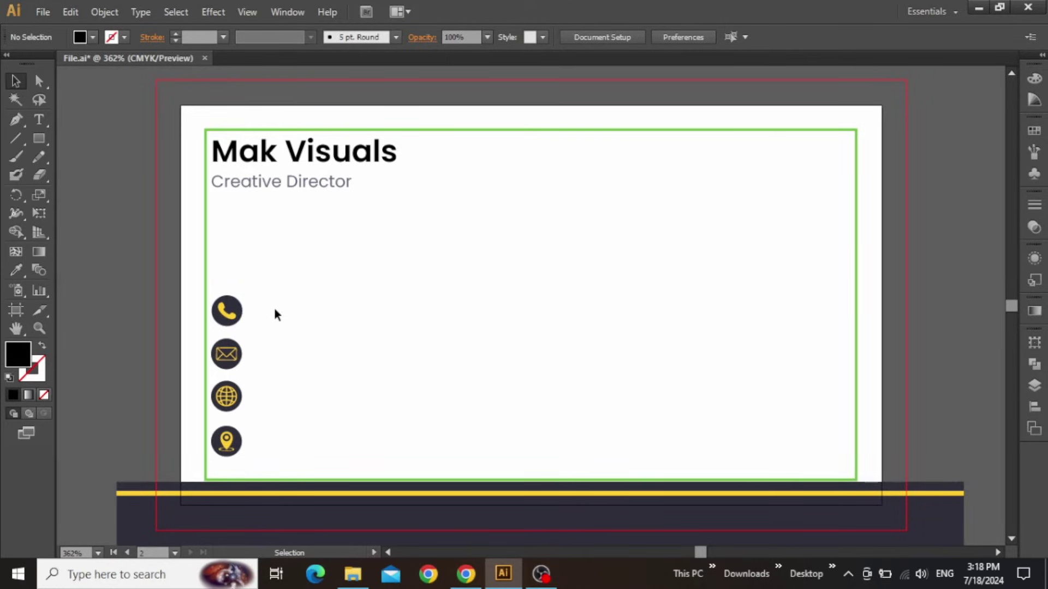
Duplicate the "Creative Director" text beside the phone icon and replace the copy's wording with the phone number
left_click_drag(284, 284, 343, 261)
left_click(315, 162)
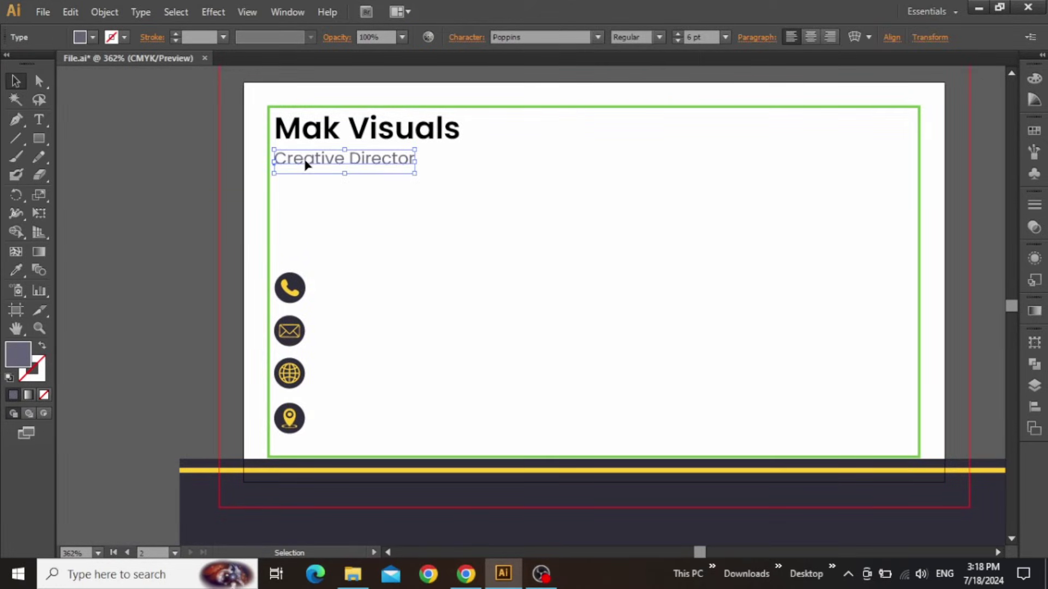
left_click_drag(306, 166, 357, 296)
scroll(357, 296, "up", 3)
double_click(362, 297)
key("ctrl+a")
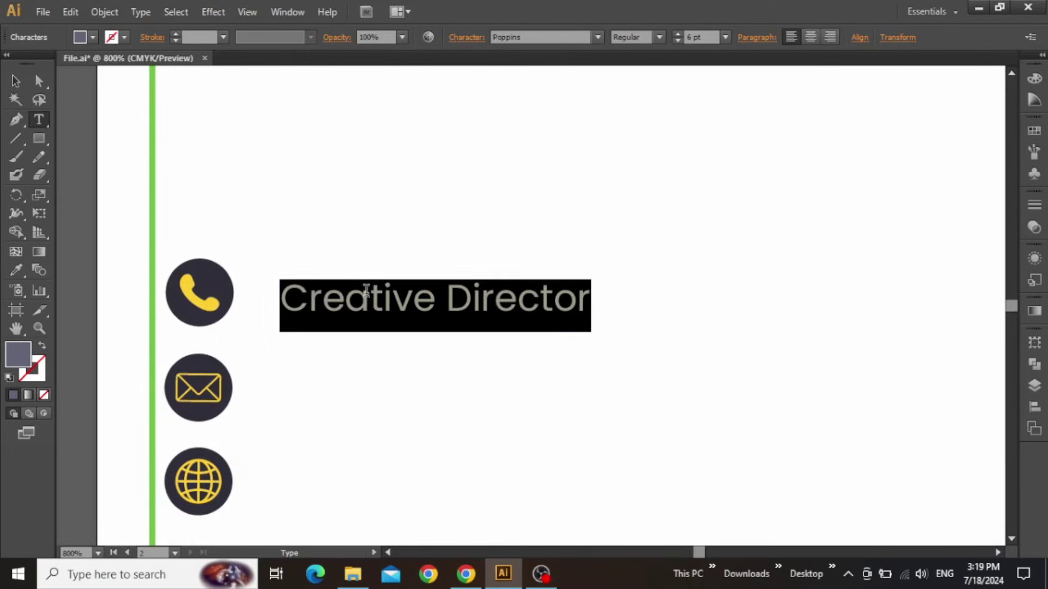
key("ctrl+v")
key("Escape")
left_click_drag(346, 301, 338, 292)
scroll(428, 229, "left", 3)
scroll(428, 229, "down", 1)
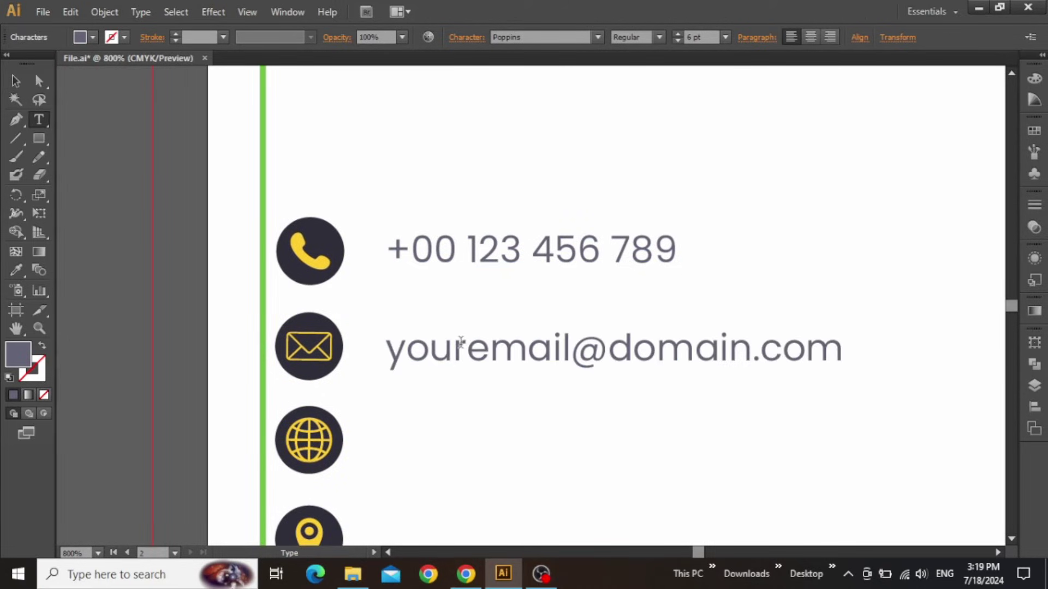
key("Escape")
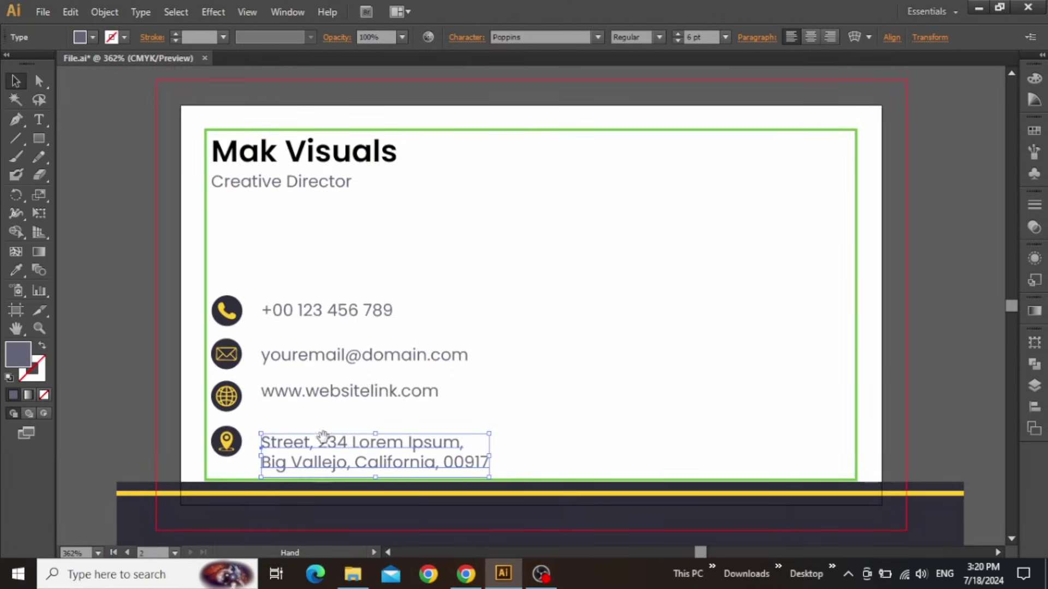
left_click_drag(322, 435, 408, 368)
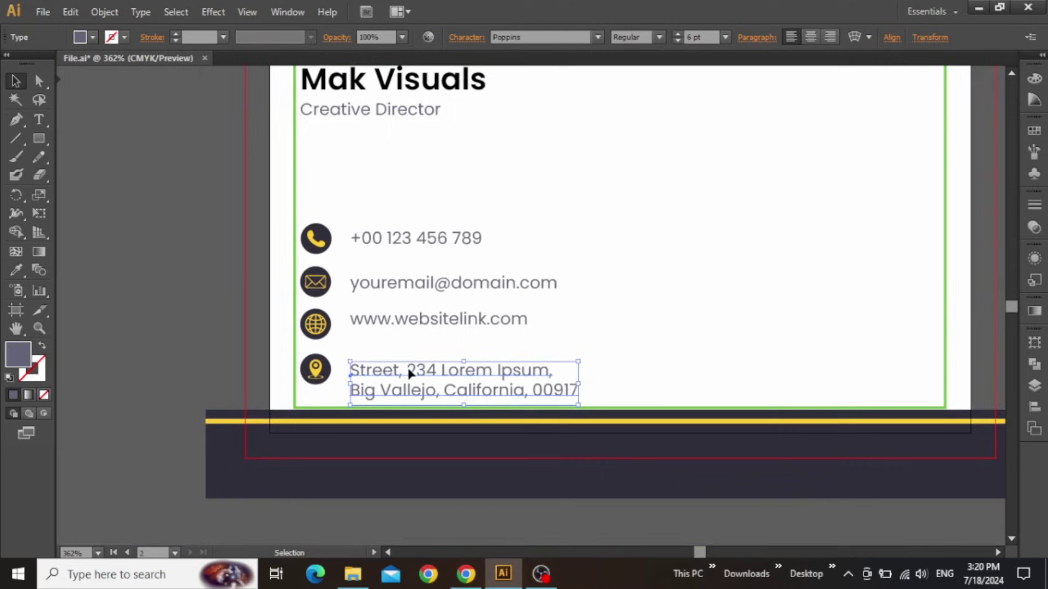
Align the left edges of the four contact text lines with each other
scroll(408, 368, "up", 3)
left_click_drag(288, 142, 365, 434)
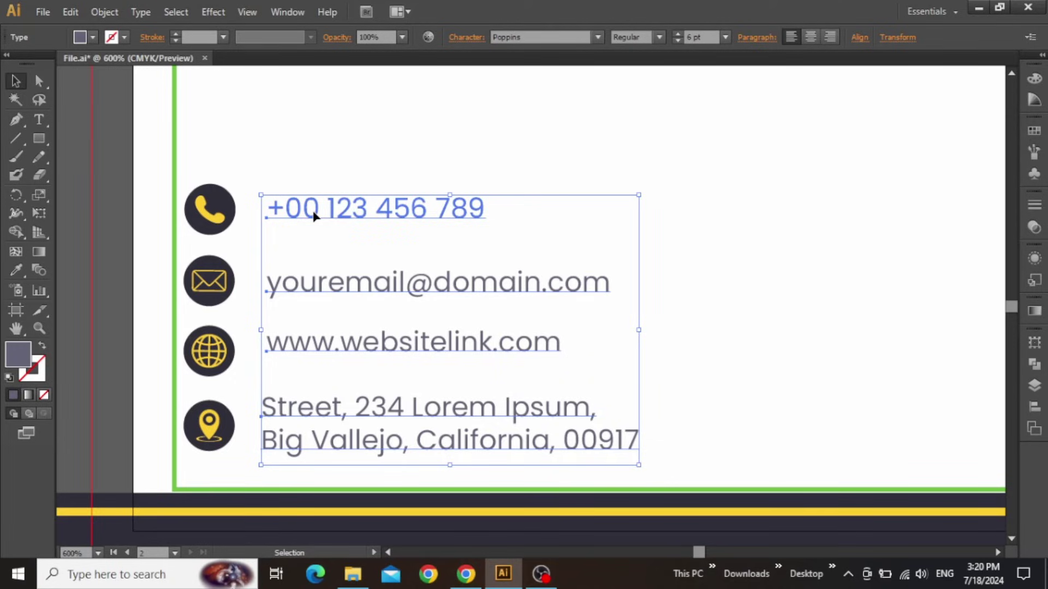
left_click(1034, 407)
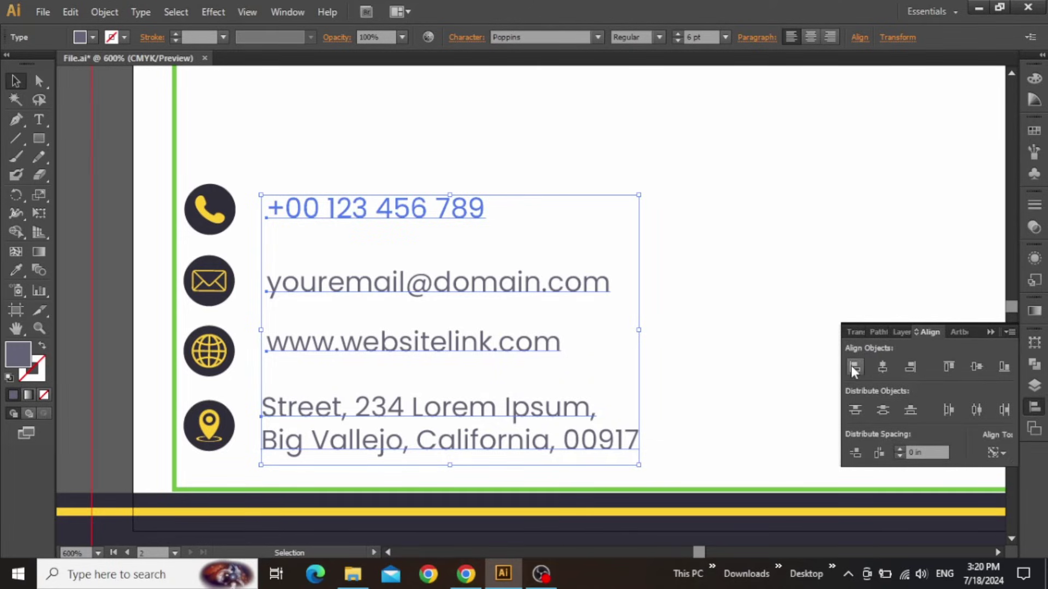
left_click(855, 367)
left_click(989, 332)
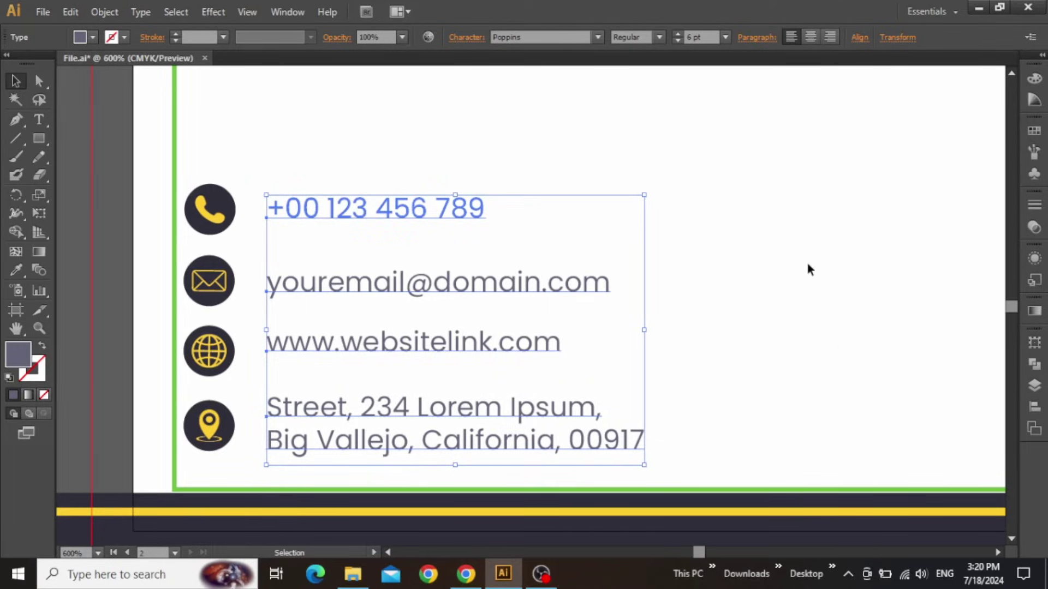
left_click(807, 269)
Align the phone number text vertically centered with the phone icon
left_click_drag(546, 195, 696, 198)
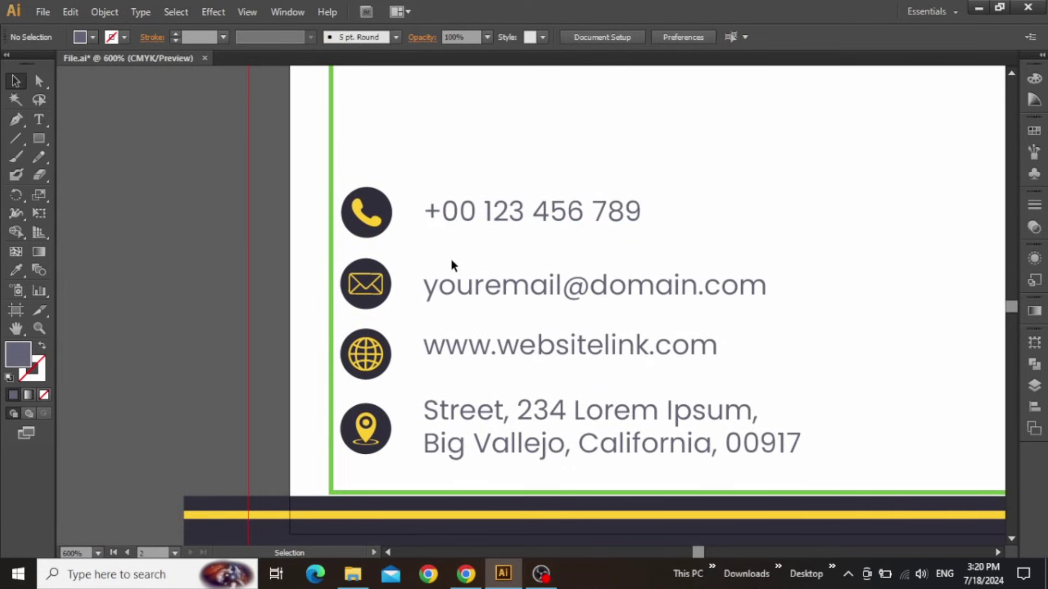
scroll(425, 167, "up", 1)
left_click_drag(483, 172, 369, 247)
left_click(1033, 407)
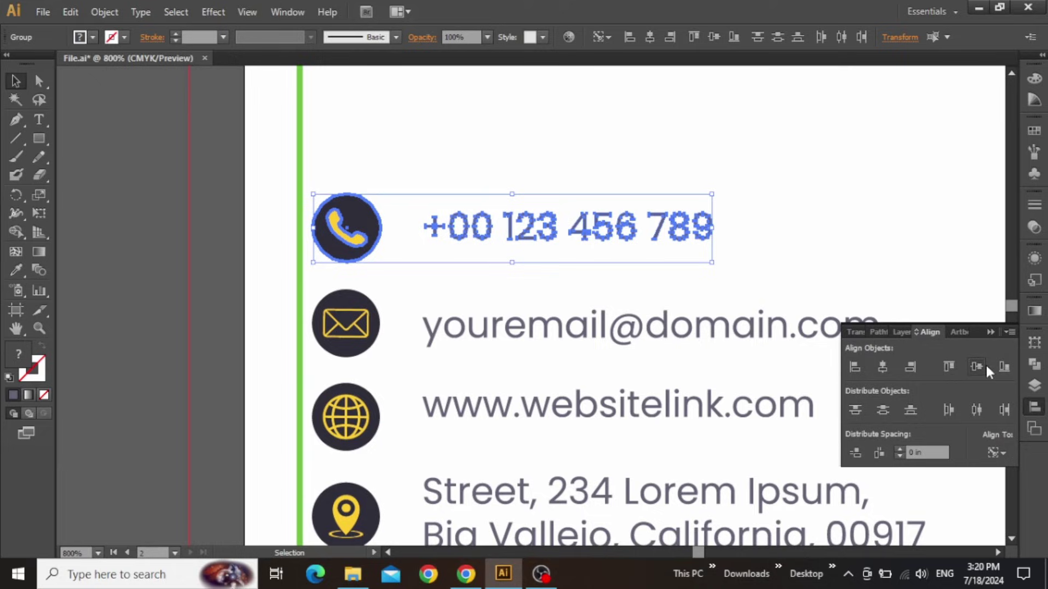
left_click(976, 366)
left_click(989, 331)
left_click(877, 253)
Align the e-mail text vertically centered with the envelope icon
left_click_drag(877, 226, 879, 161)
left_click_drag(483, 232, 371, 278)
left_click(1033, 407)
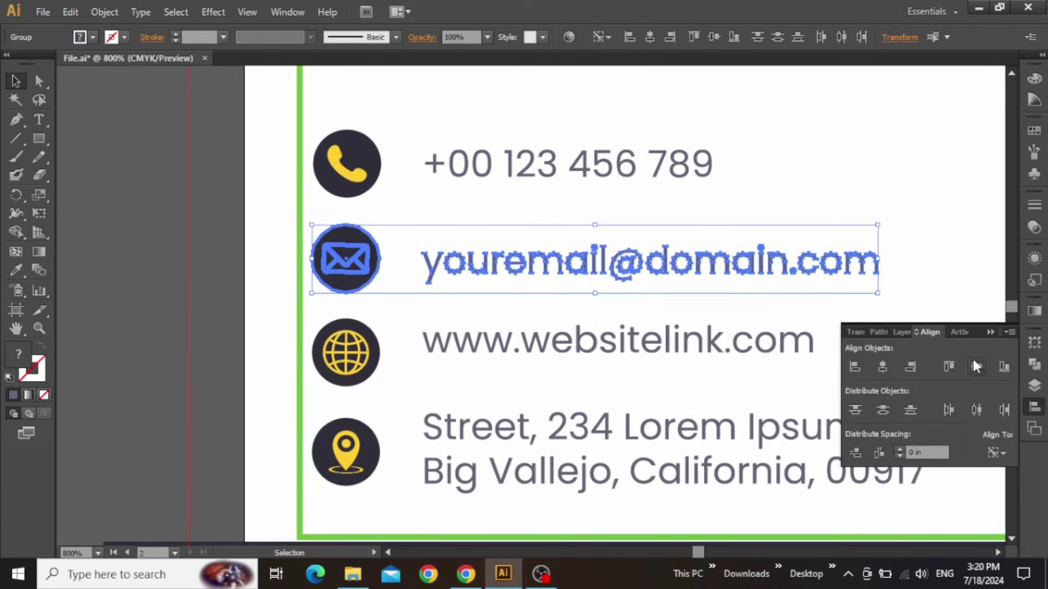
left_click(976, 366)
left_click(988, 332)
left_click(873, 338)
left_click(702, 343)
left_click(1034, 407)
left_click(993, 334)
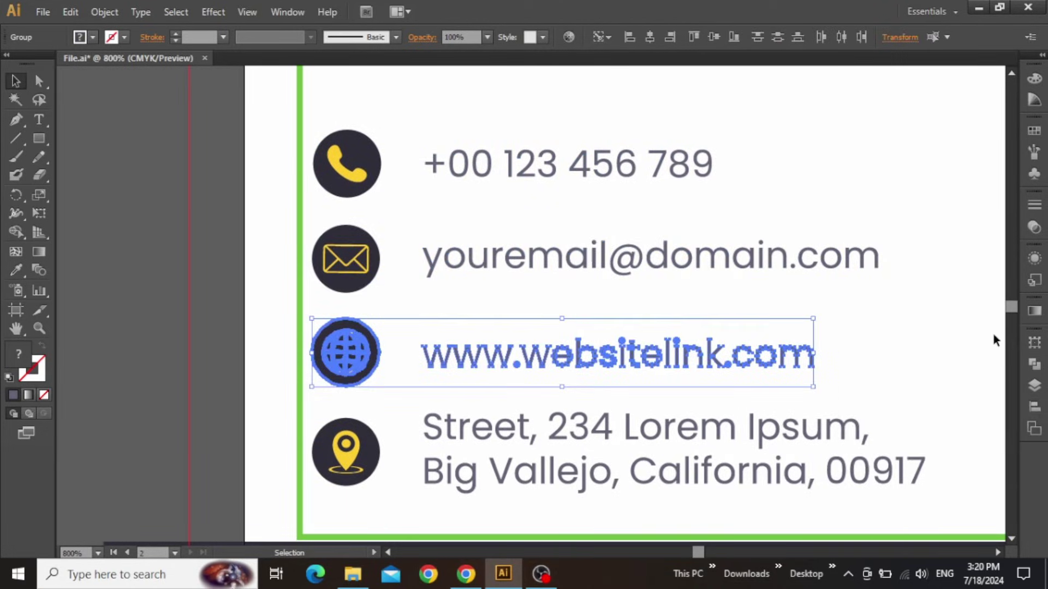
left_click(946, 348)
Align the two-line address text vertically centered with the location pin icon
left_click_drag(945, 341, 931, 263)
left_click_drag(482, 323, 354, 393)
left_click(1034, 407)
left_click(978, 367)
left_click(992, 333)
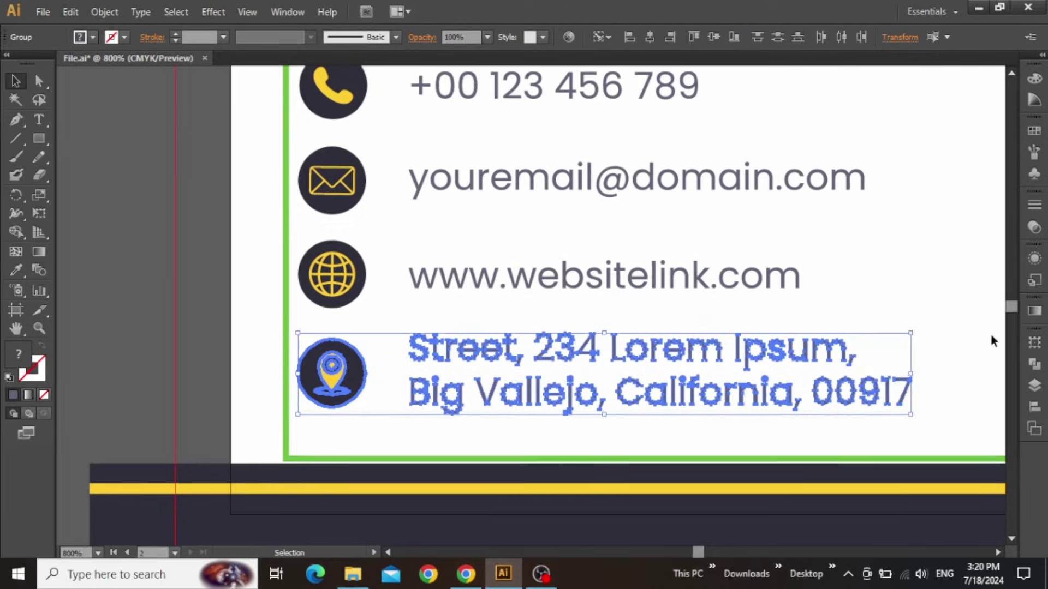
left_click(938, 283)
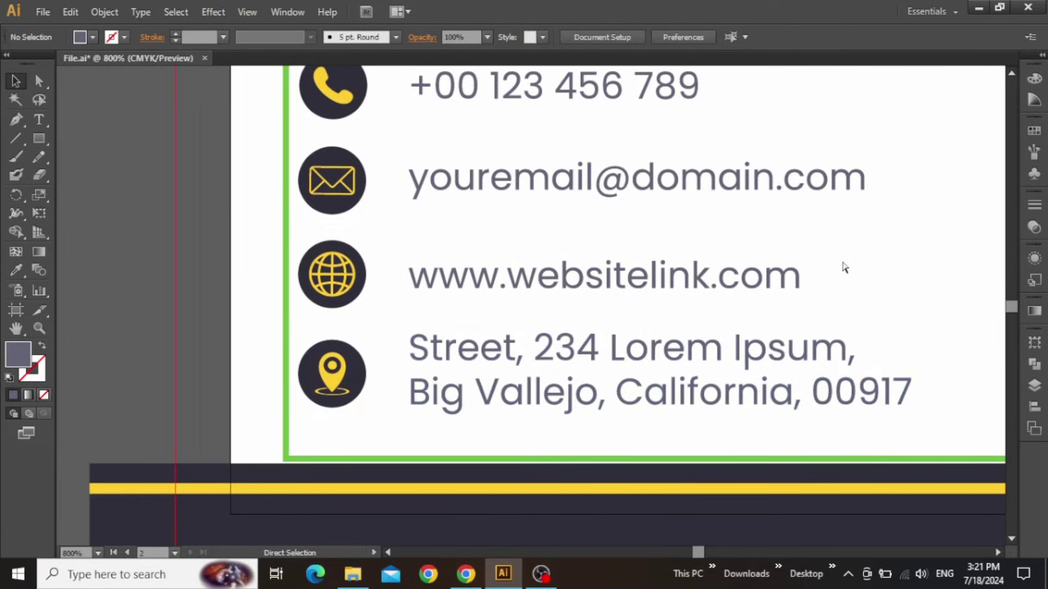
key("ctrl+0")
left_click_drag(402, 273, 323, 436)
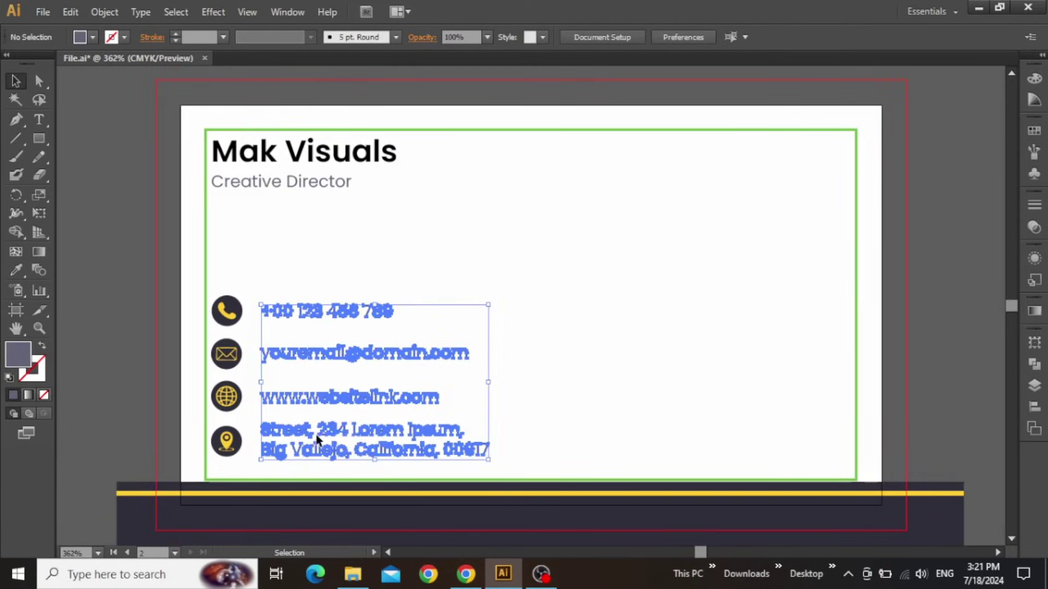
left_click(323, 245)
Copy the logo group with company name and tagline from the front artboard and paste it onto the back beside the contact details
key("space")
left_click_drag(528, 288, 518, 307)
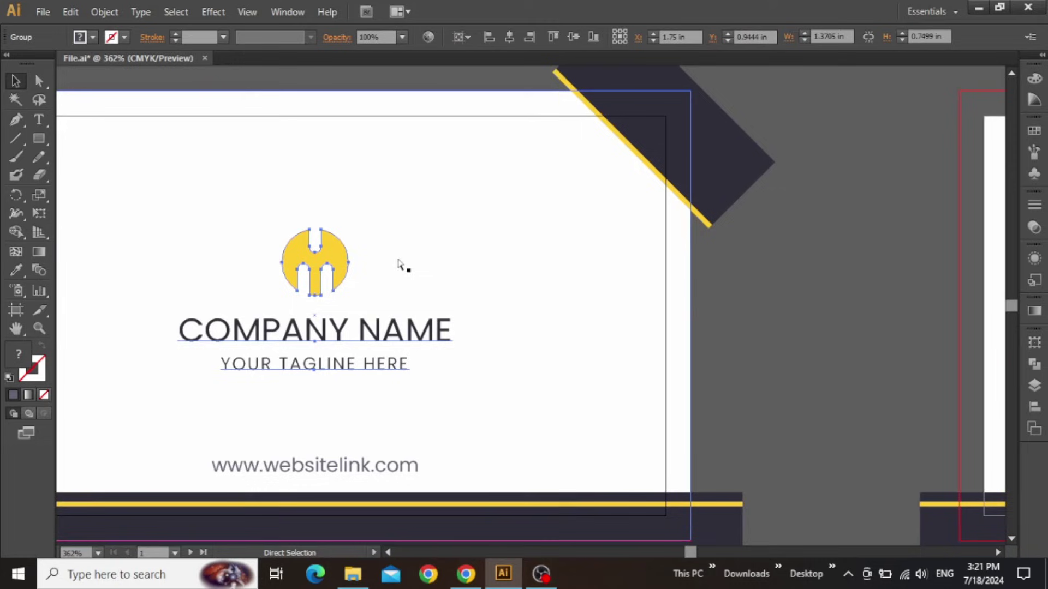
left_click(784, 292)
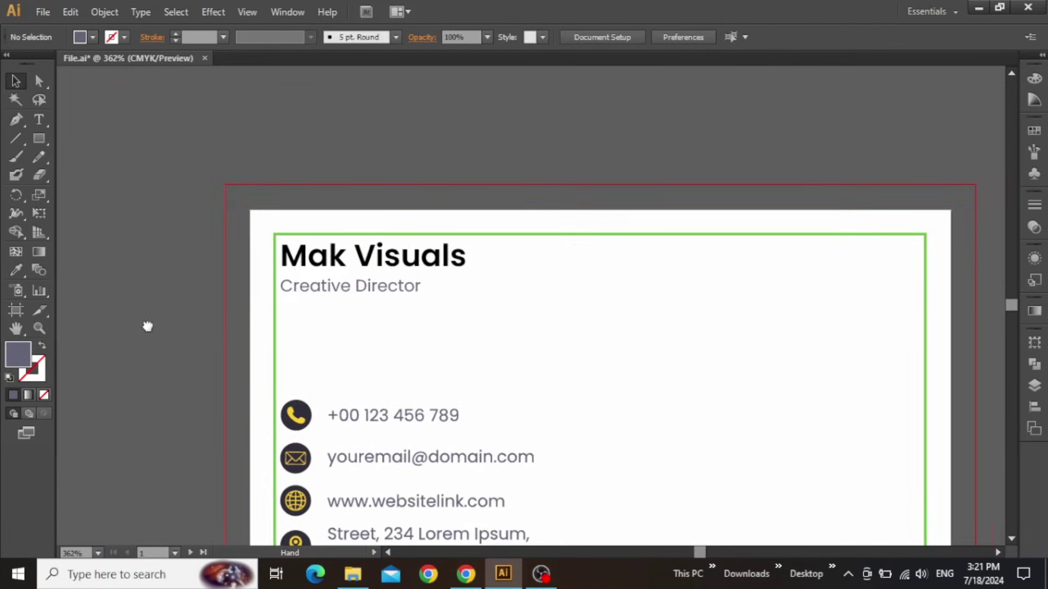
left_click_drag(679, 339, 634, 261)
key("ctrl+v")
Isolate the pasted logo group and delete its "COMPANY NAME" and "YOUR TAGLINE HERE" texts, keeping only the yellow symbol
double_click(662, 349)
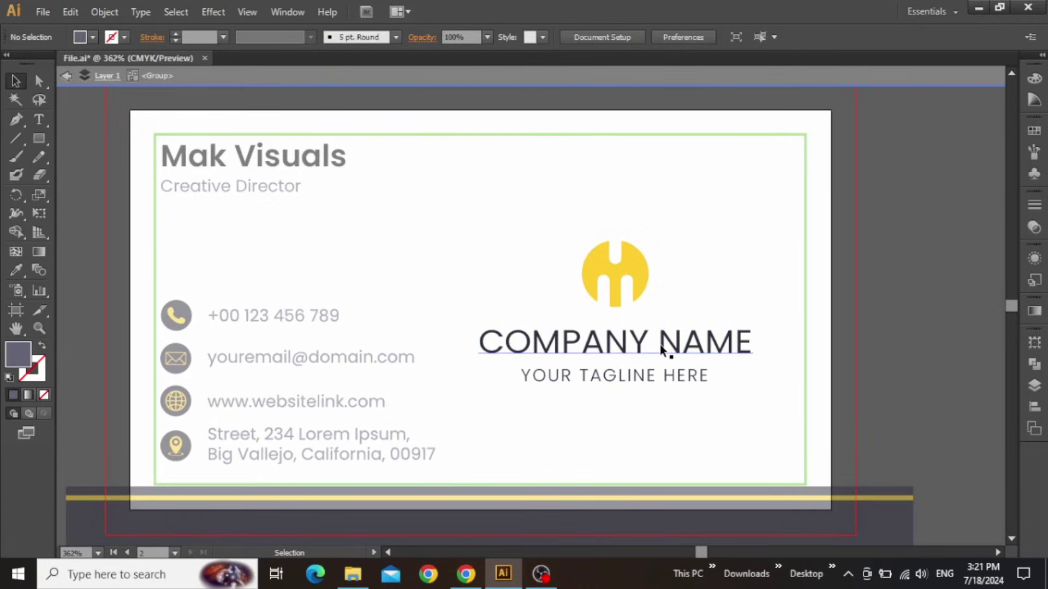
left_click(662, 352)
key("Delete")
left_click(665, 376)
key("Delete")
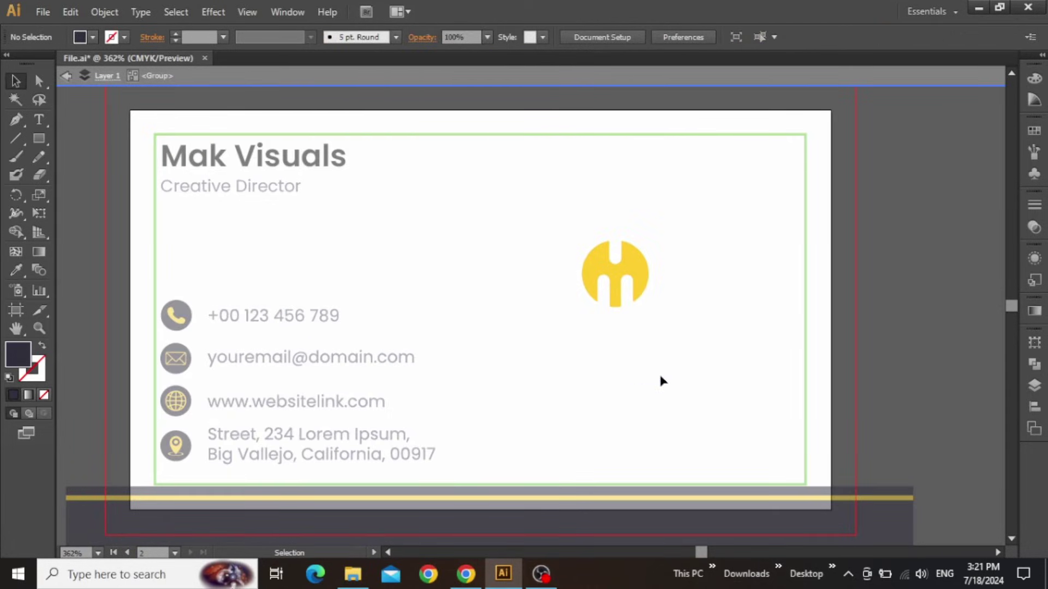
double_click(660, 369)
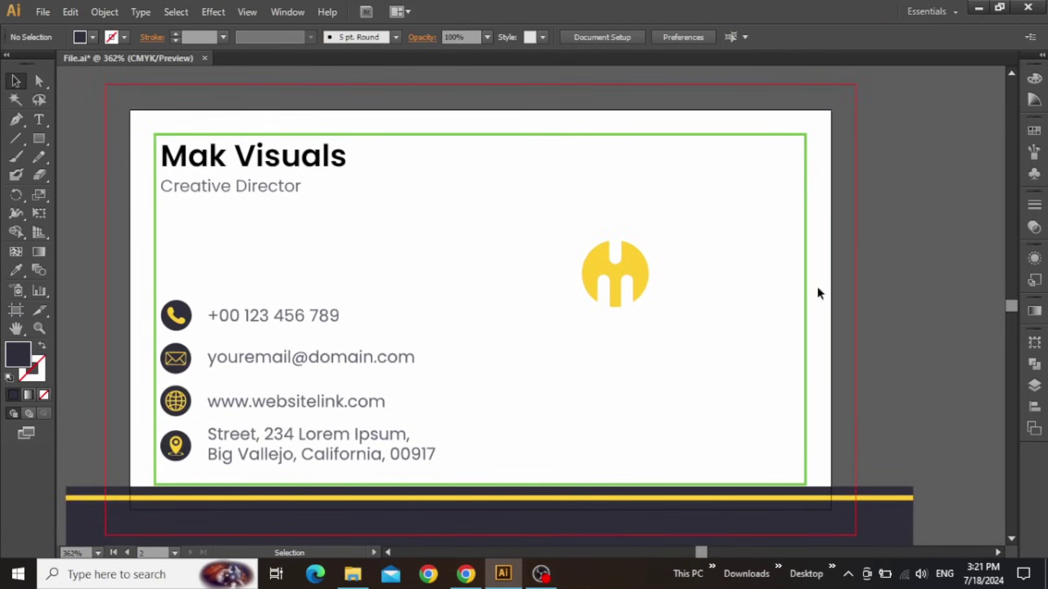
Scale the yellow logo symbol up proportionally to about 0.49 in and center it vertically on the artboard
left_click(630, 253)
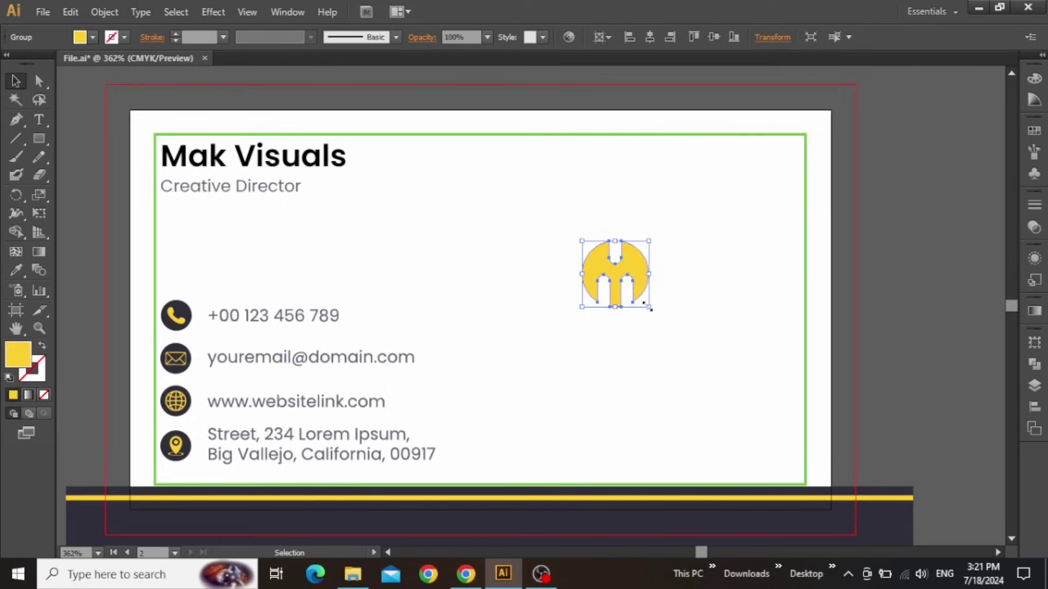
left_click_drag(648, 308, 669, 324)
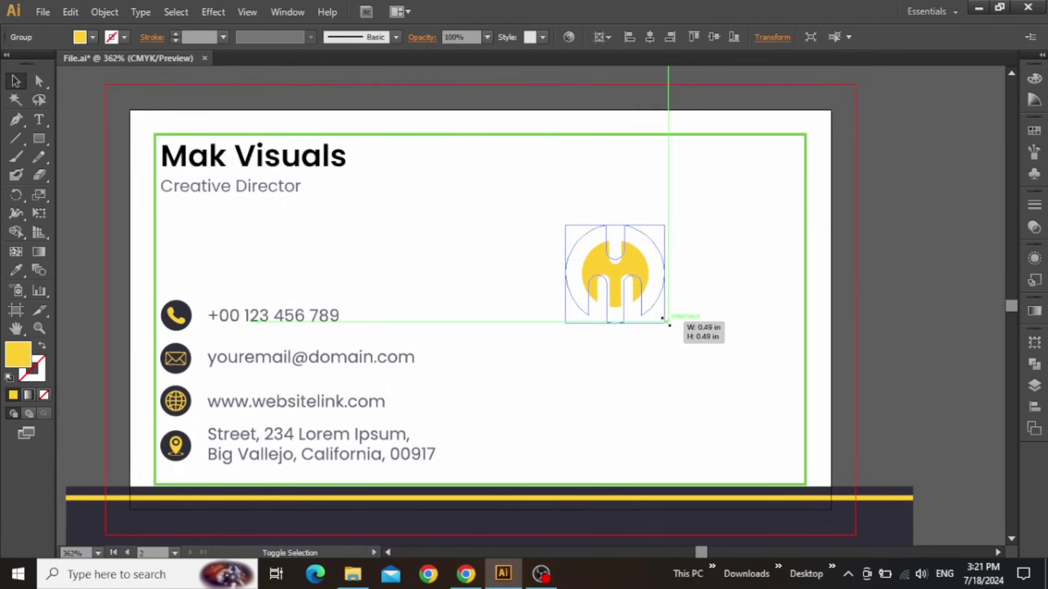
left_click(969, 361)
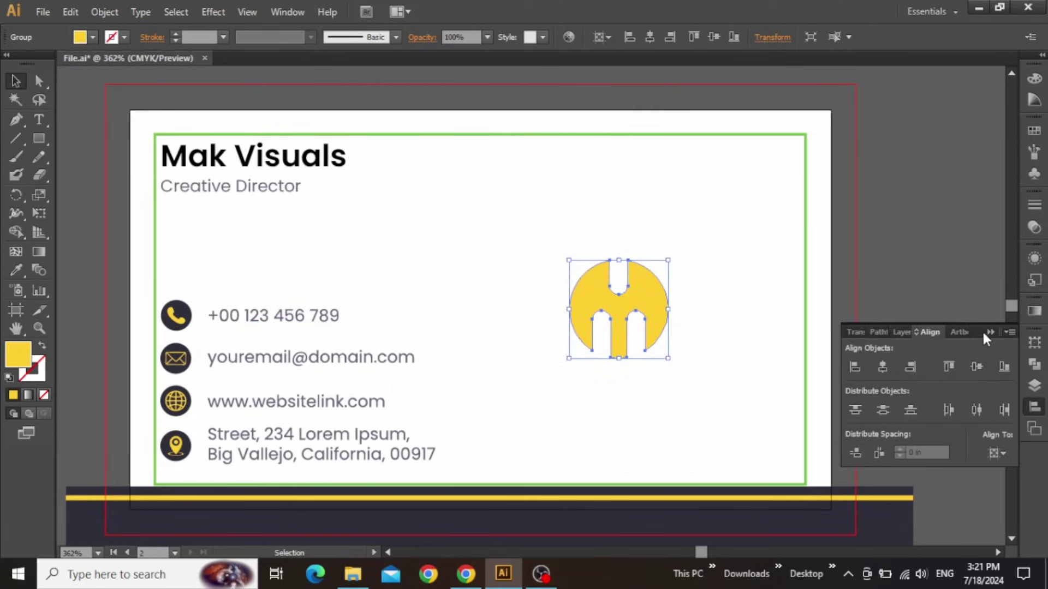
left_click(984, 331)
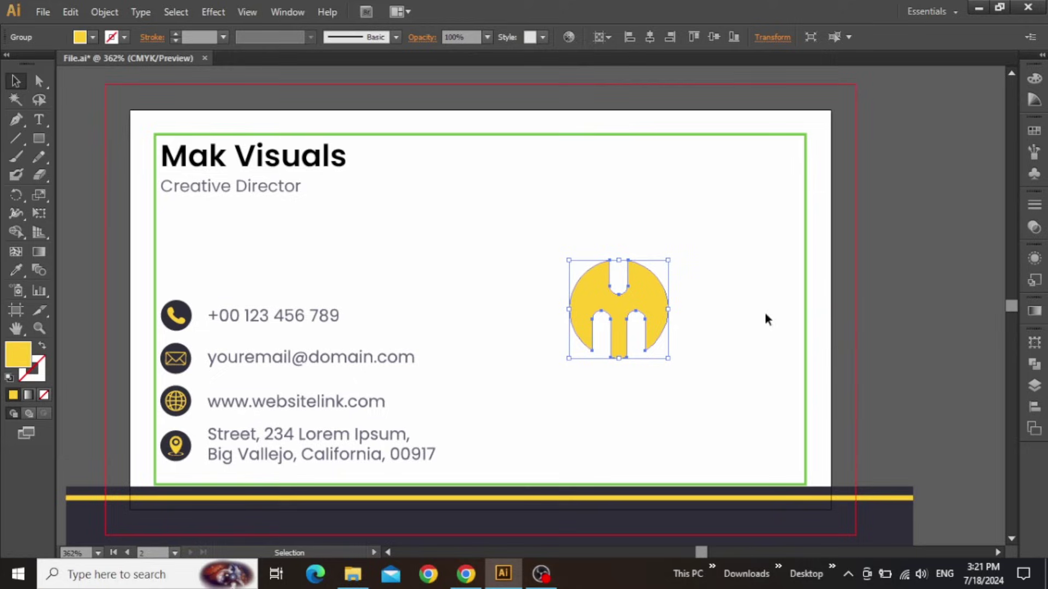
Nudge the yellow logo symbol up slightly and scale it down a little from its center
key("Up")
key("Up")
key("Up")
key("Up")
key("Up")
key("Up")
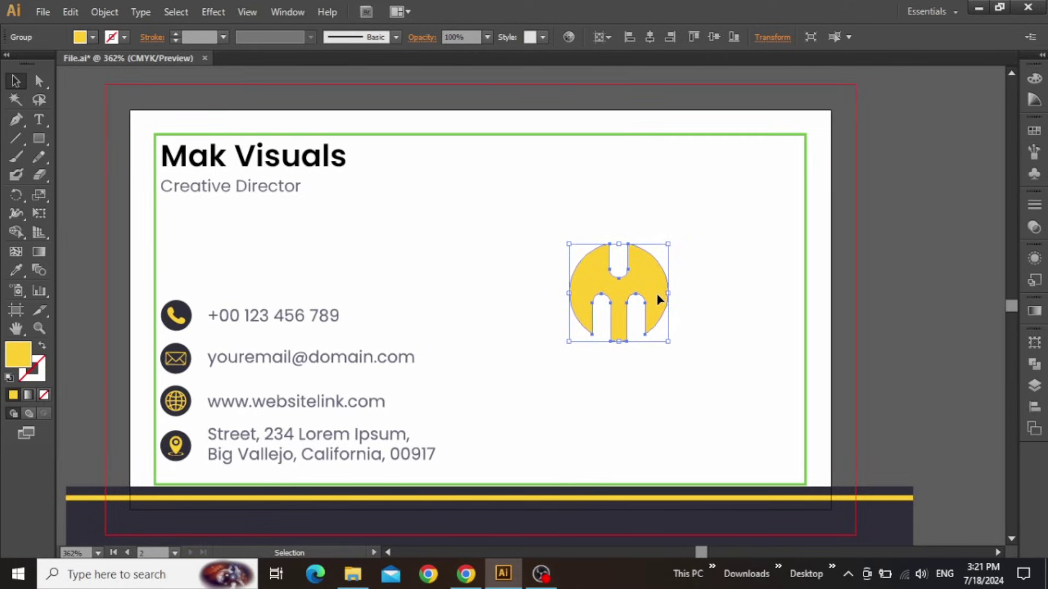
scroll(645, 295, "up", 2)
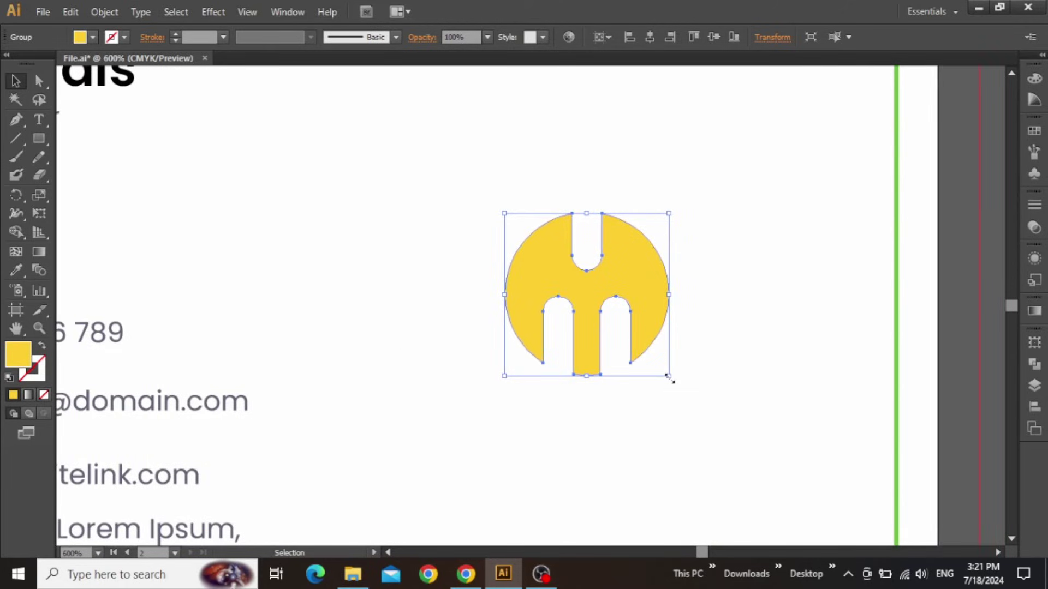
left_click_drag(667, 376, 665, 371)
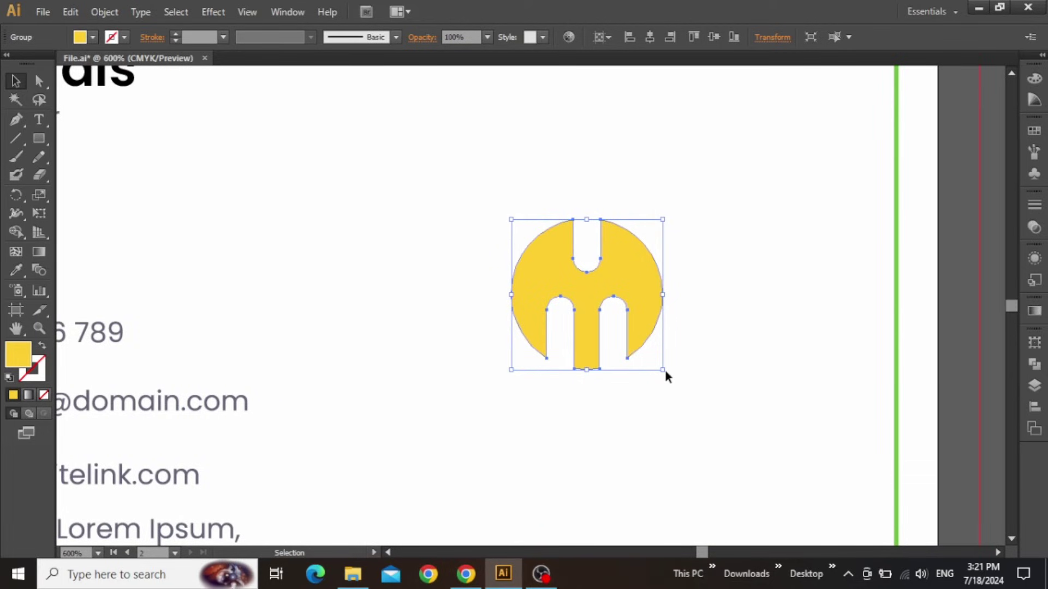
Look over the layout of the card's back and compare it with the front artboard
key("ctrl+0")
left_click(968, 268)
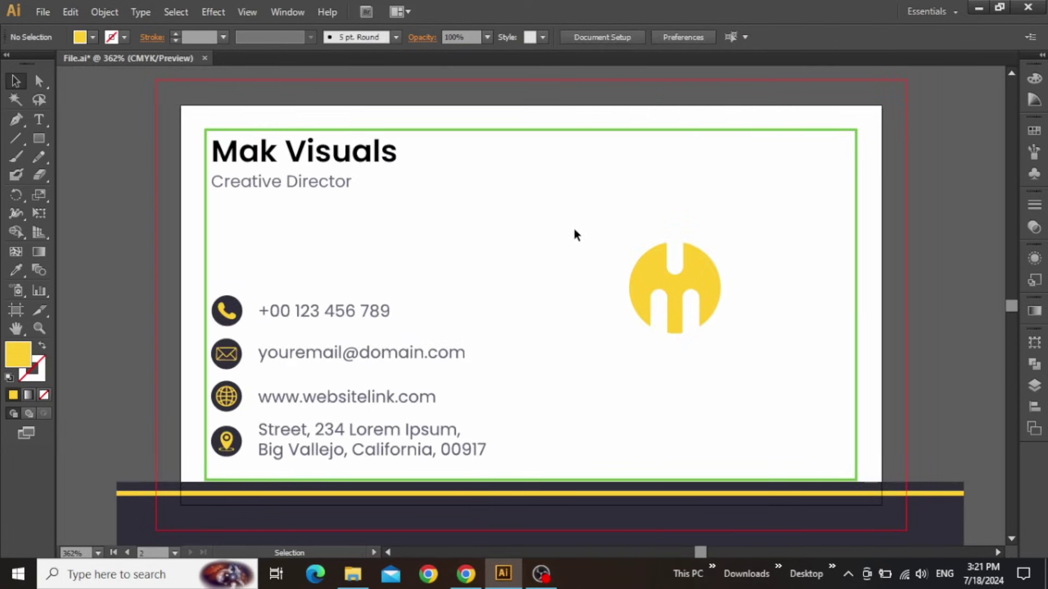
scroll(598, 224, "left", 2)
scroll(598, 224, "down", 1)
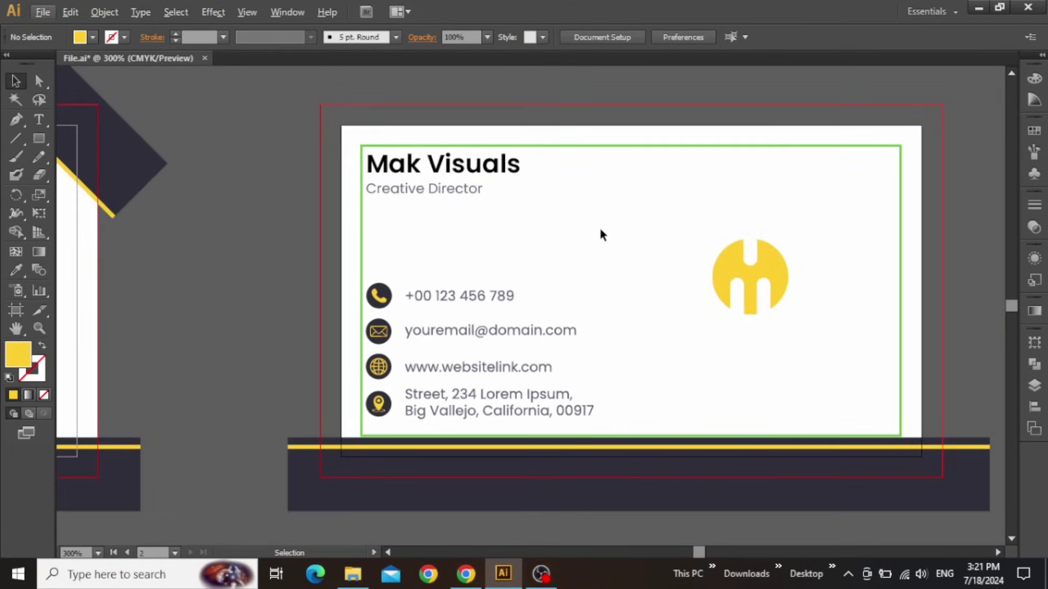
left_click_drag(271, 201, 699, 206)
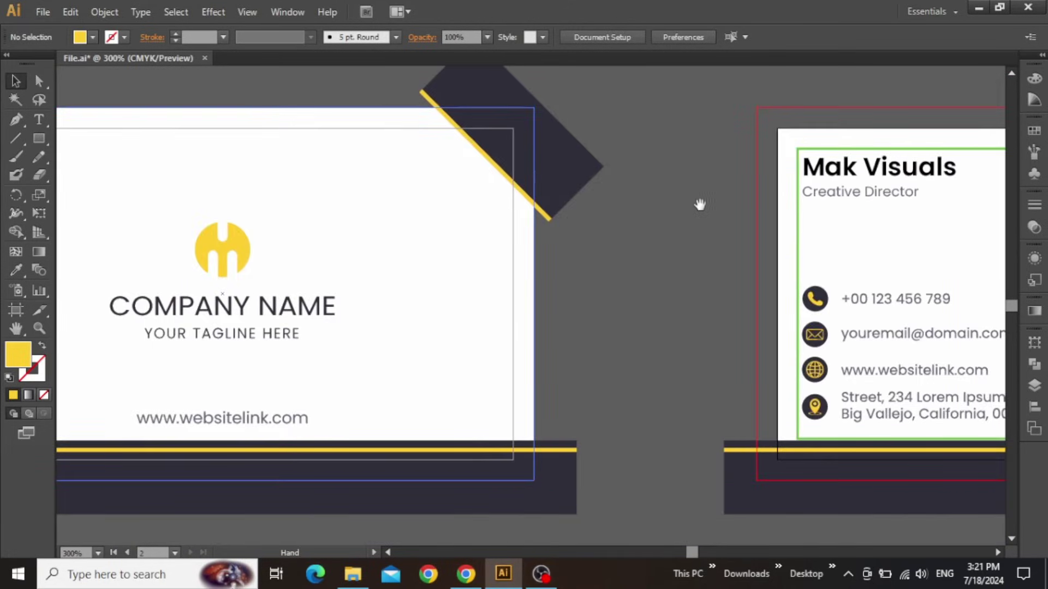
left_click(416, 191)
scroll(458, 221, "right", 3)
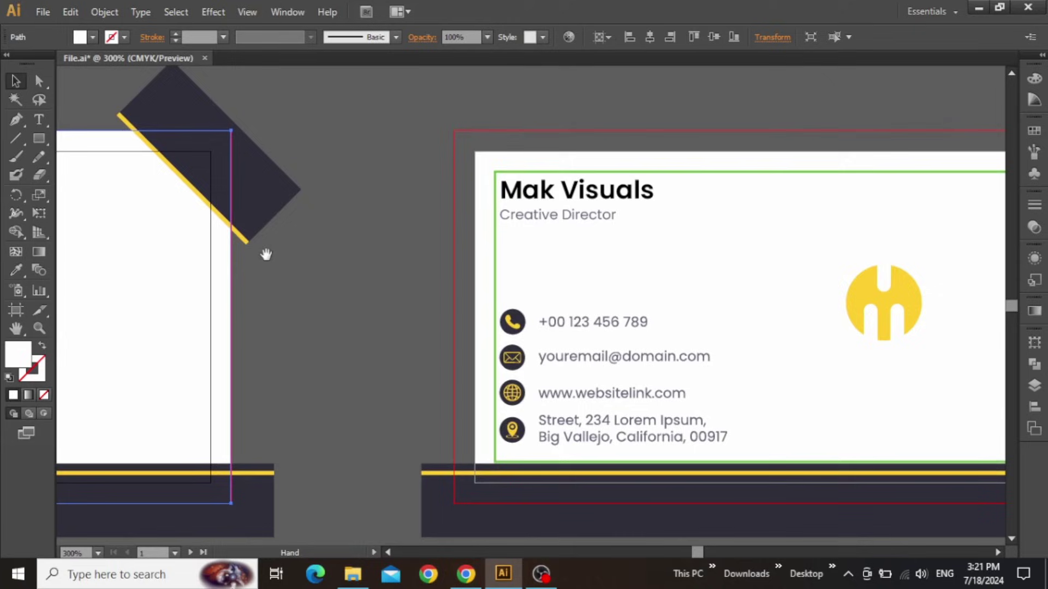
left_click_drag(224, 240, 890, 266)
left_click_drag(394, 251, 492, 248)
left_click_drag(654, 226, 424, 213)
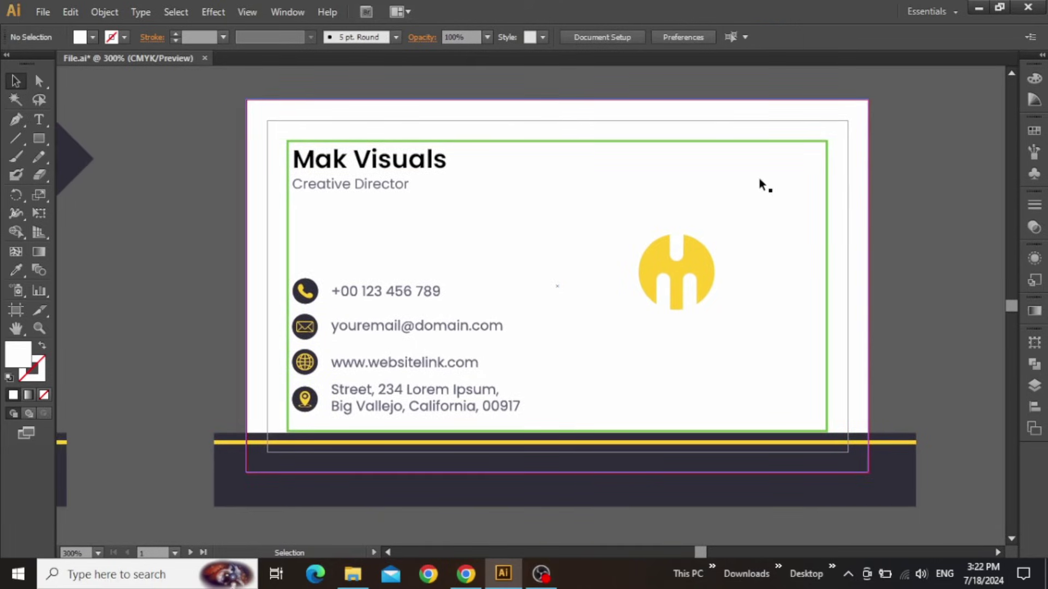
Delete the green safe-margin rectangle from the back of the card
left_click(826, 160)
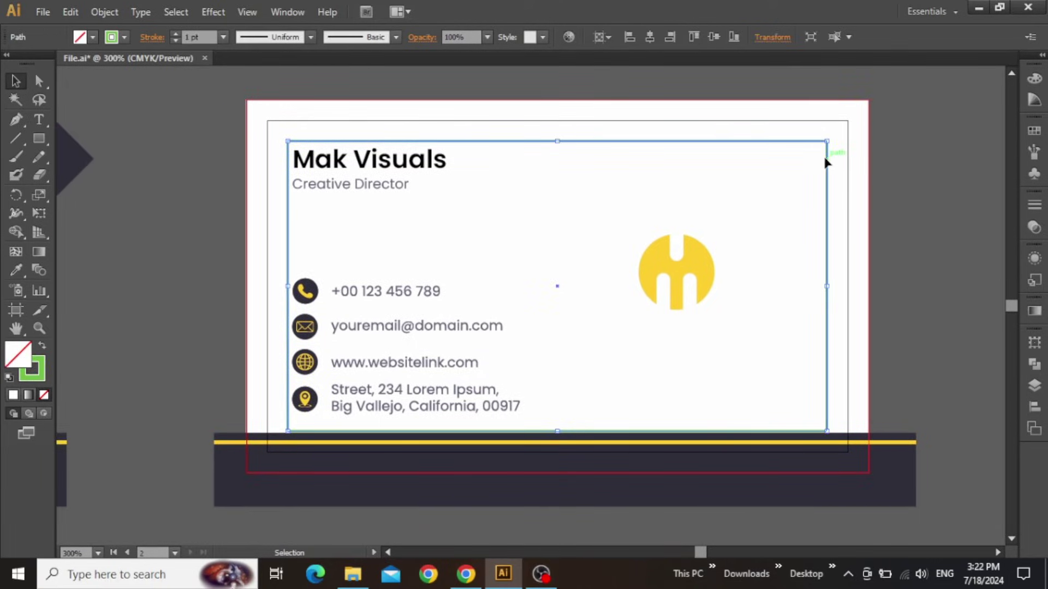
key("Delete")
scroll(851, 273, "down", 2)
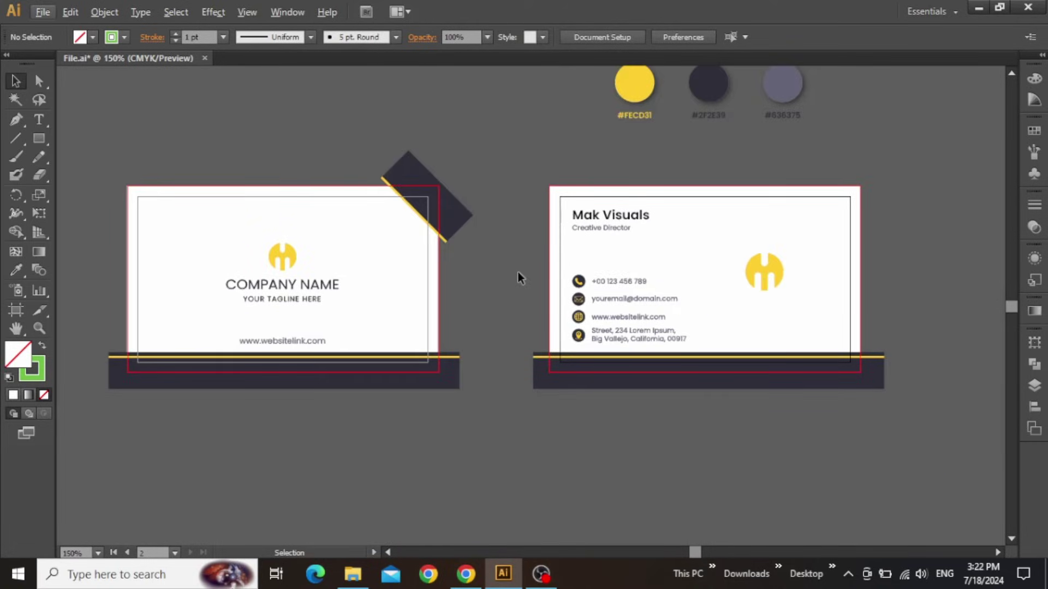
Nudge the yellow logo symbol on the back artboard slightly to the right
left_click_drag(519, 272, 604, 292)
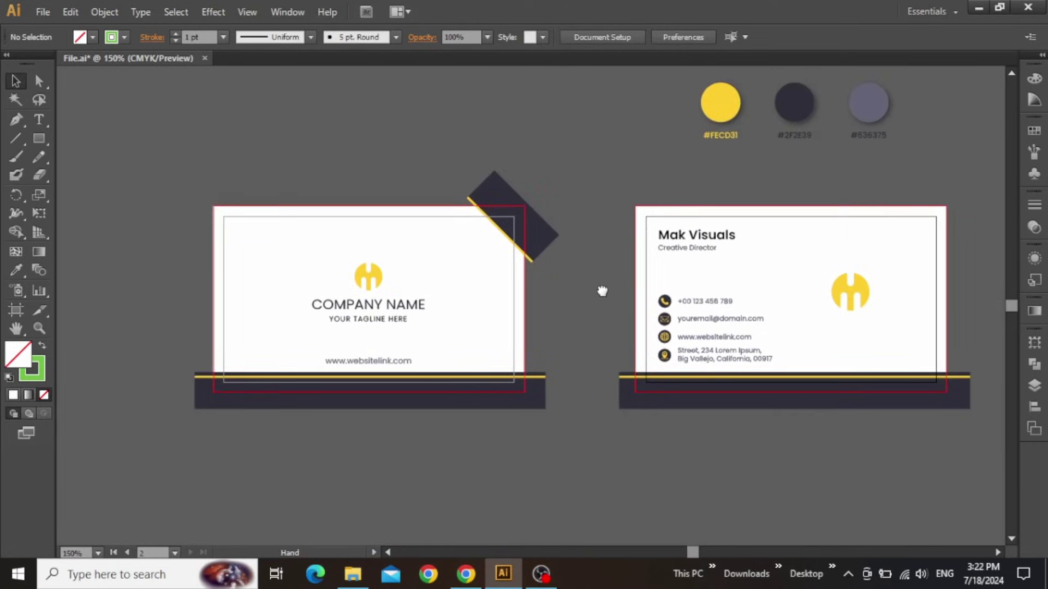
left_click(862, 292)
key("Right")
key("Right")
key("Right")
key("Right")
key("Right")
key("Right")
key("Right")
key("Right")
key("Right")
key("Right")
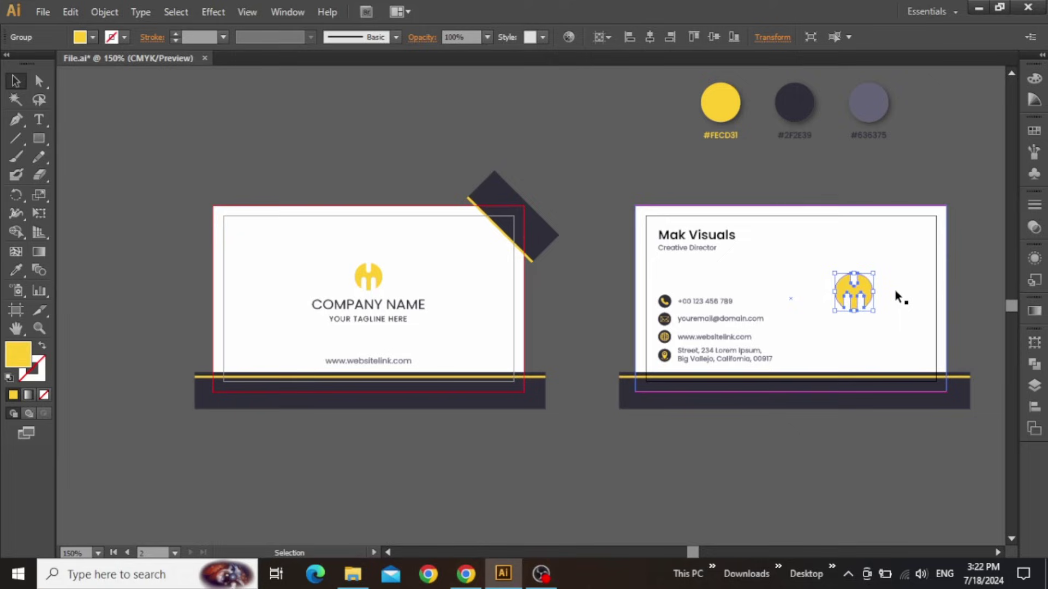
key("Right")
left_click_drag(876, 289, 873, 289)
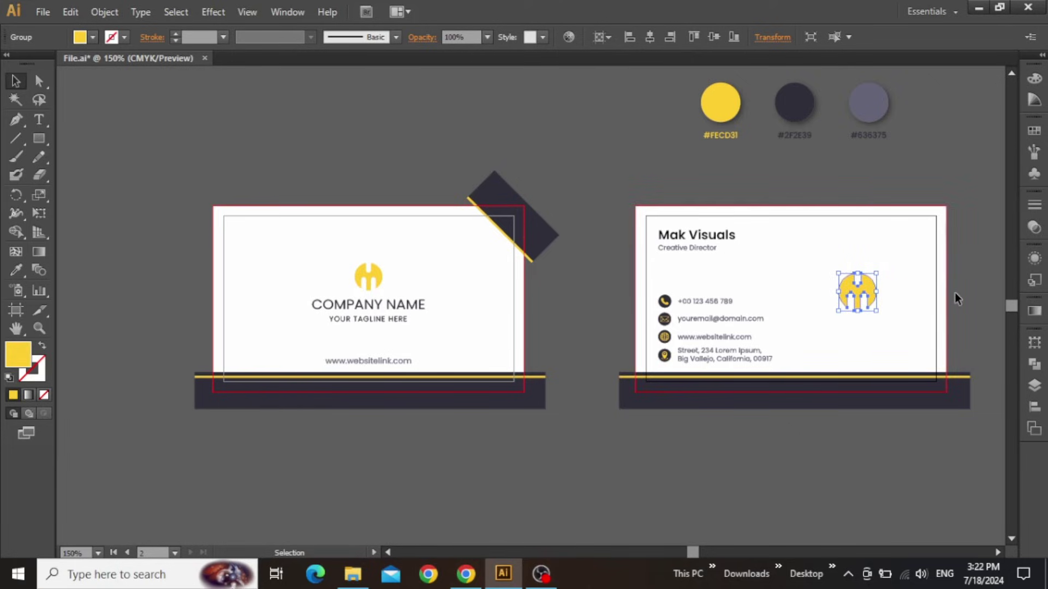
left_click(968, 298)
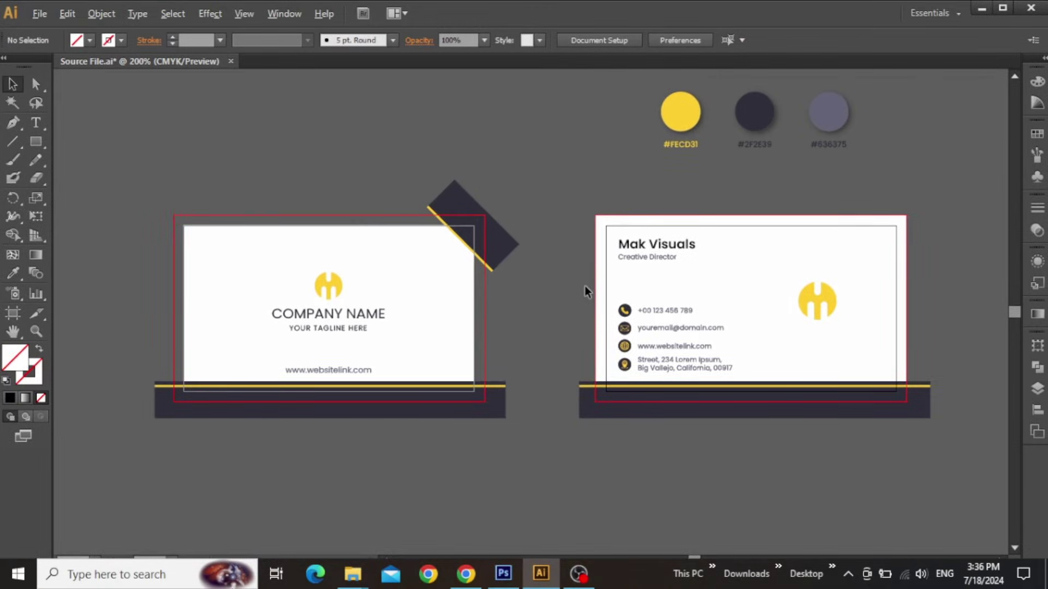
Nudge the name, job title and contact details with their icons together to the right and slightly down on the back
scroll(584, 285, "up", 1)
left_click_drag(585, 286, 433, 282)
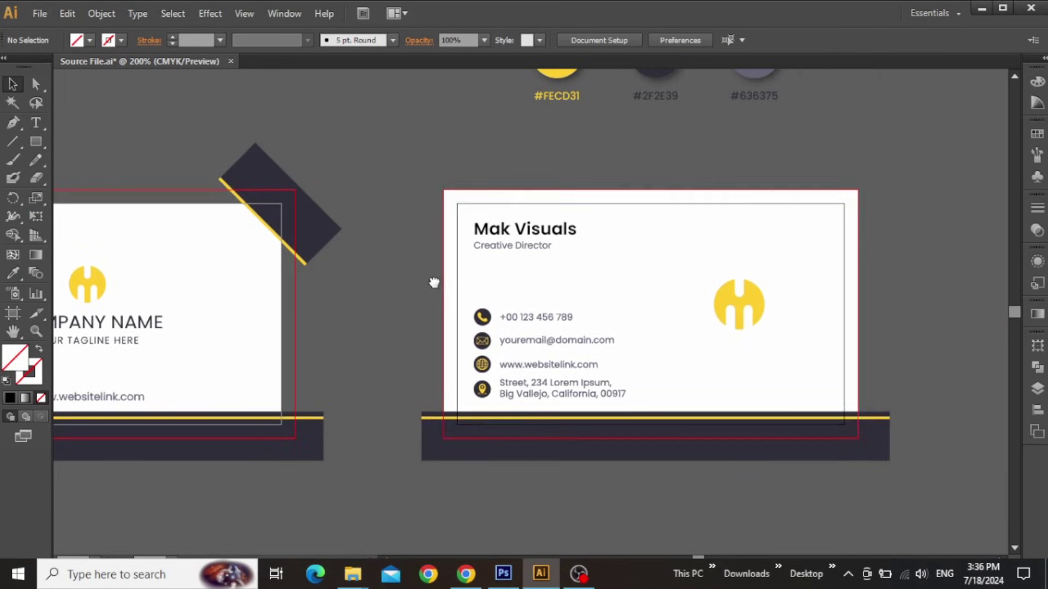
left_click_drag(460, 217, 543, 406)
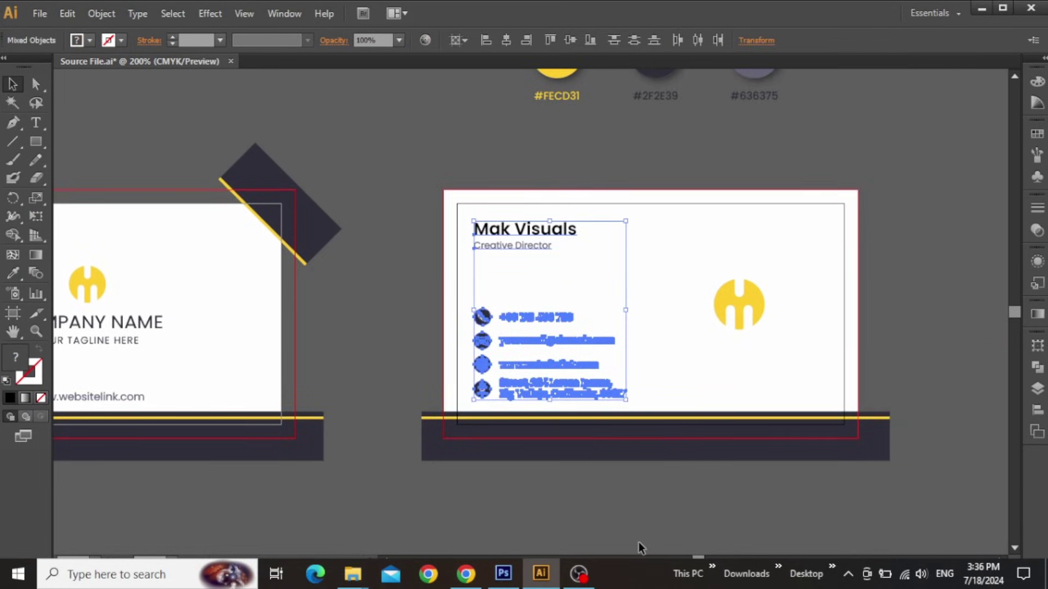
key("Right")
key("Right")
key("Right")
key("Right")
key("Right")
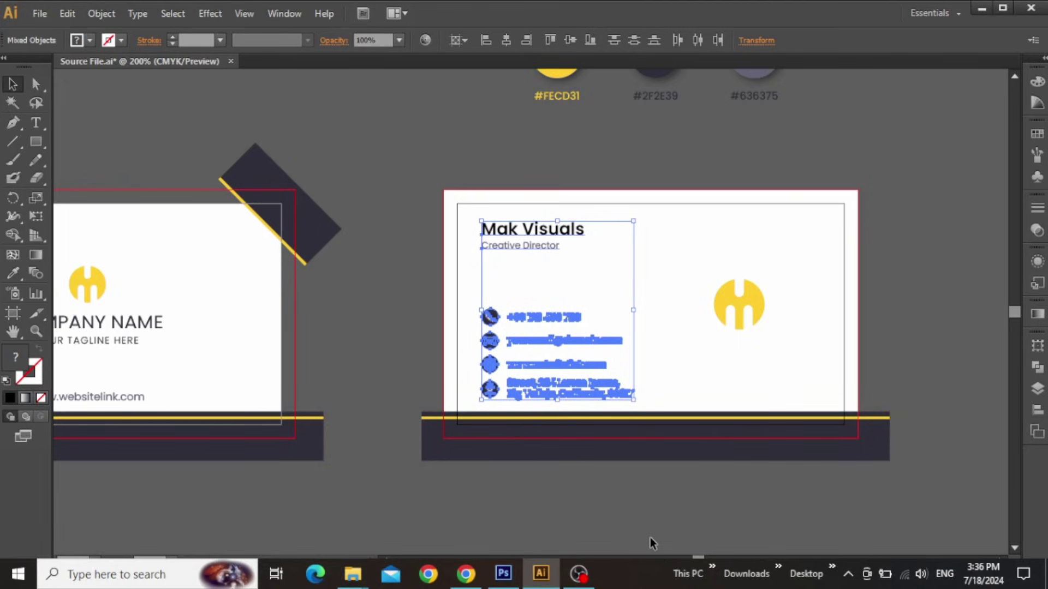
key("Right")
key("Down")
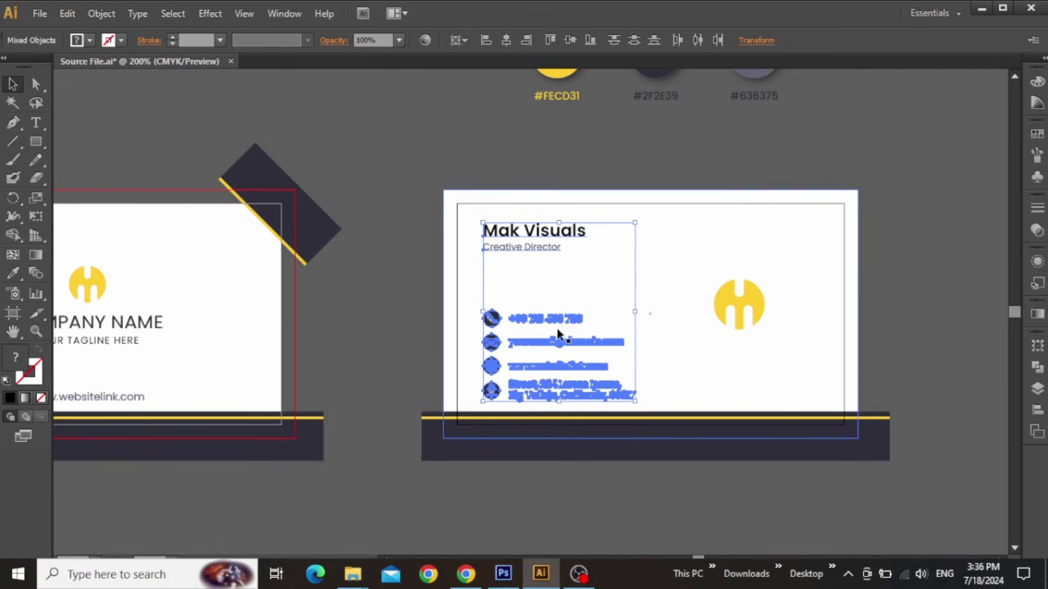
left_click(522, 243, "shift")
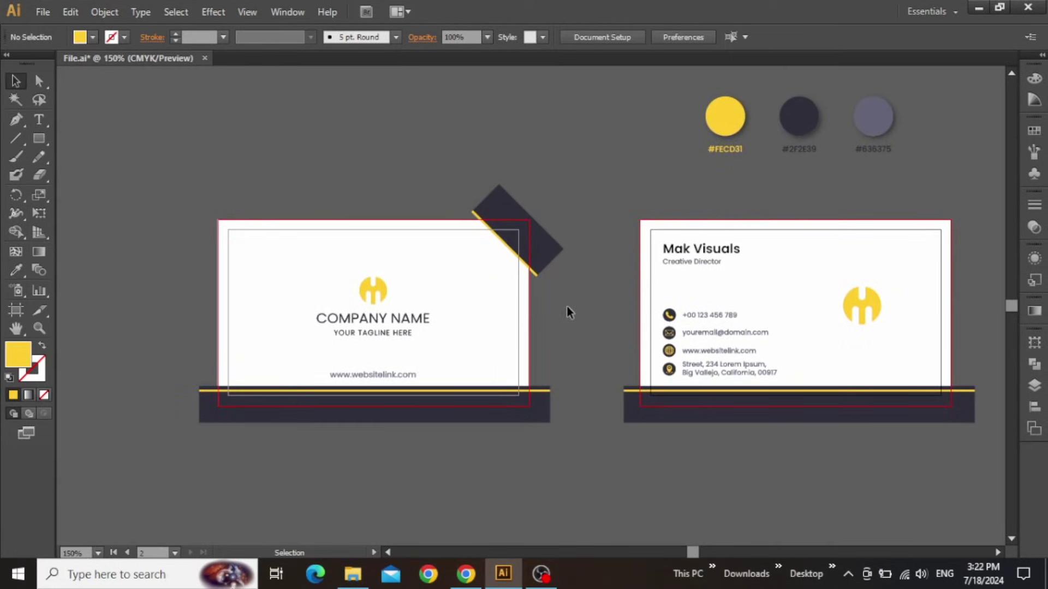
Save the document under a new format as the Adobe PDF File.pdf, including all artboards
left_click(38, 11)
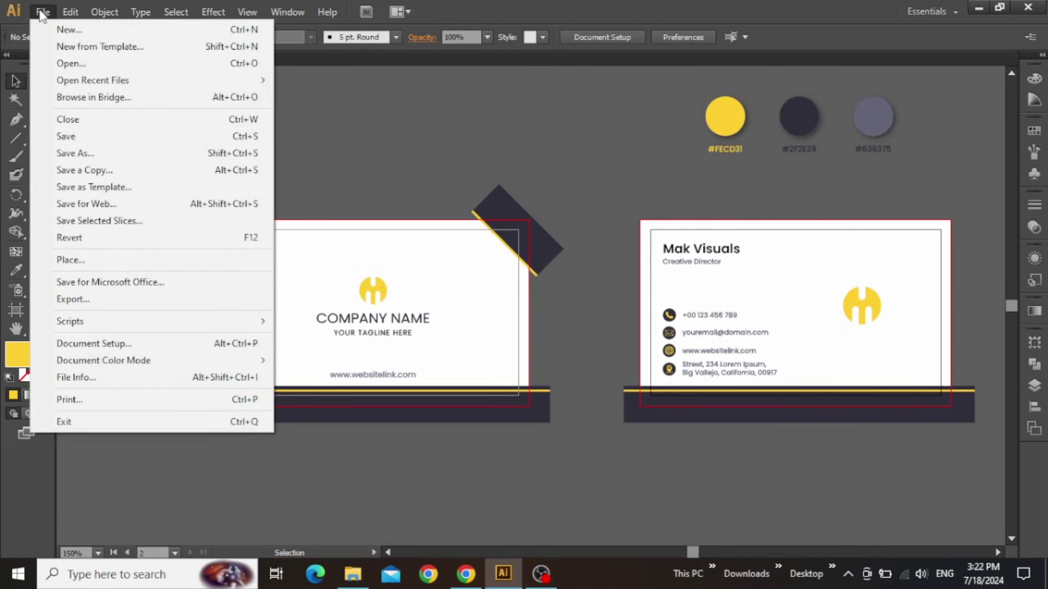
left_click(94, 153)
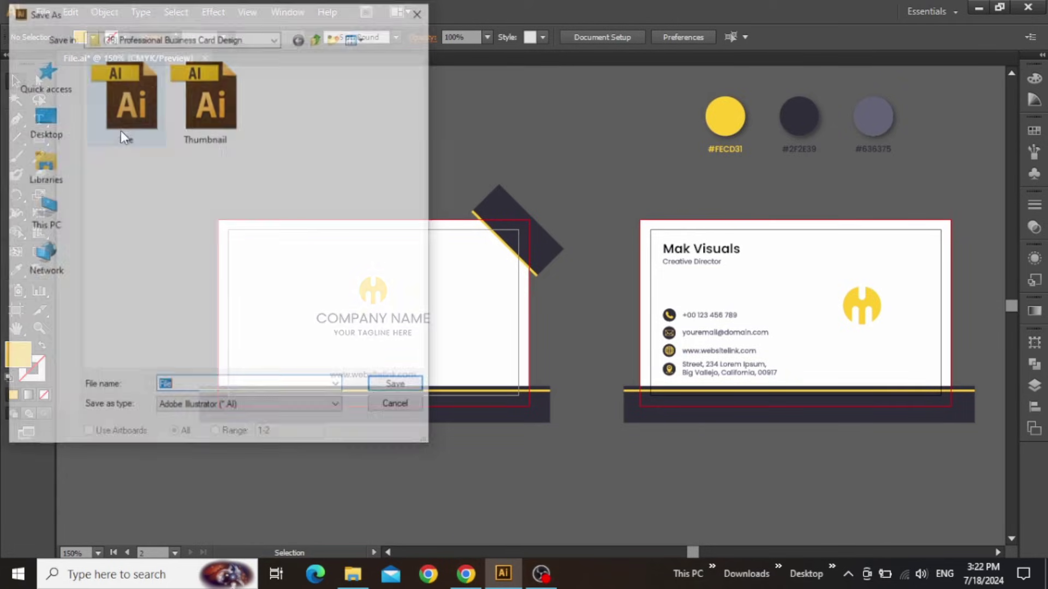
left_click(214, 408)
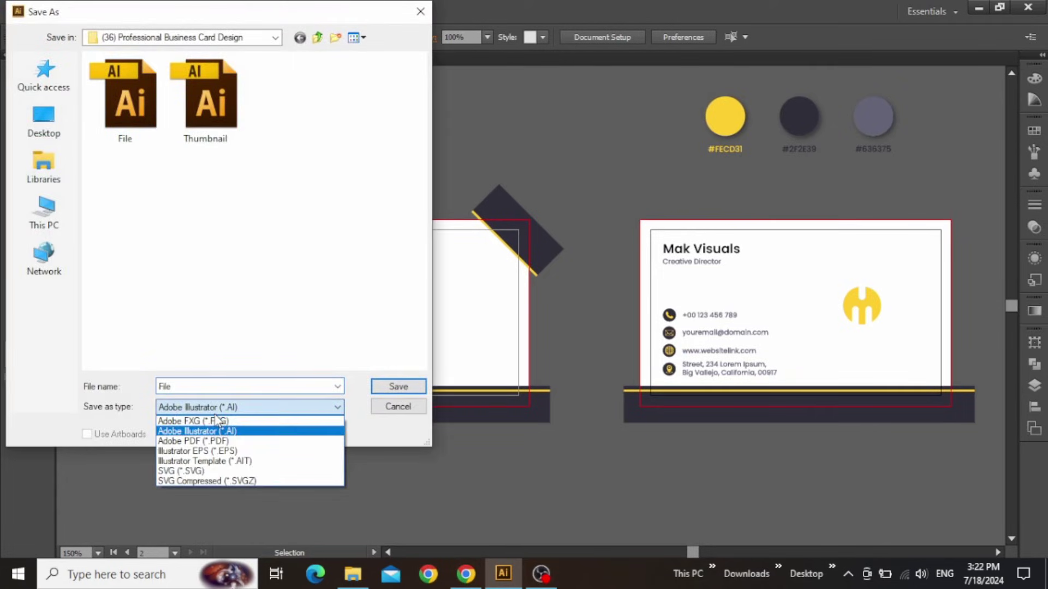
left_click(212, 434)
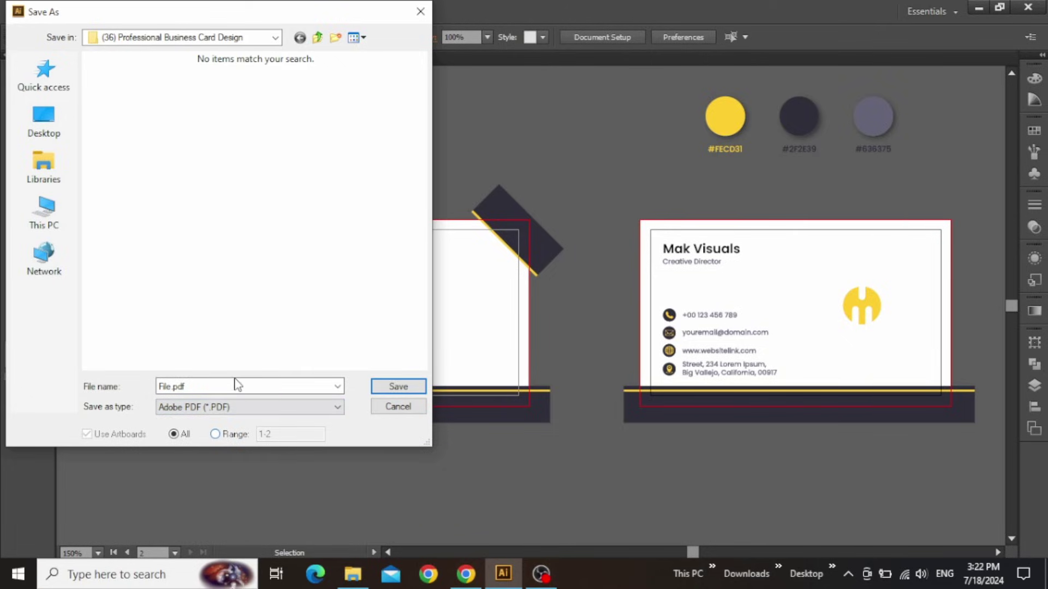
left_click(394, 386)
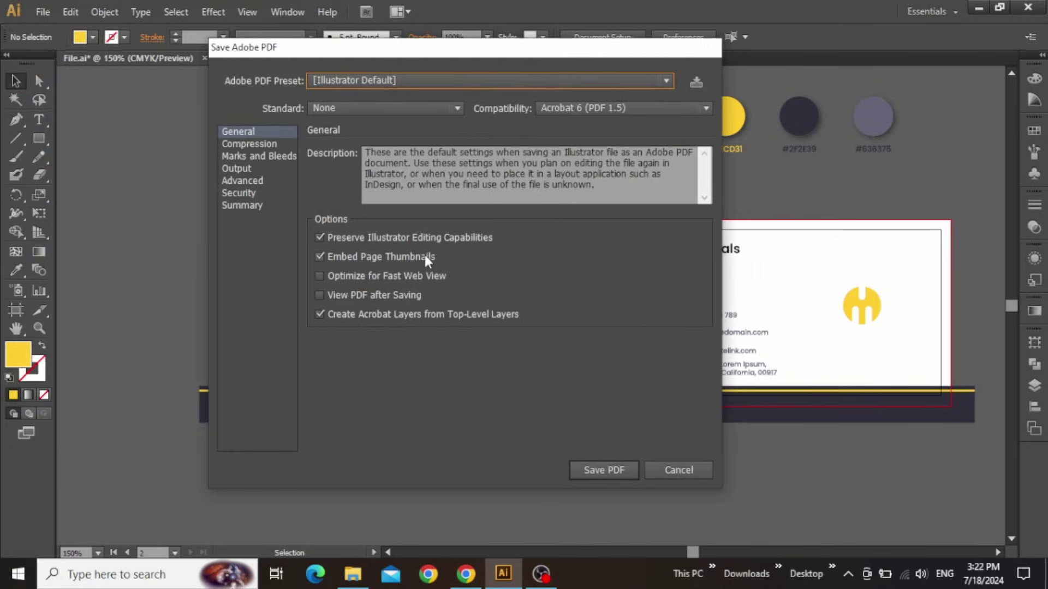
Turn on trim marks, keep the document bleed settings and save the PDF
left_click(324, 111)
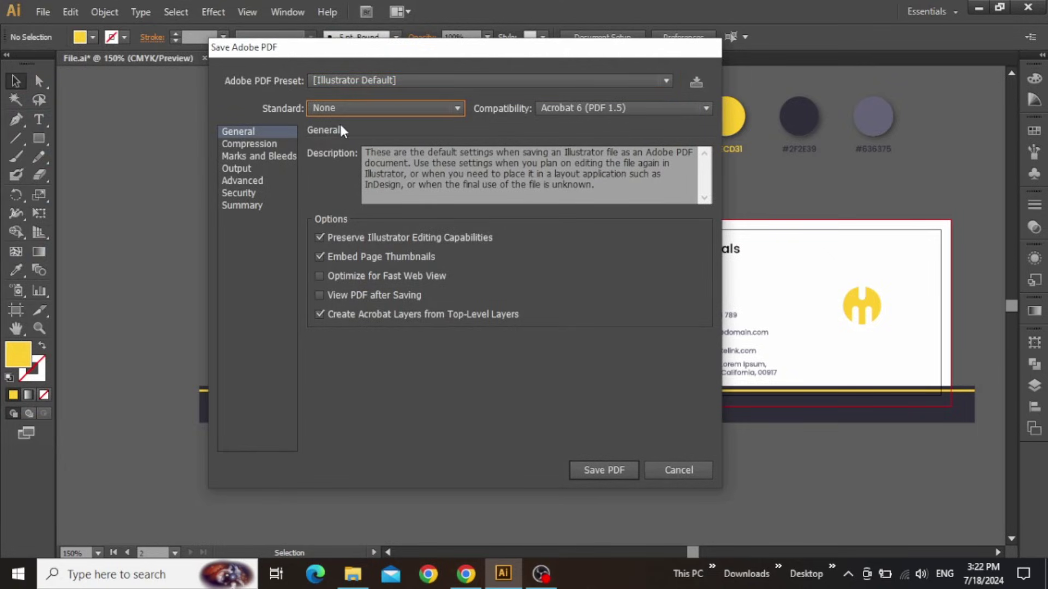
left_click(261, 157)
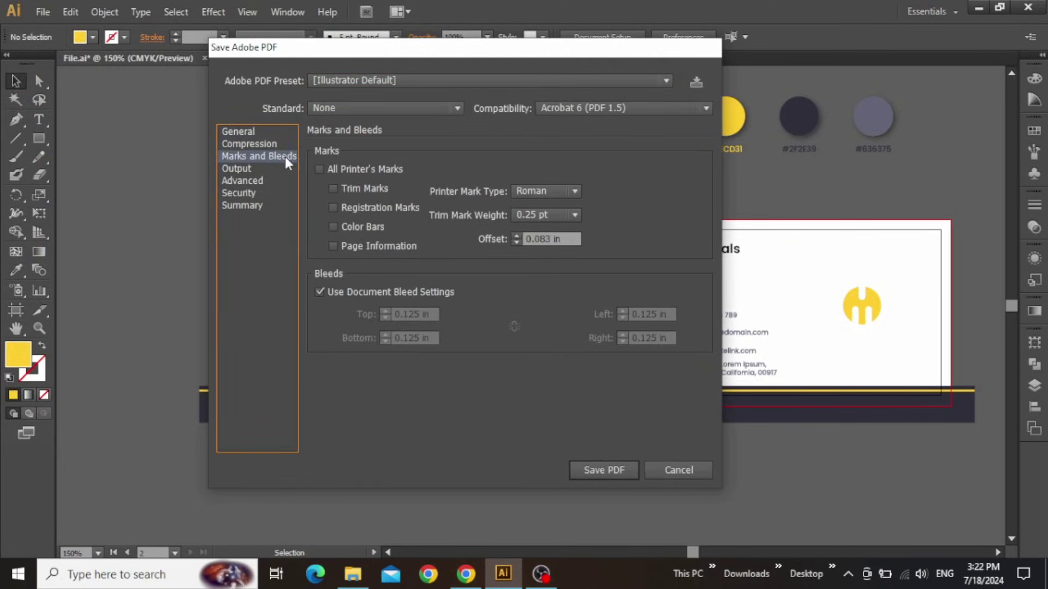
left_click(333, 188)
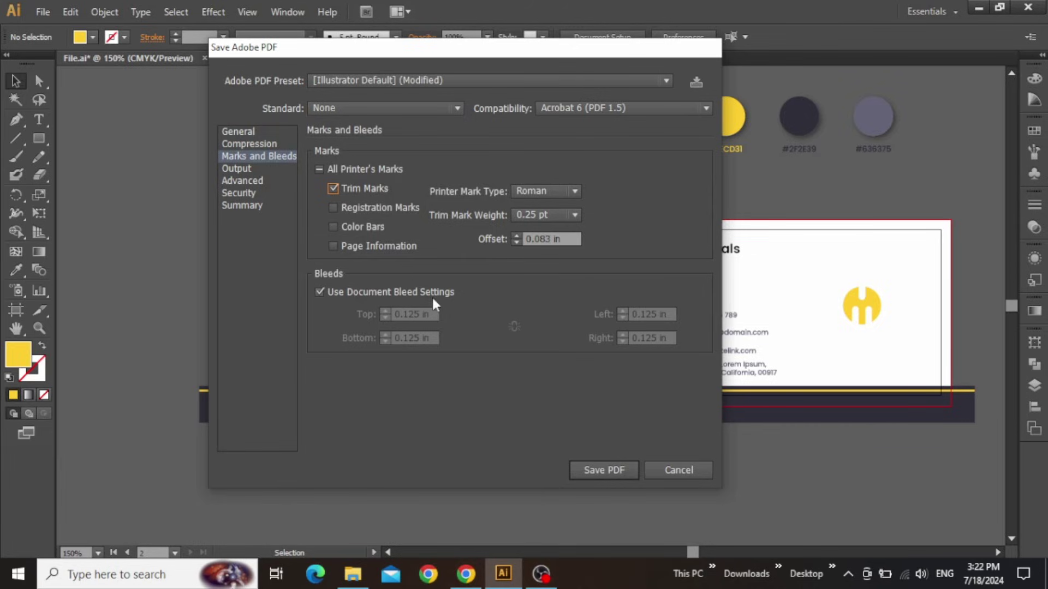
left_click(603, 470)
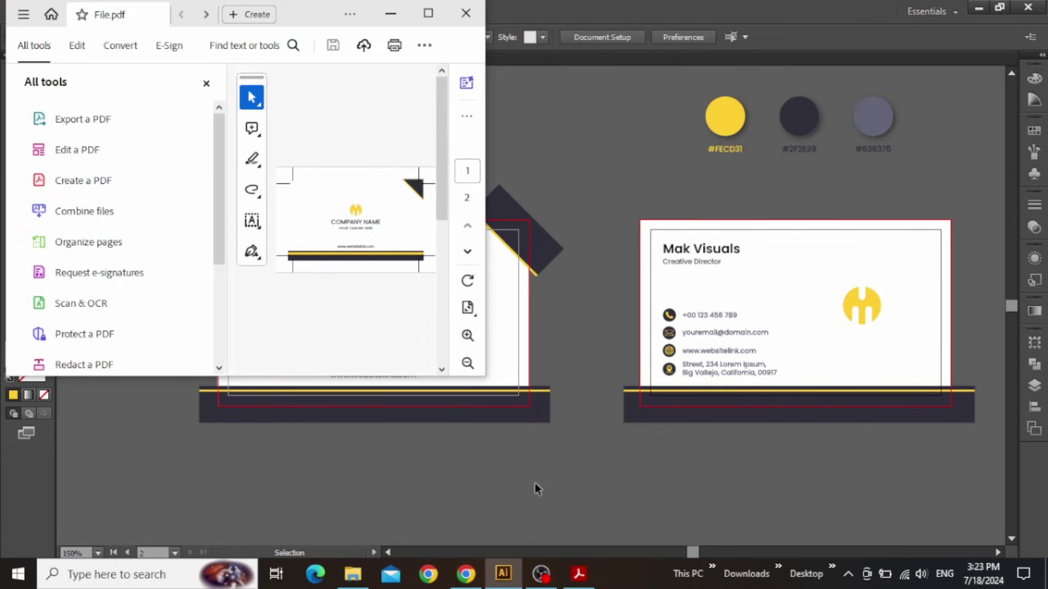
Enlarge File.pdf in Adobe Acrobat and examine the front and back pages with their trim marks and bleed
left_click(428, 14)
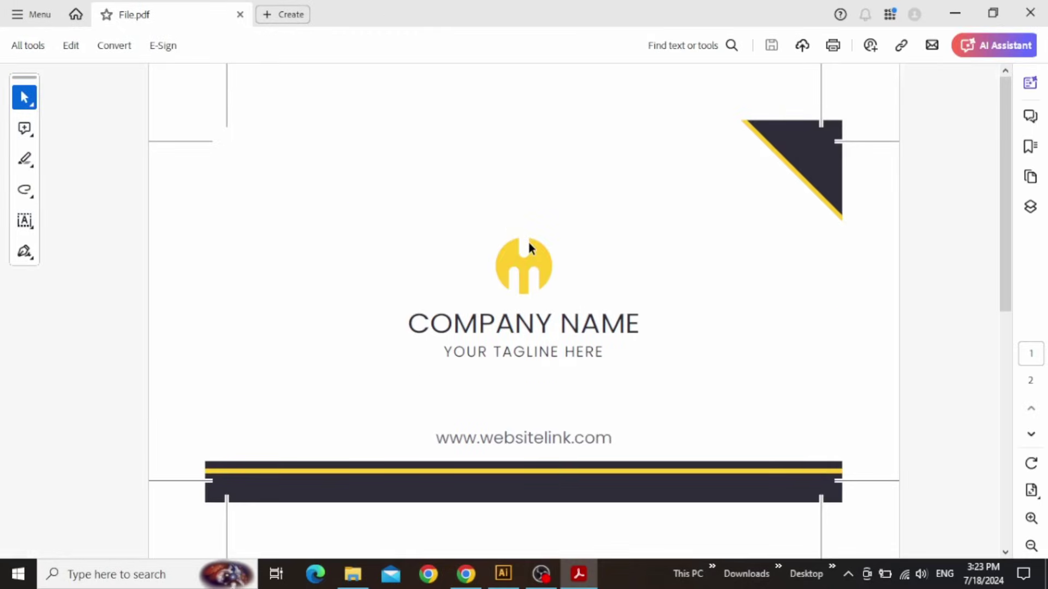
scroll(890, 234, "down", 2)
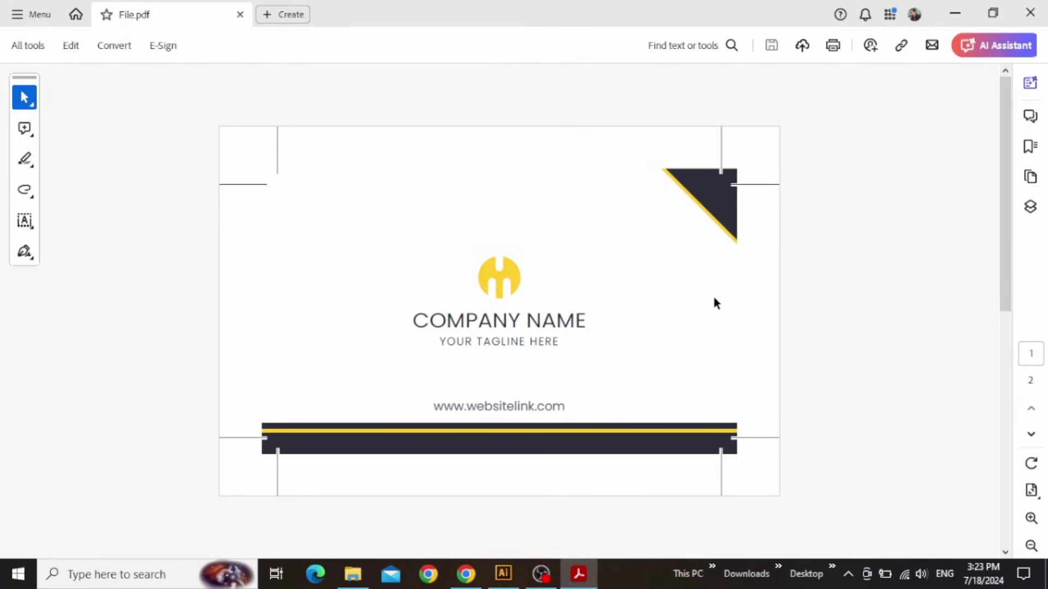
scroll(759, 300, "down", 2)
scroll(757, 295, "up", 2)
scroll(756, 300, "down", 2)
scroll(756, 301, "up", 2)
scroll(725, 174, "down", 2)
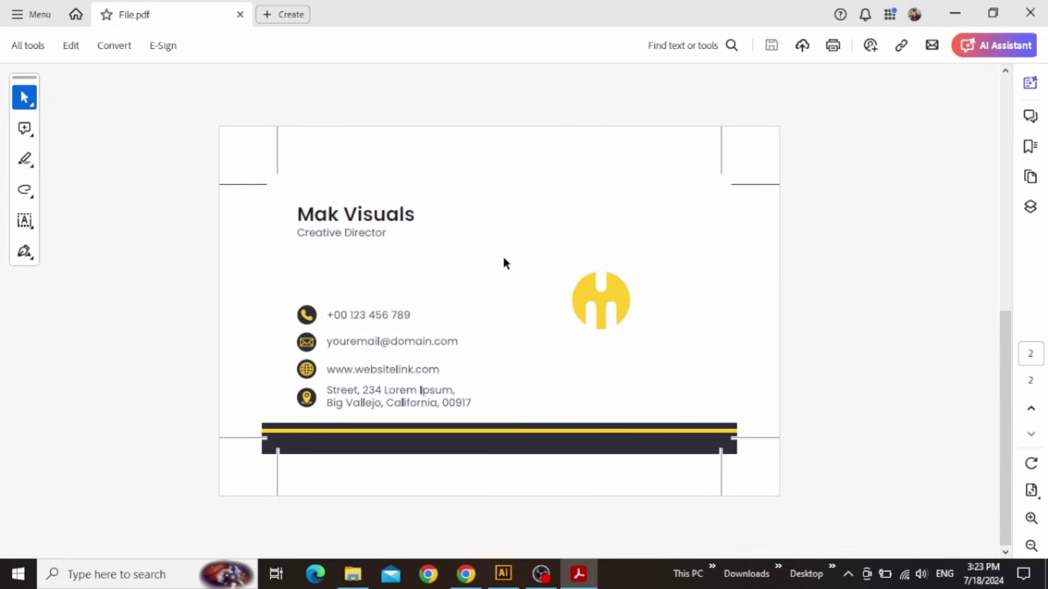